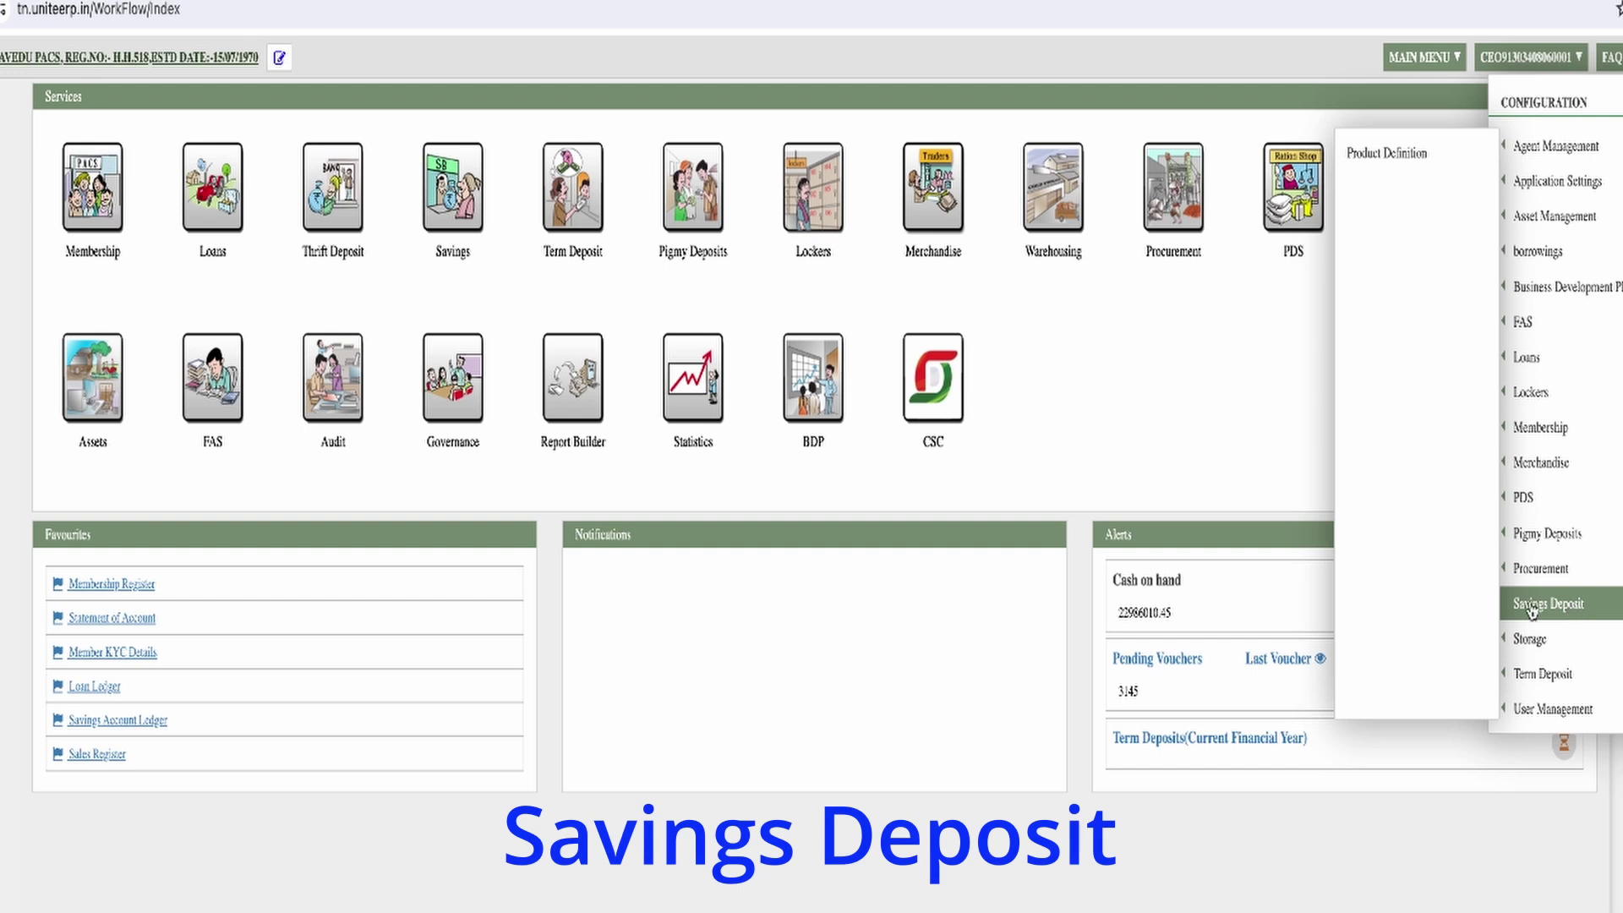
Open the savings deposit product definition and load the Saving Deposits product.
{"action": "left_click", "coordinate": [1416, 155]}
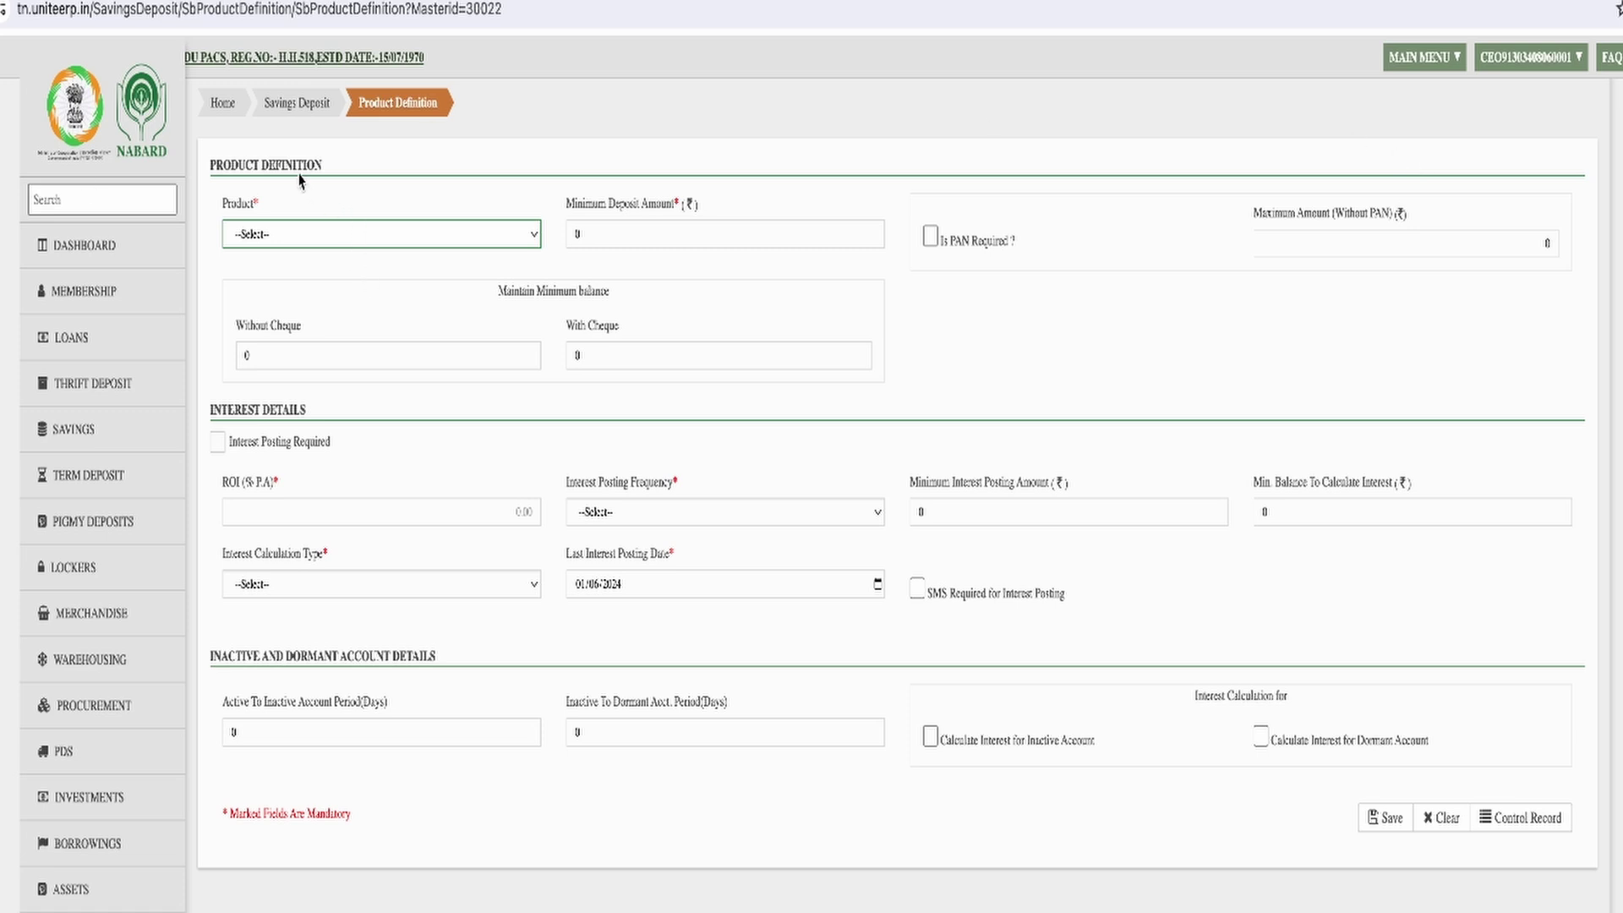
{"action": "left_click", "coordinate": [311, 236]}
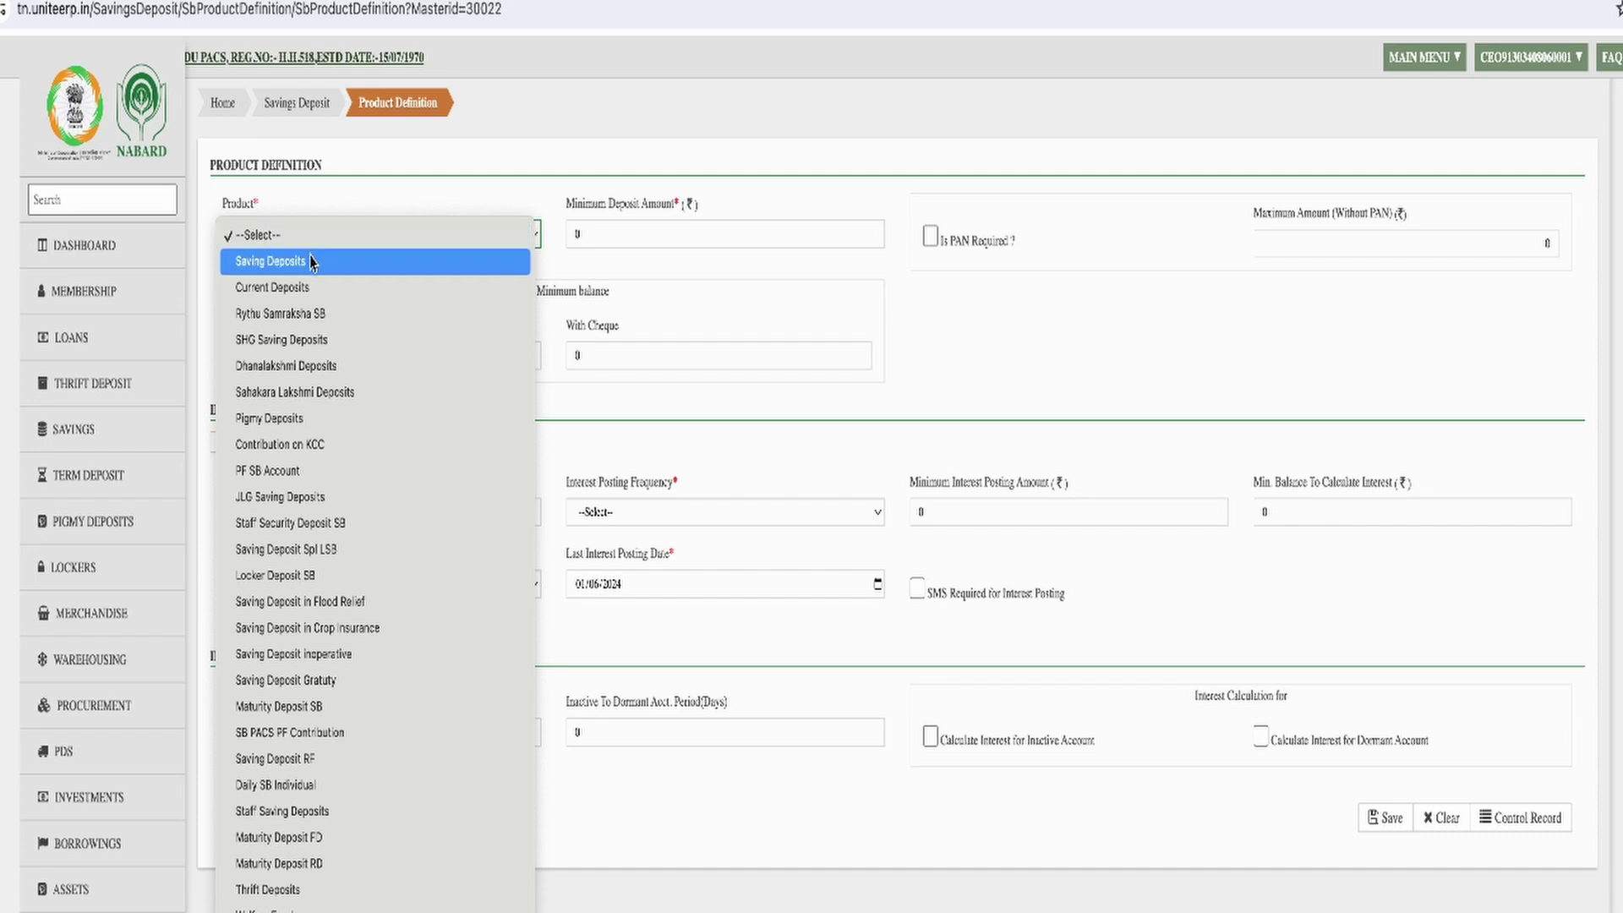
{"action": "left_click", "coordinate": [311, 261]}
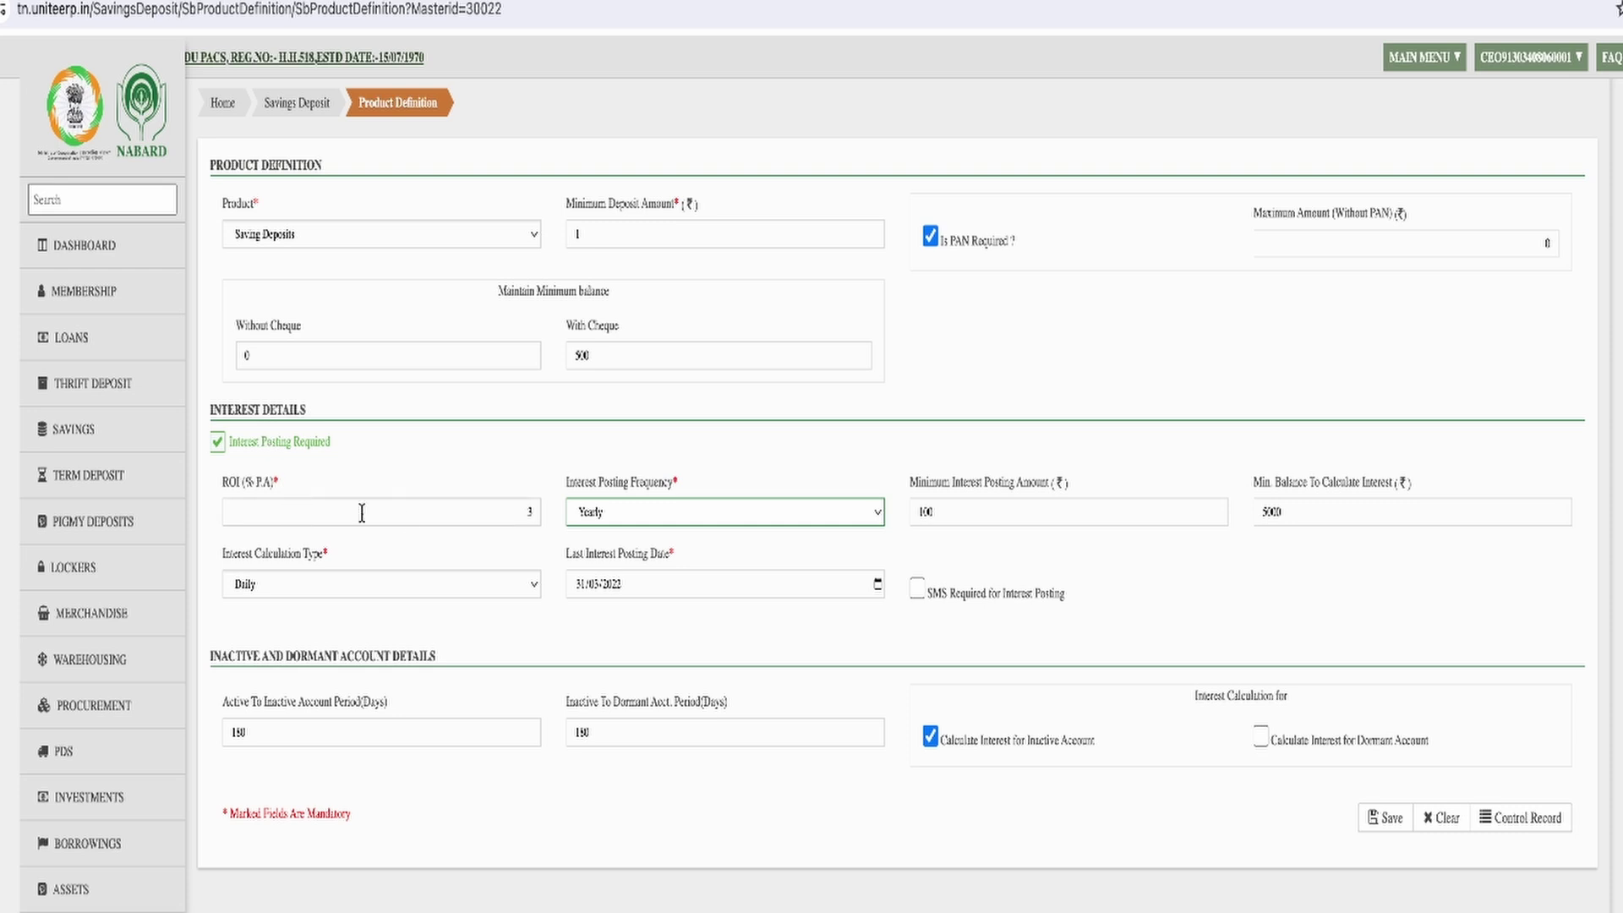
Select Yearly as the interest posting frequency and Daily as the interest calculation type.
{"action": "left_click", "coordinate": [633, 519]}
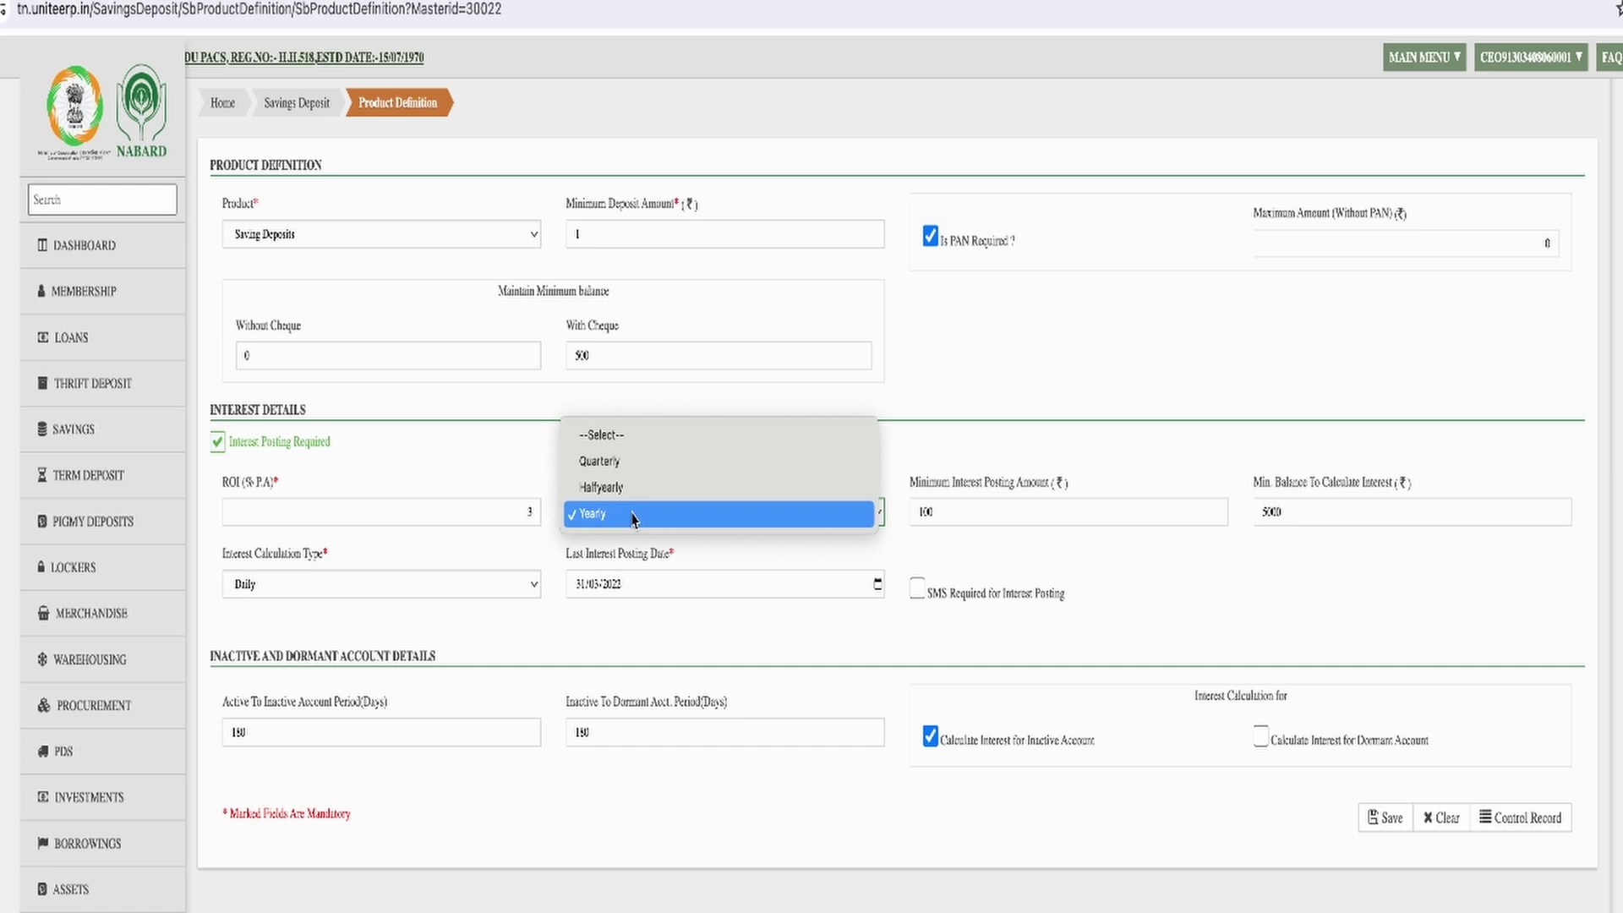
{"action": "left_click", "coordinate": [631, 515]}
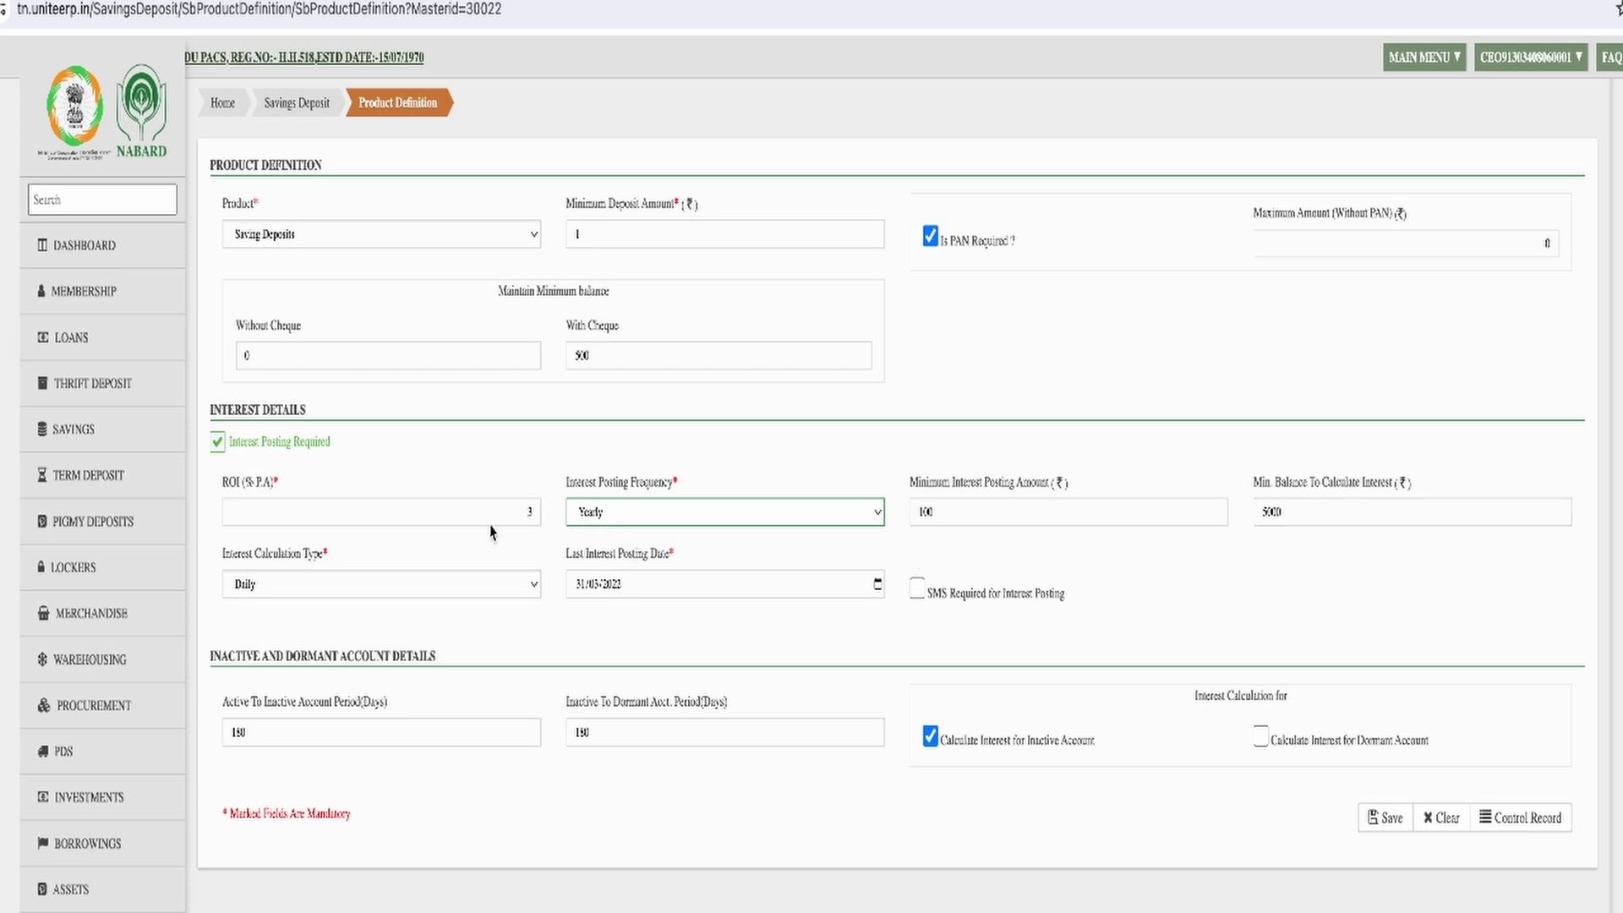
{"action": "left_click", "coordinate": [372, 586]}
{"action": "left_click", "coordinate": [371, 583]}
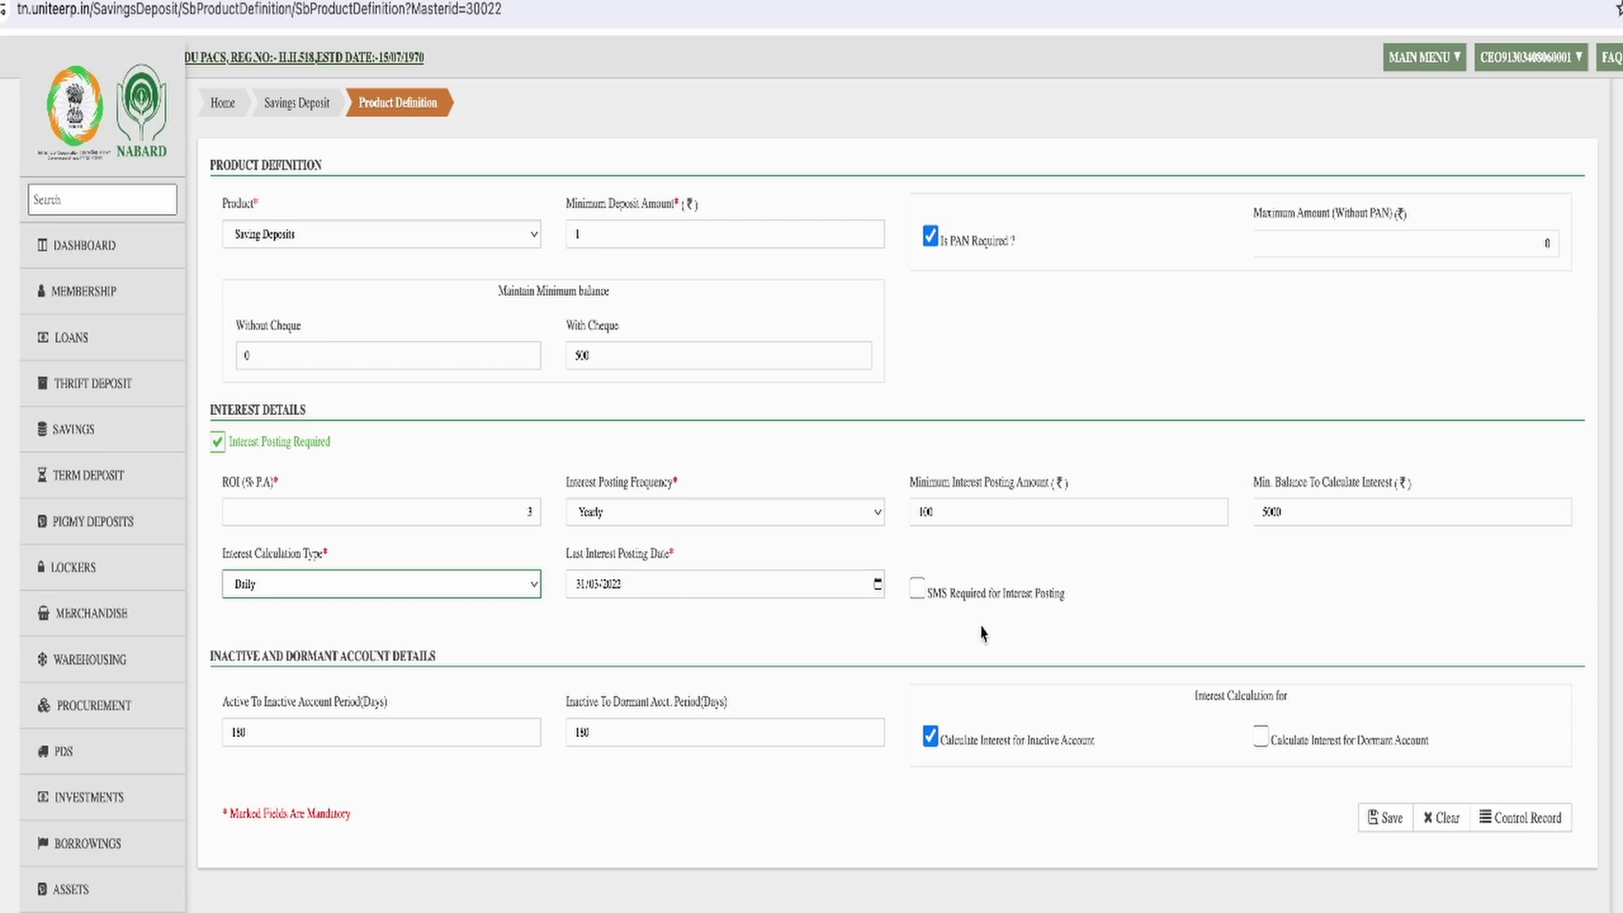
Require SMS for interest posting and save the Saving Deposits product definition.
{"action": "left_click", "coordinate": [917, 588]}
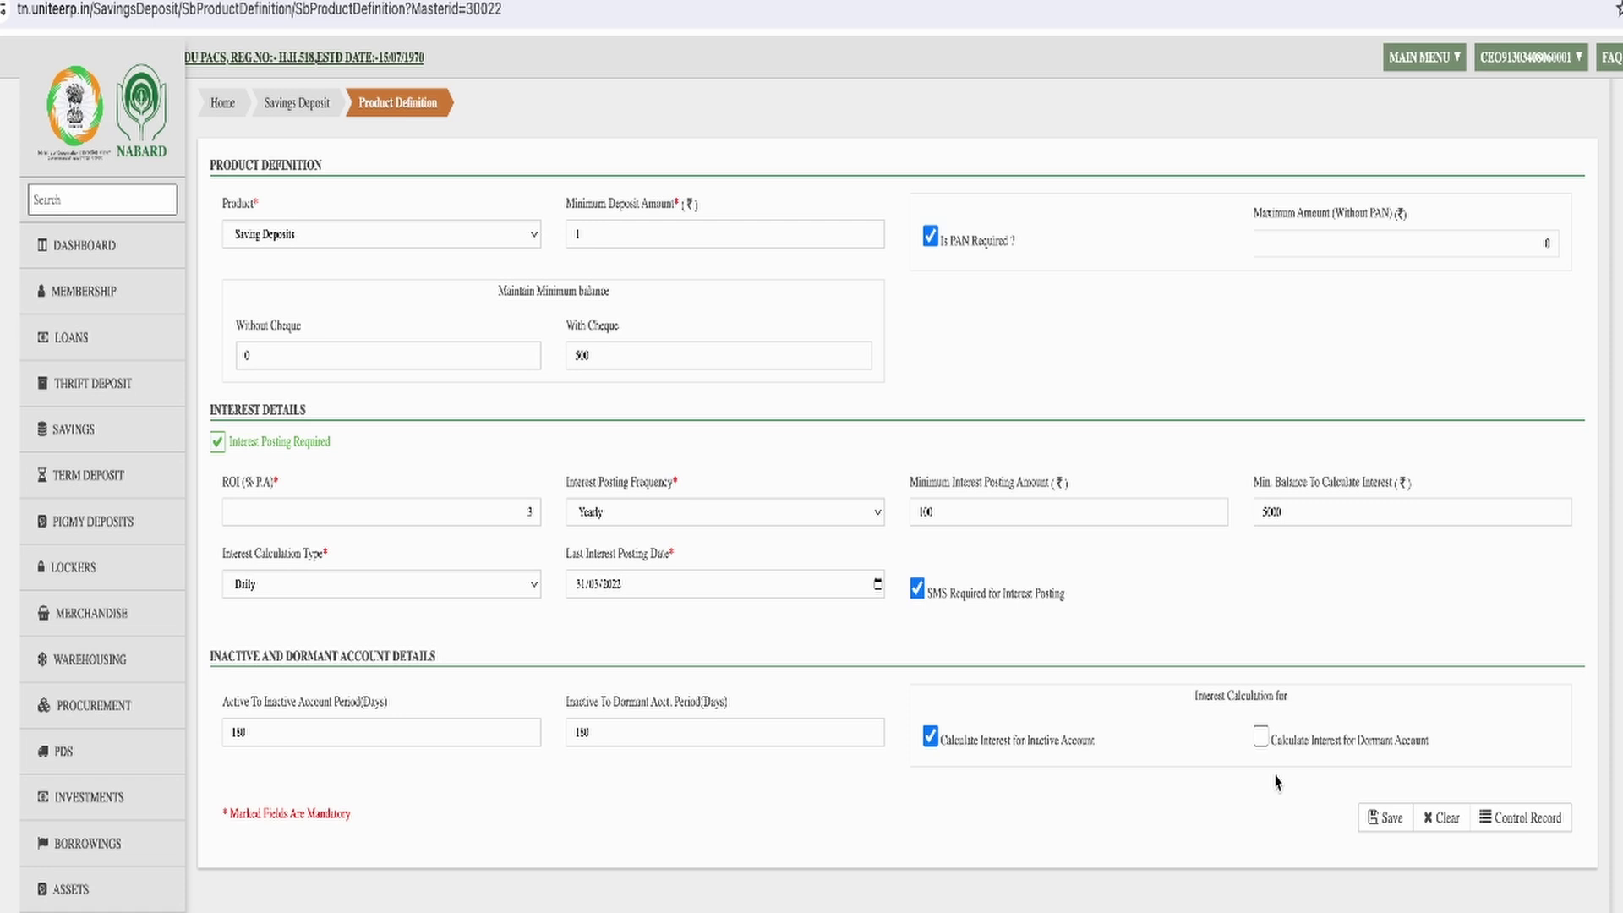
{"action": "left_click", "coordinate": [1387, 818]}
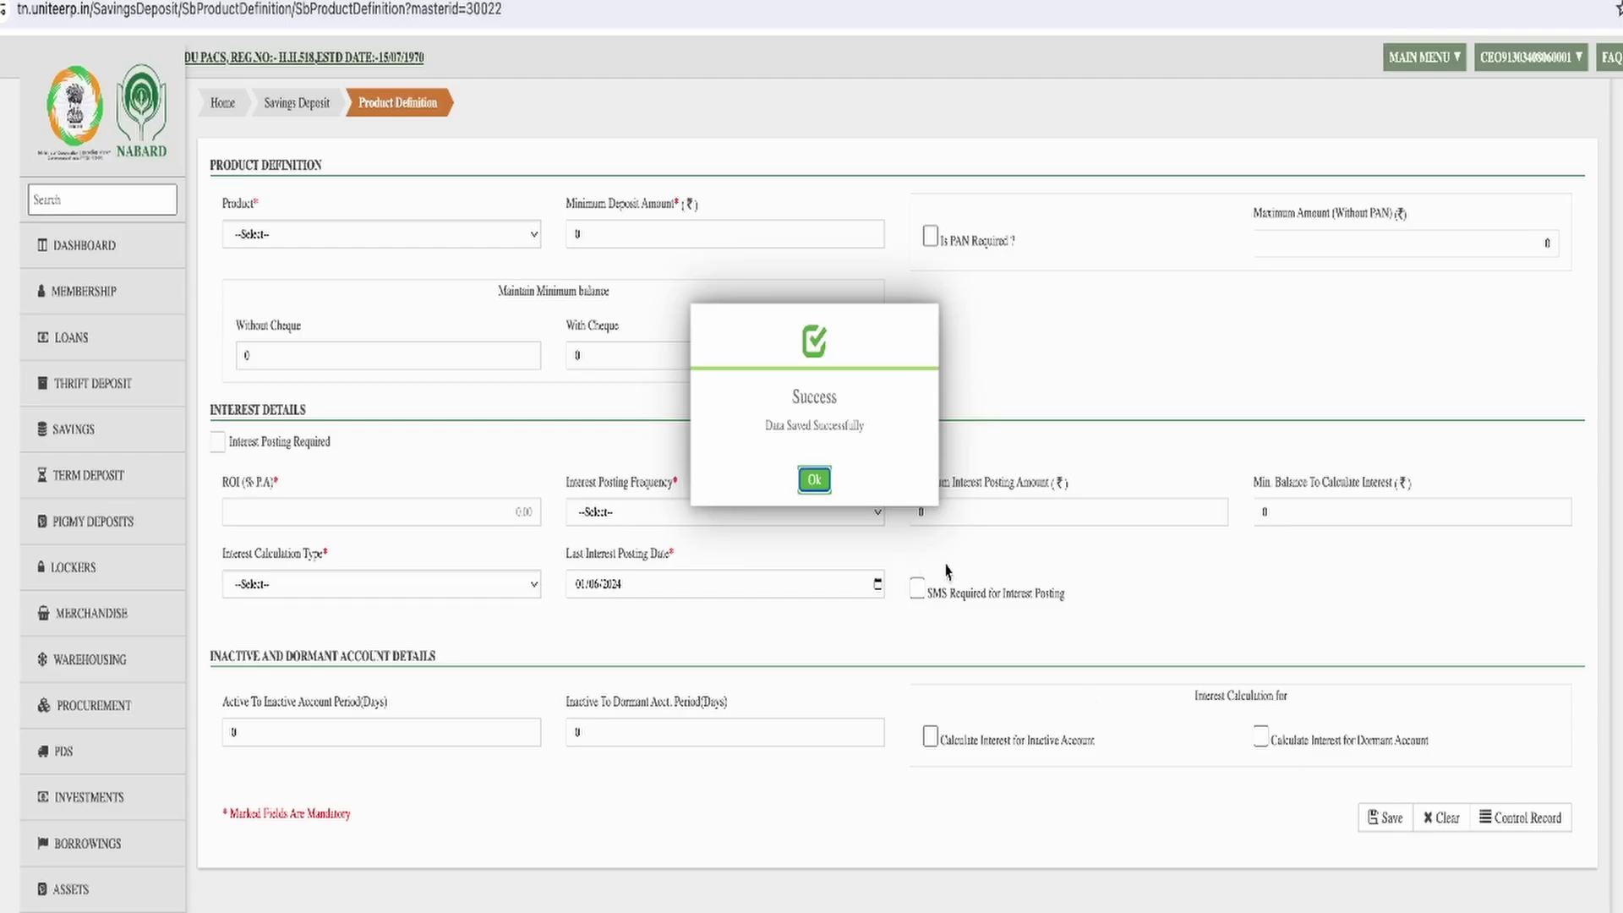
{"action": "left_click", "coordinate": [816, 482]}
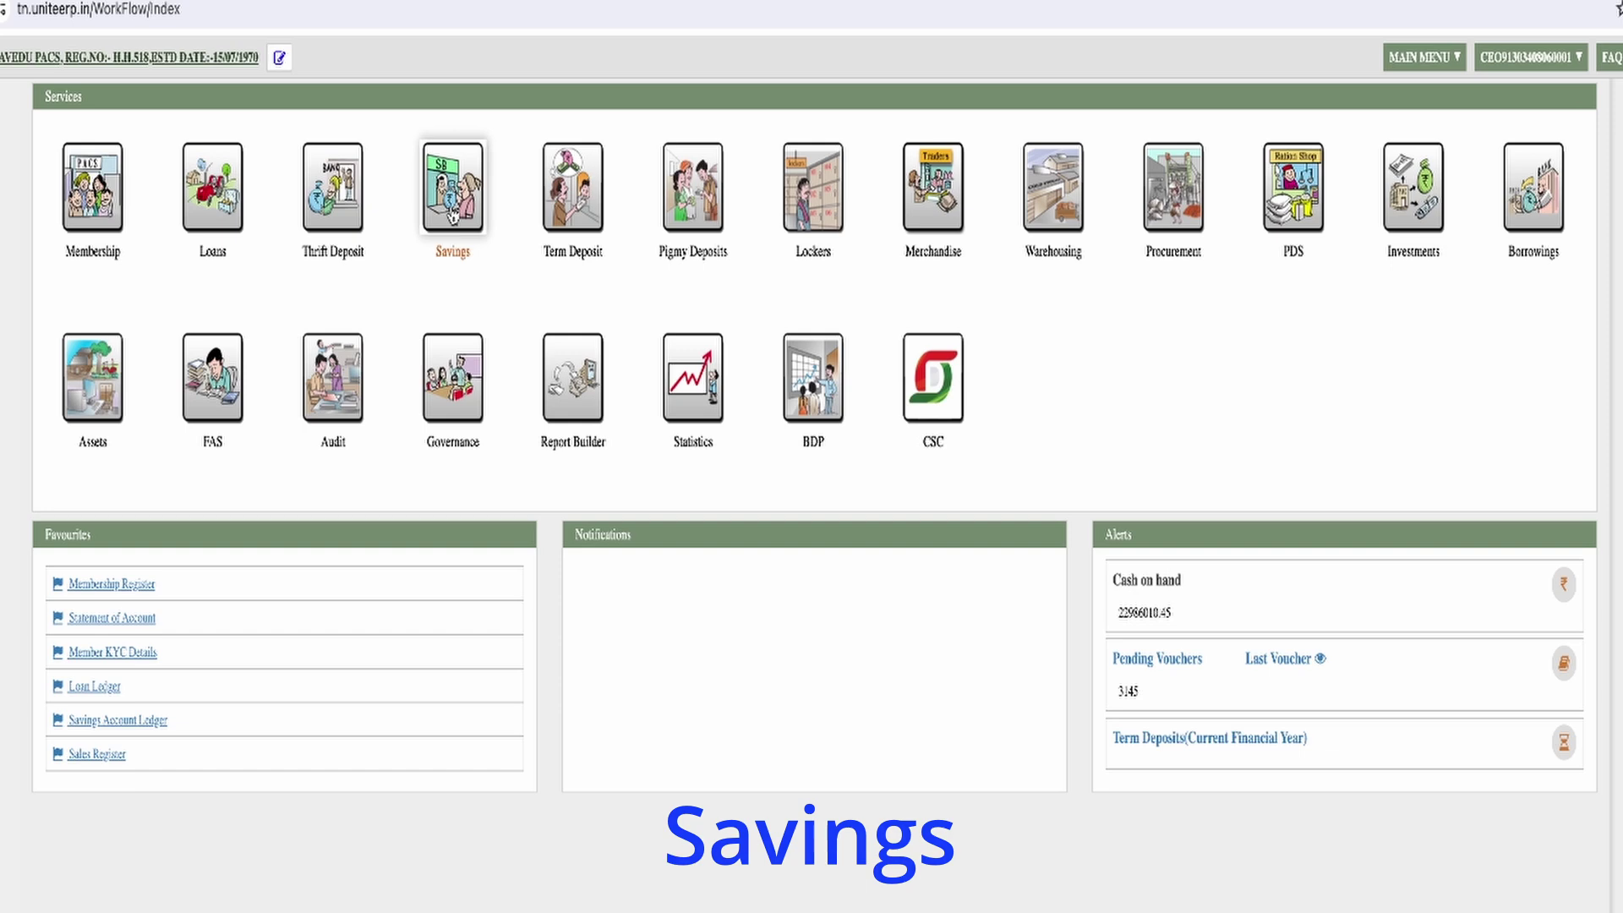
Try to open a savings application with the Saving Deposits product for a member, entering the member's admission number.
{"action": "left_click", "coordinate": [452, 213]}
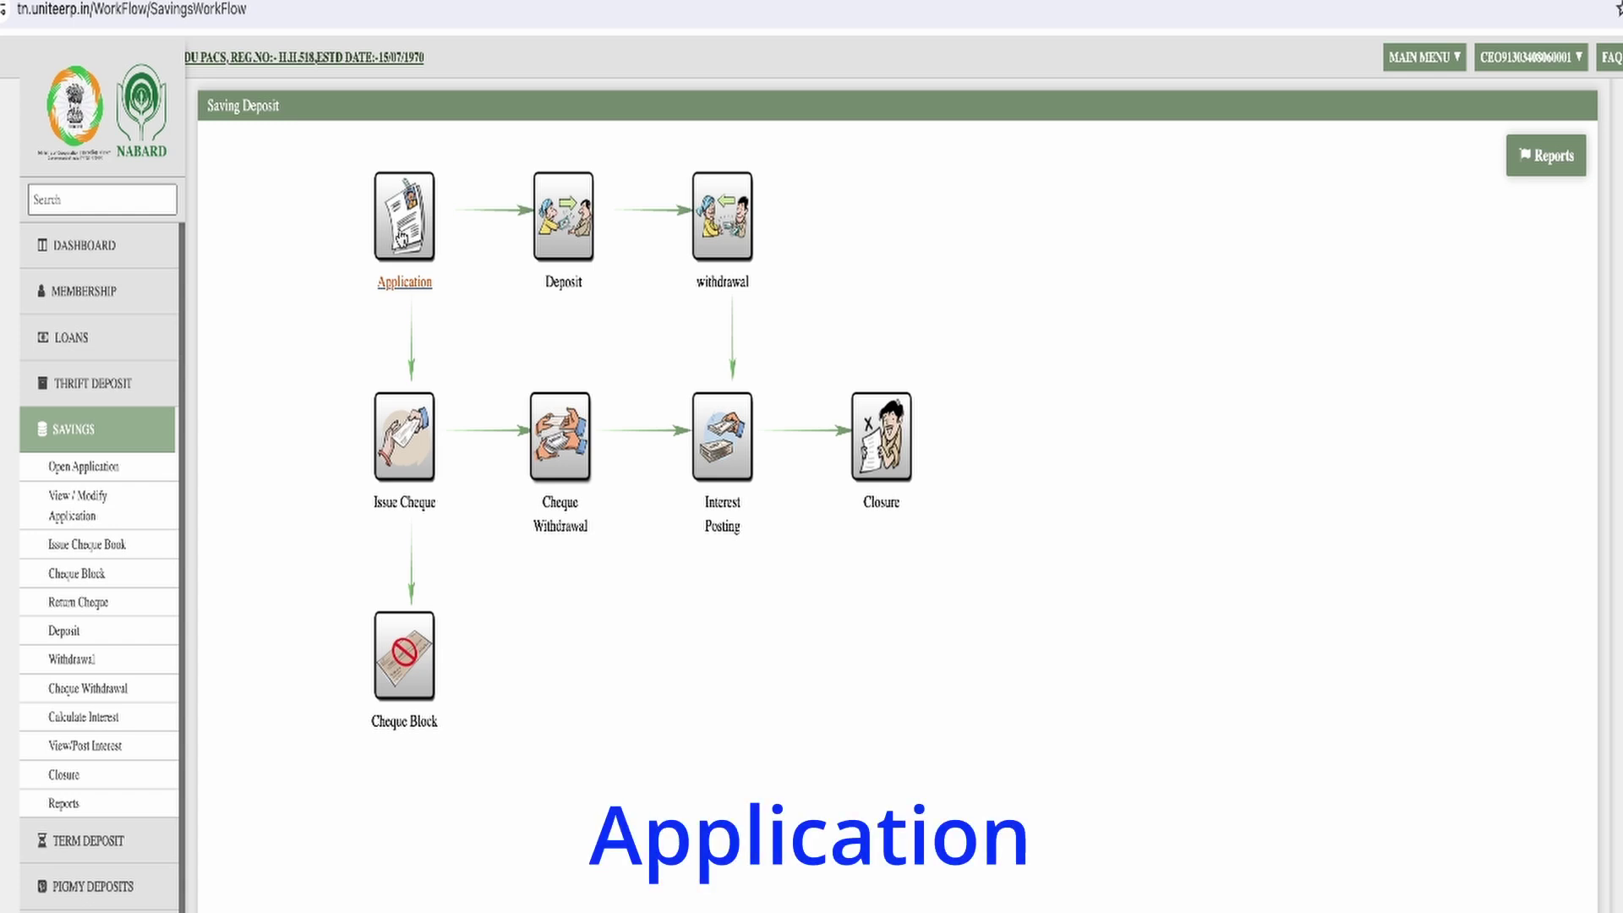
{"action": "left_click", "coordinate": [402, 239]}
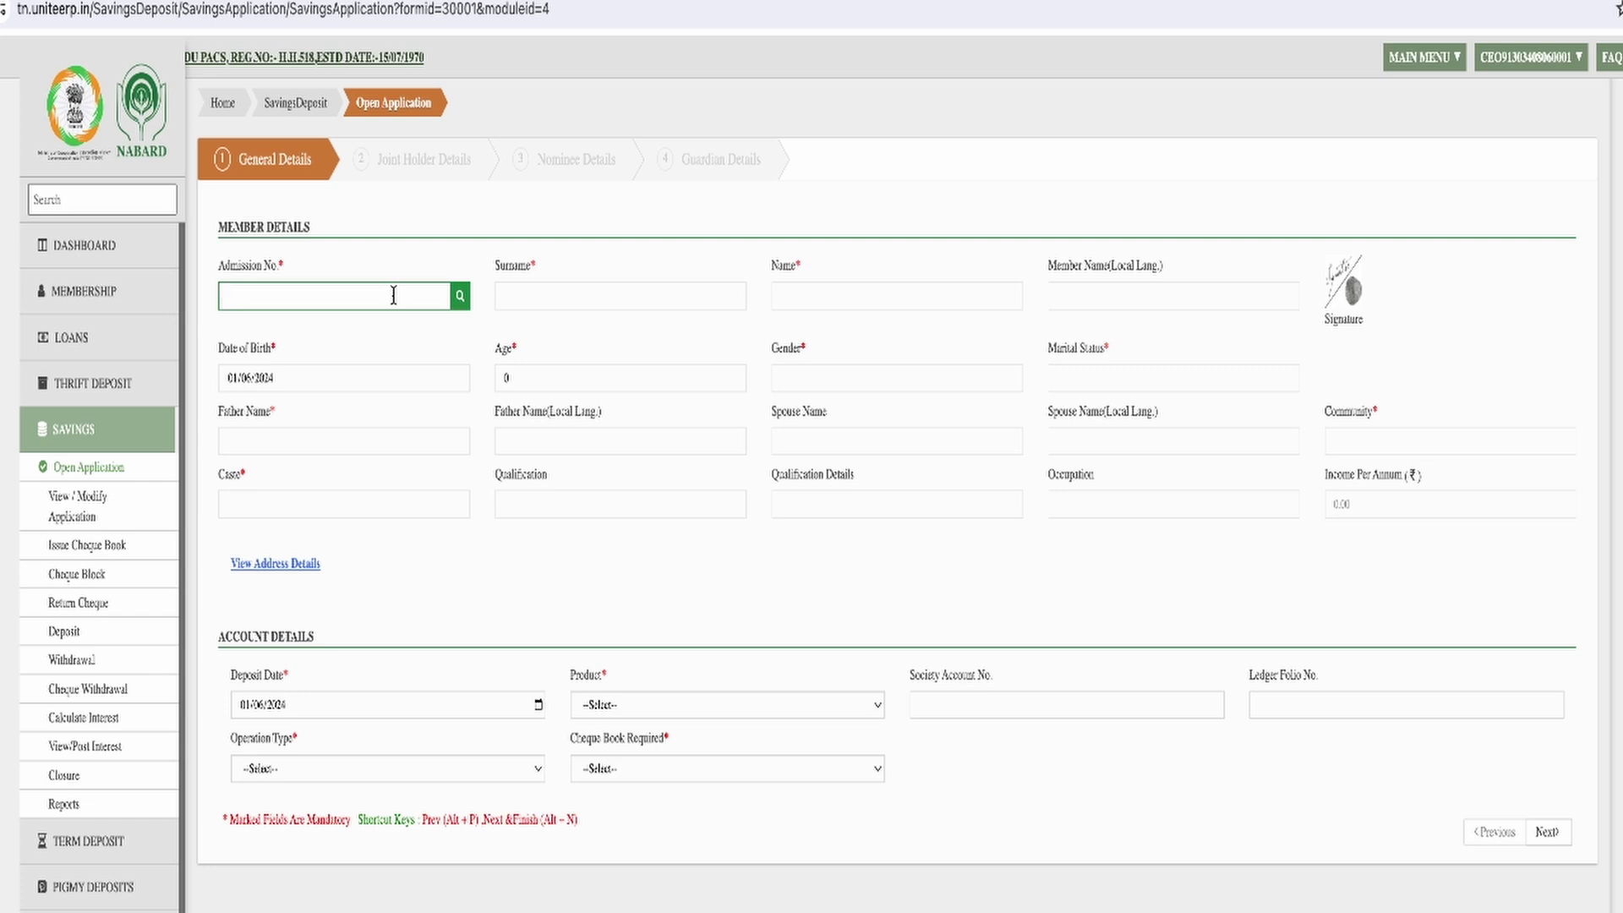
{"action": "type", "text": "0100051"}
{"action": "key", "text": "Return"}
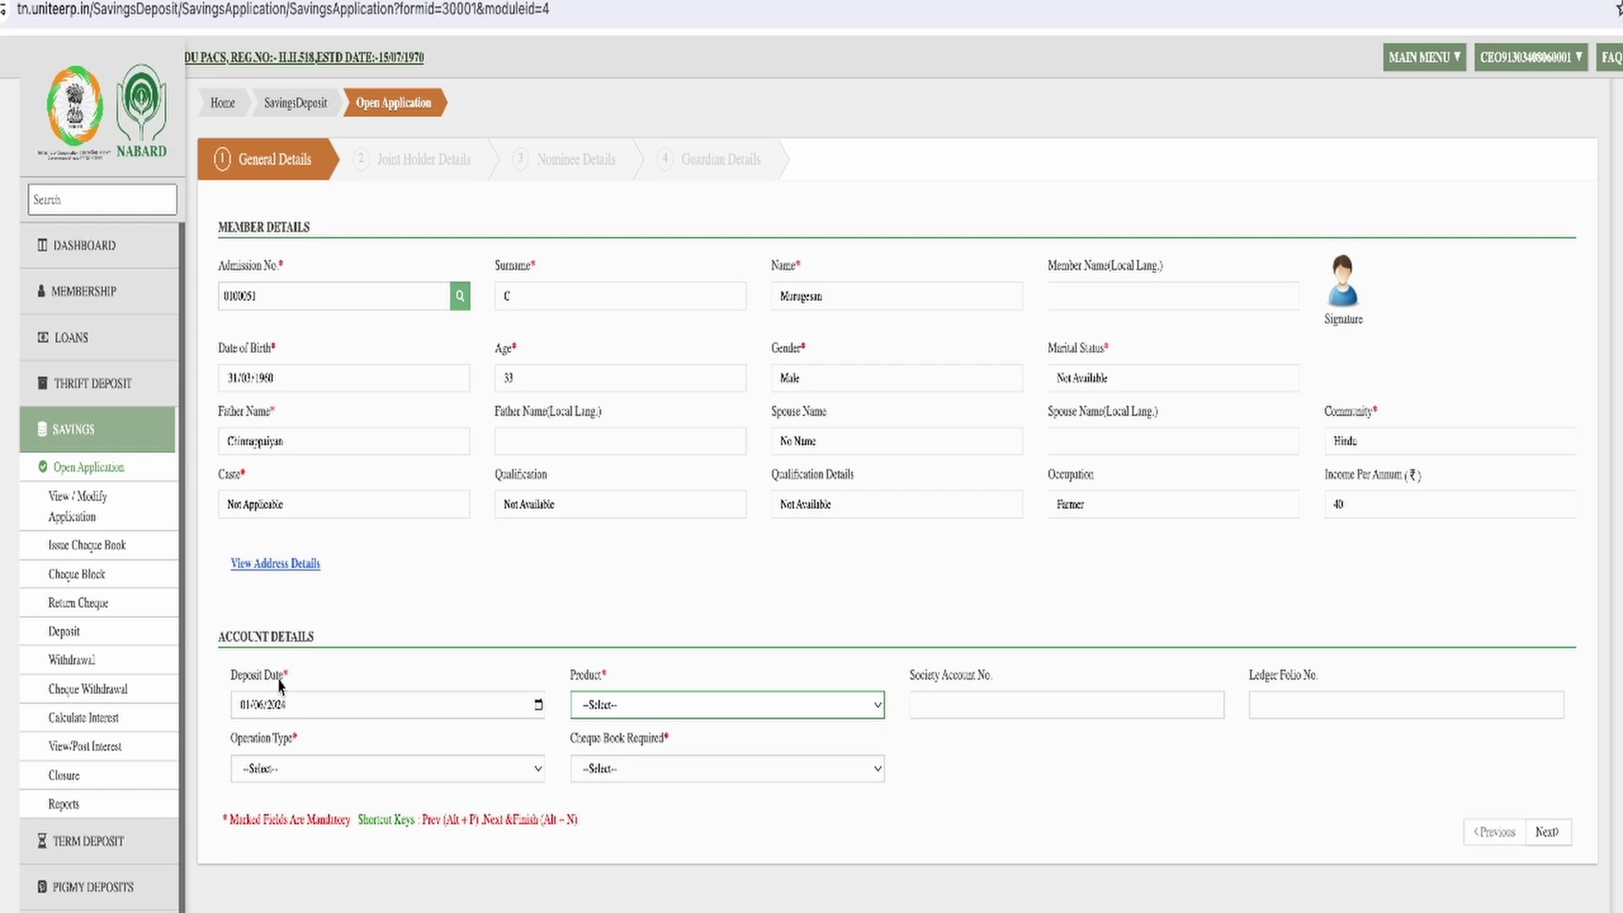
{"action": "left_click", "coordinate": [673, 718]}
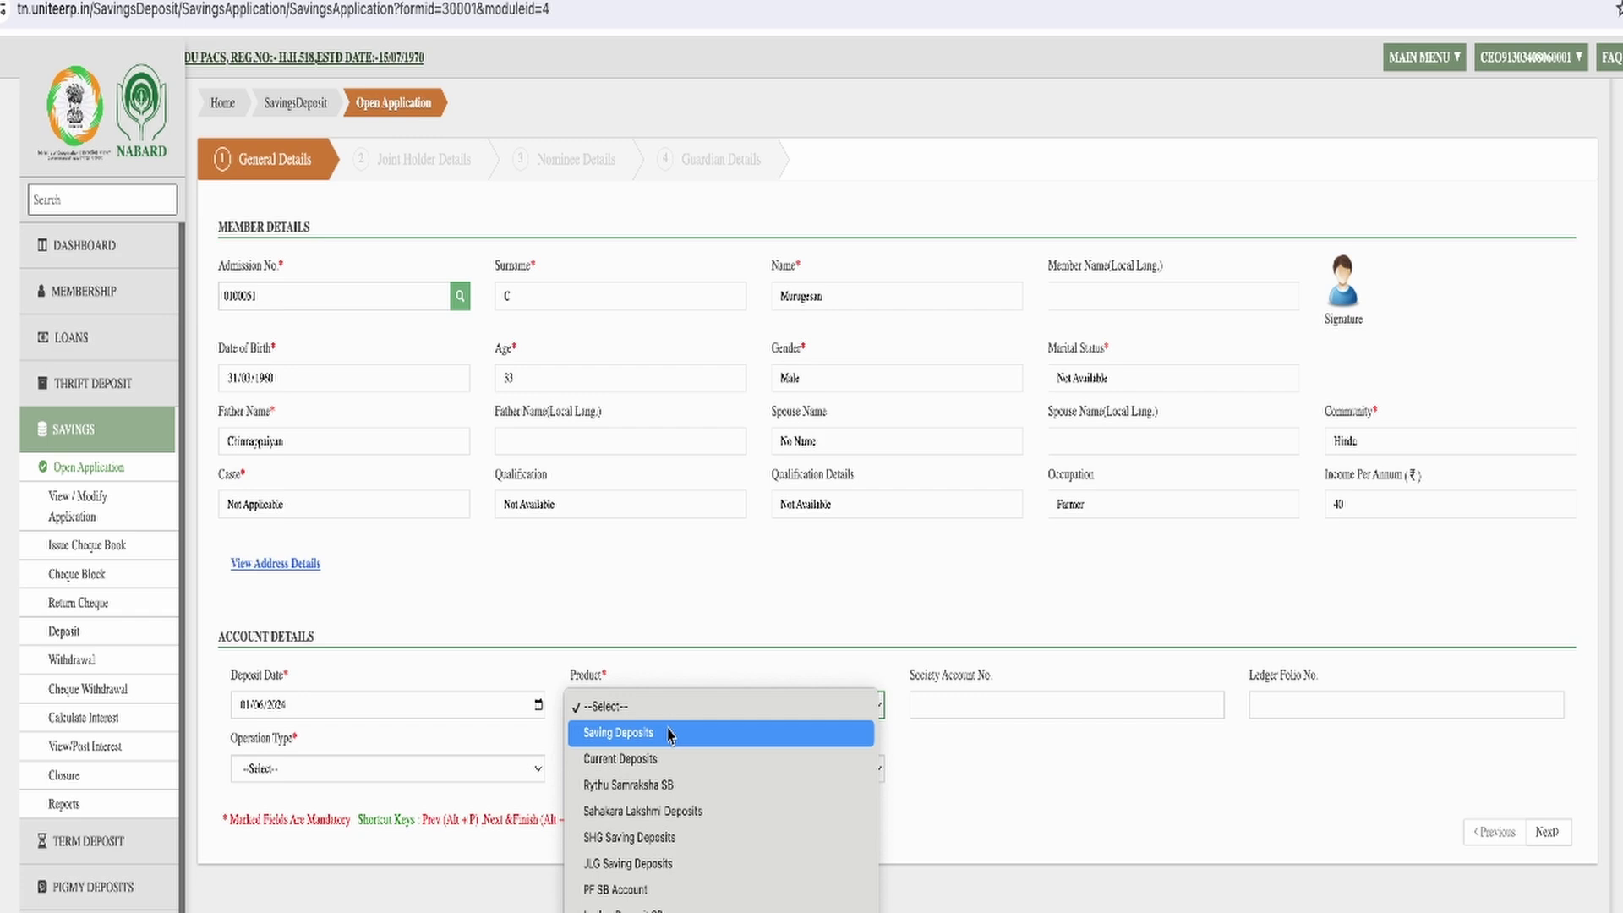
{"action": "left_click", "coordinate": [670, 734]}
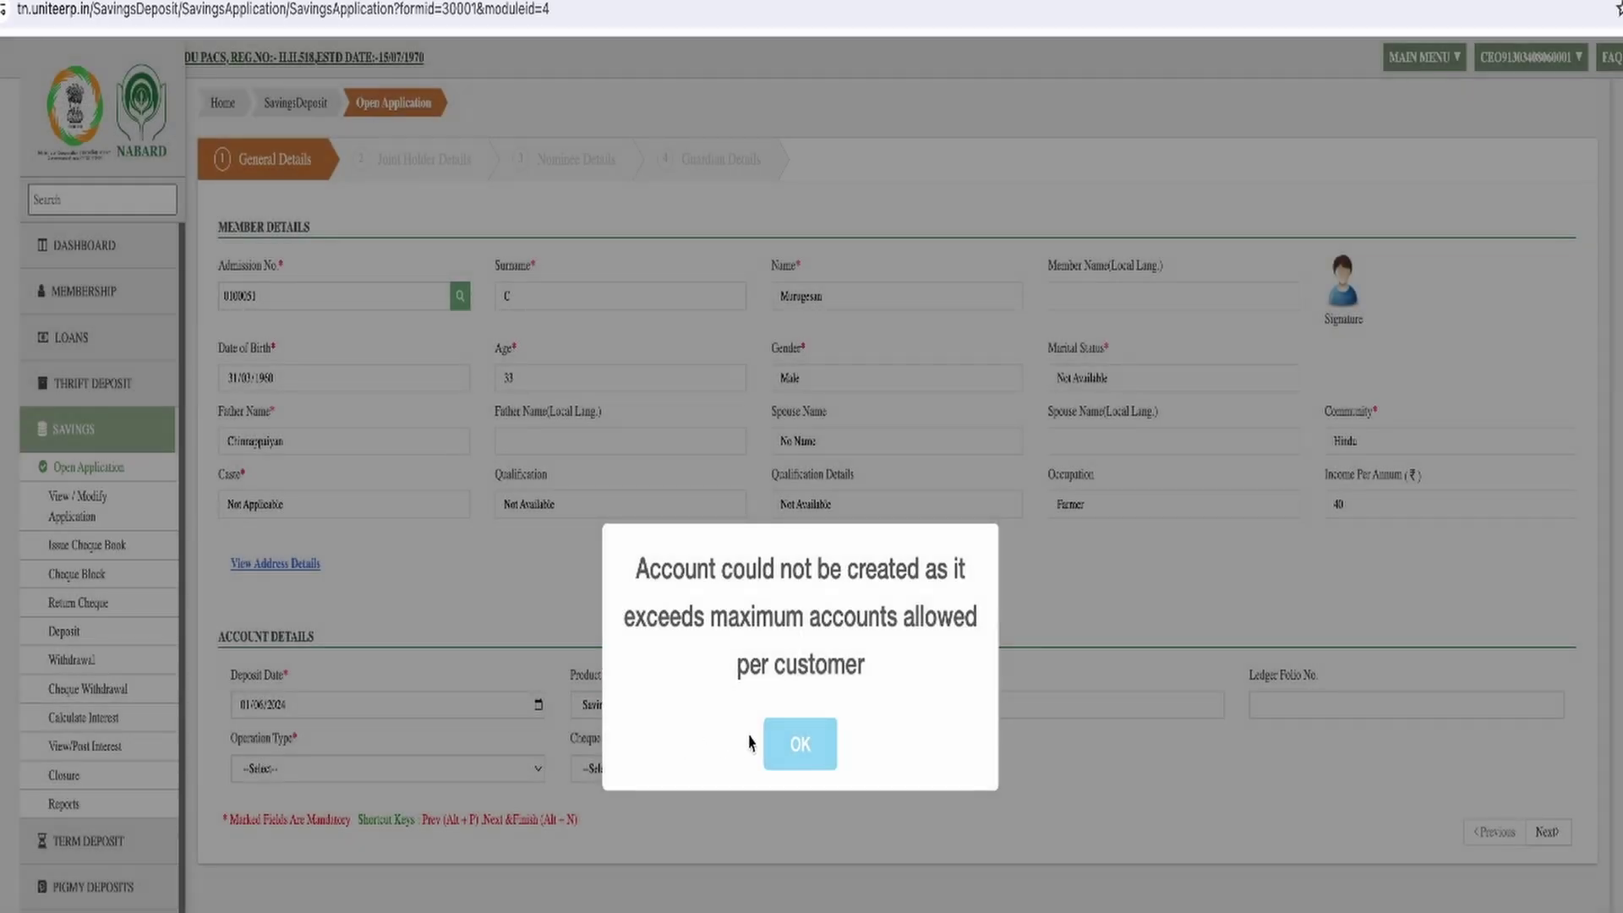
{"action": "left_click", "coordinate": [812, 747]}
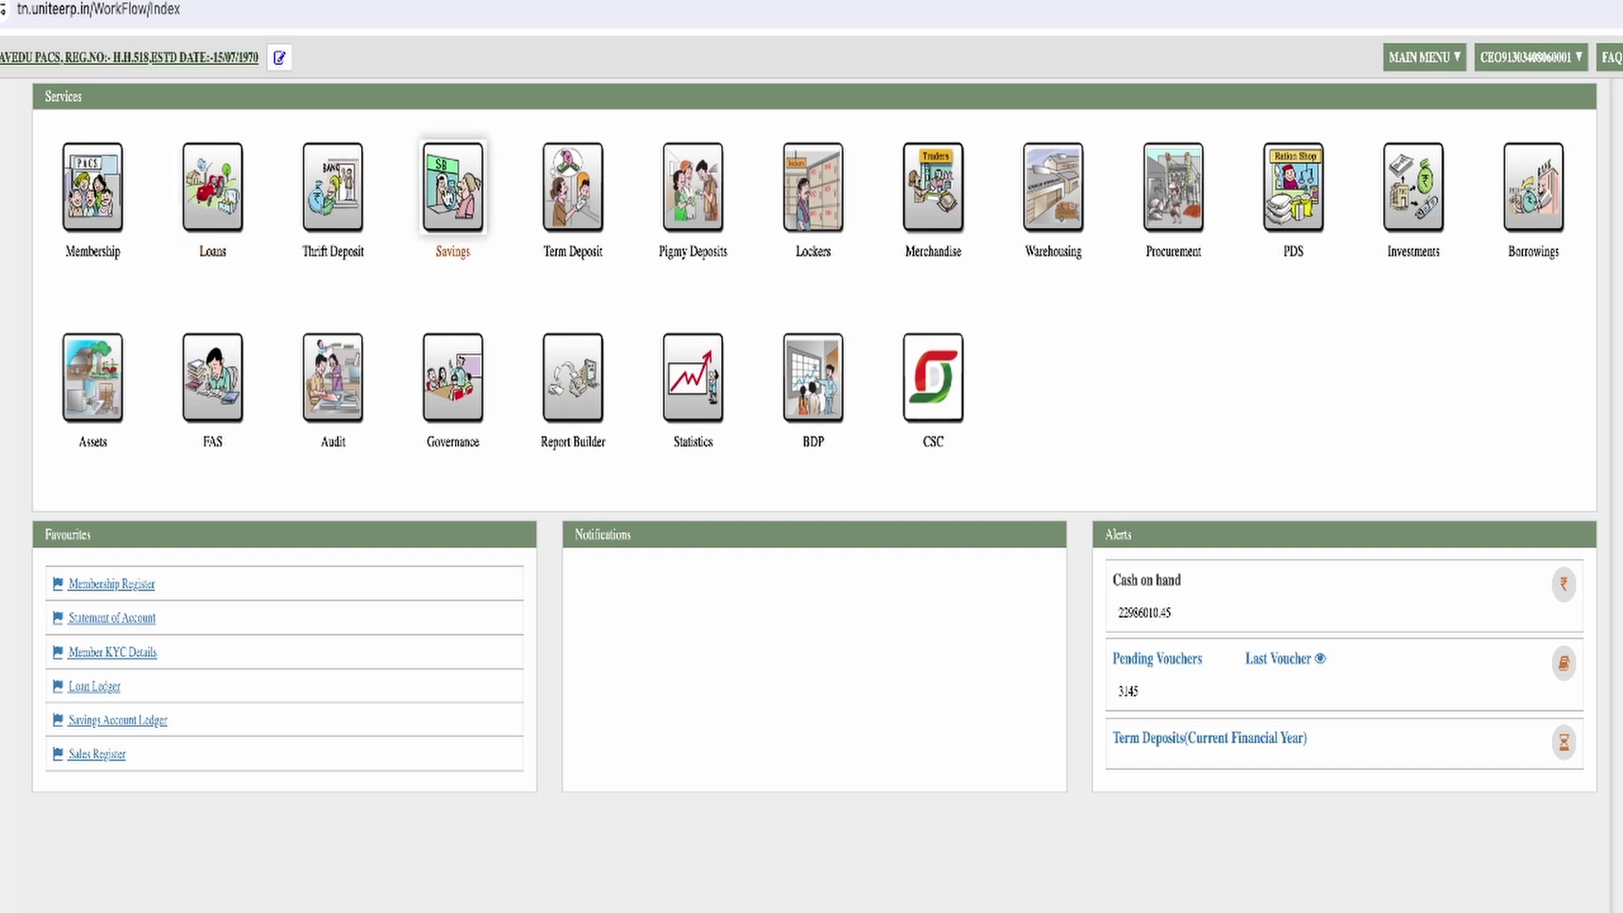
Start a new savings account application and load a member by entering a different admission number.
{"action": "left_click", "coordinate": [447, 195]}
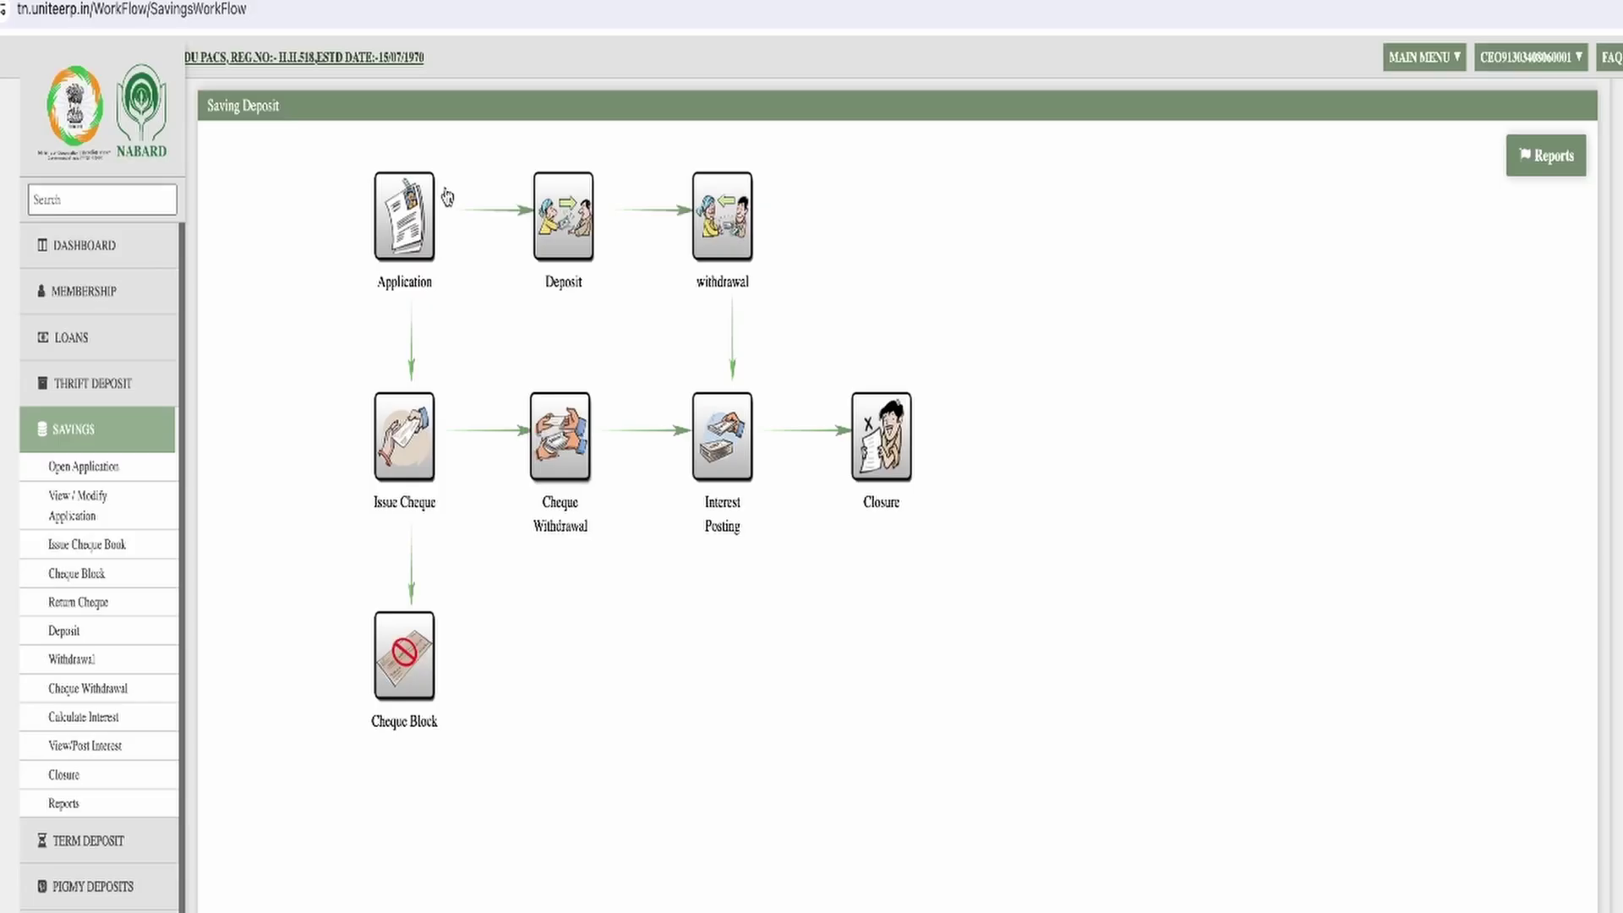
{"action": "left_click", "coordinate": [419, 241]}
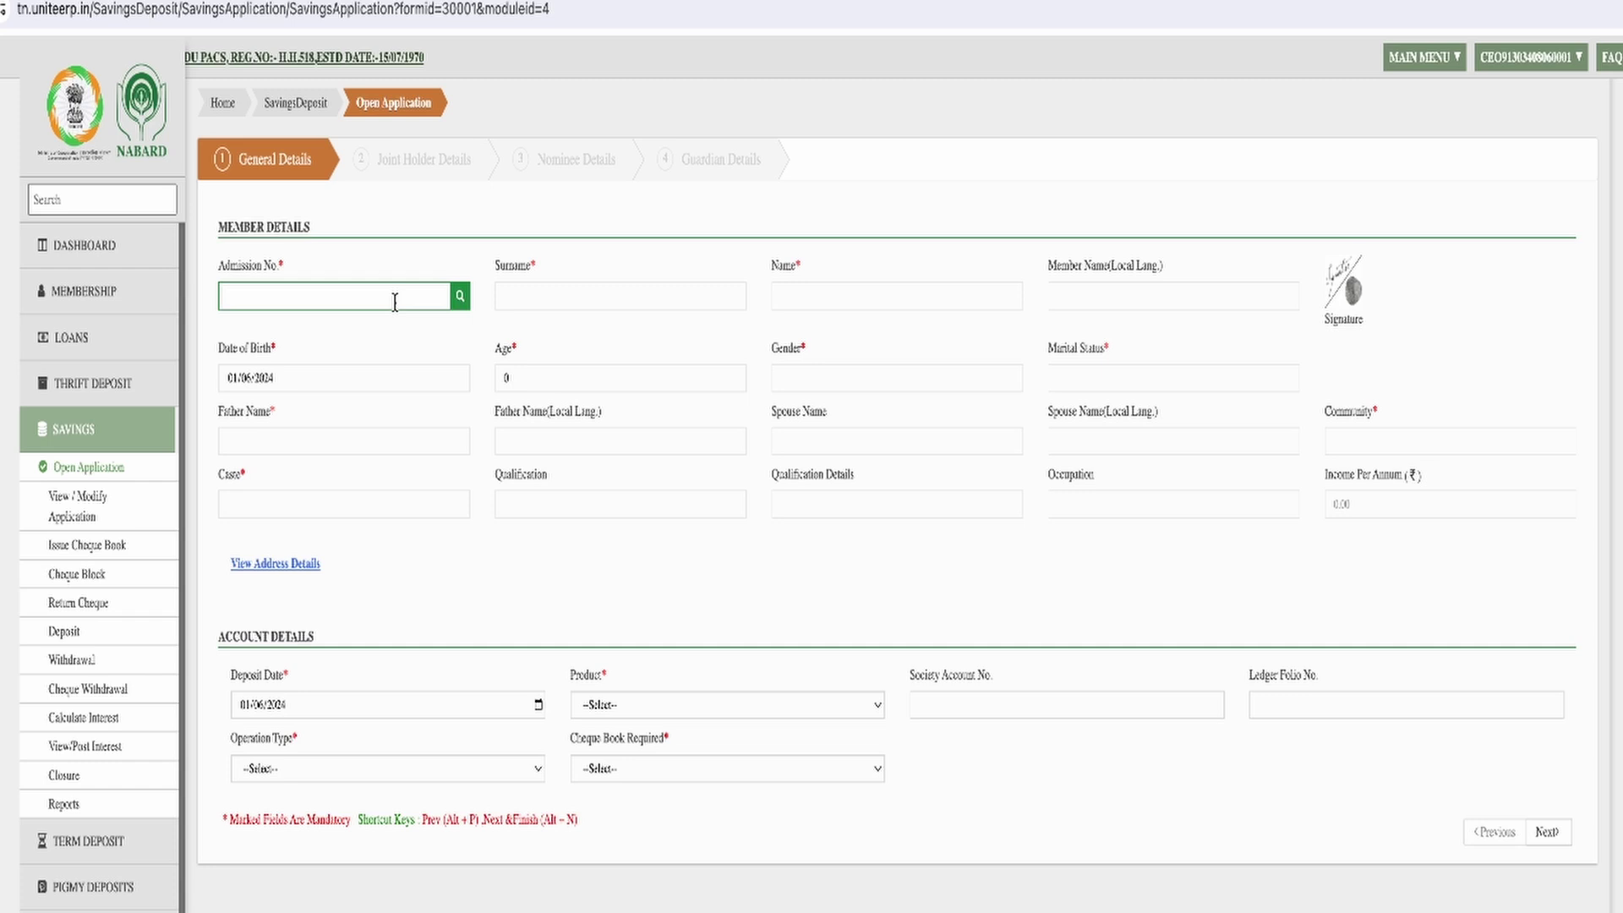
{"action": "type", "text": "0100125"}
{"action": "key", "text": "Tab"}
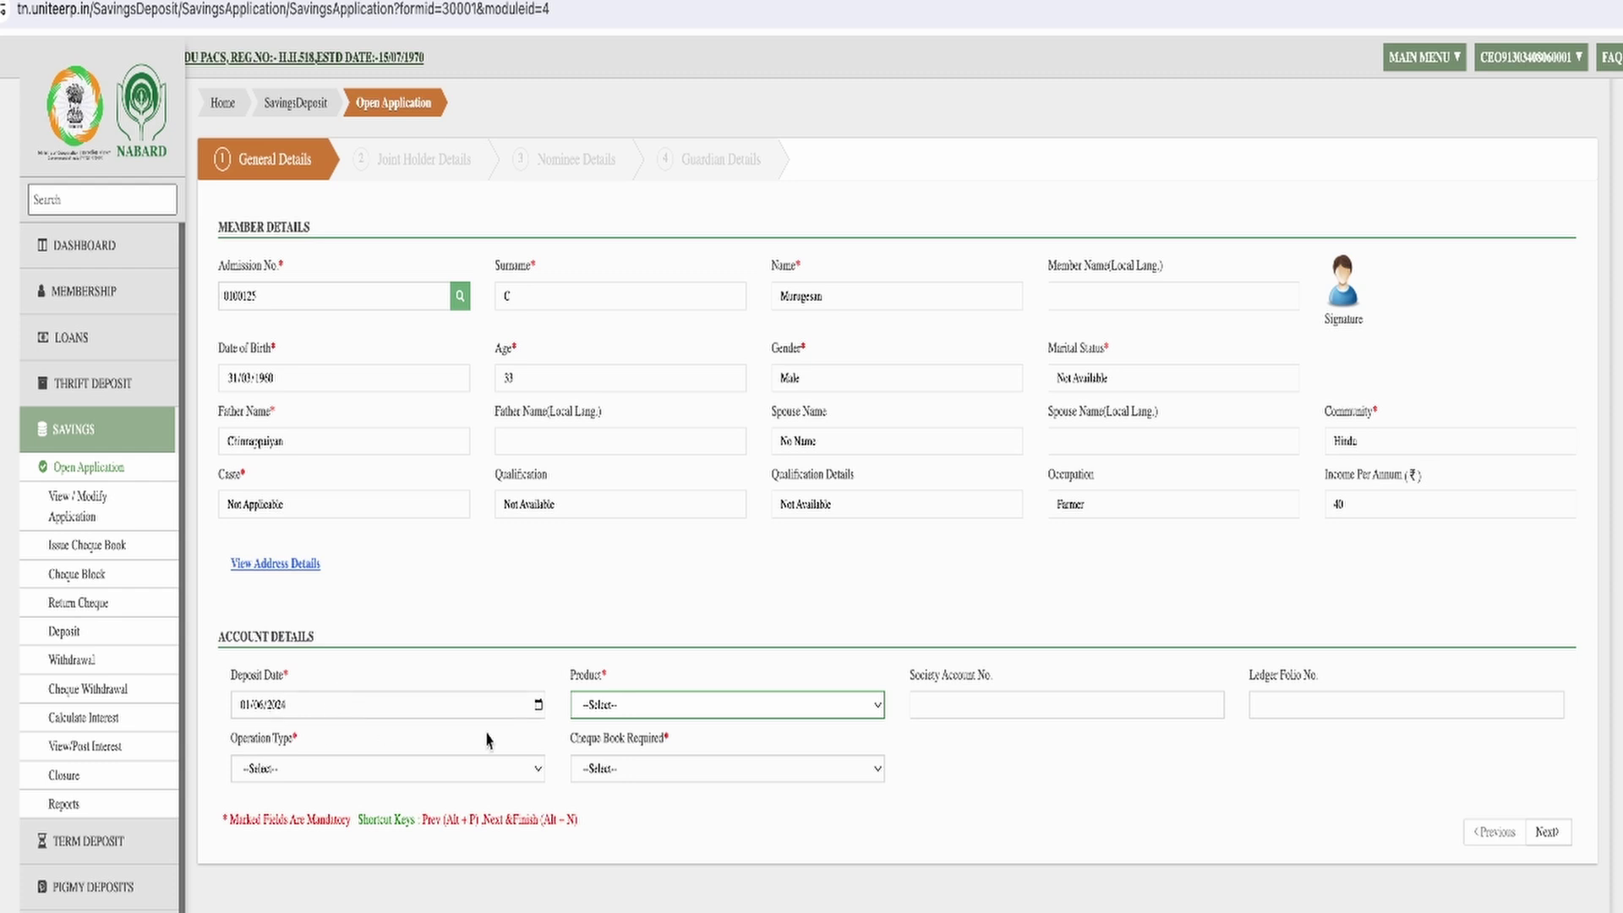
Set the account's product to Saving Deposits, operation type to Single and cheque book required to No.
{"action": "left_click", "coordinate": [657, 708]}
{"action": "left_click", "coordinate": [655, 733]}
{"action": "left_click", "coordinate": [357, 768]}
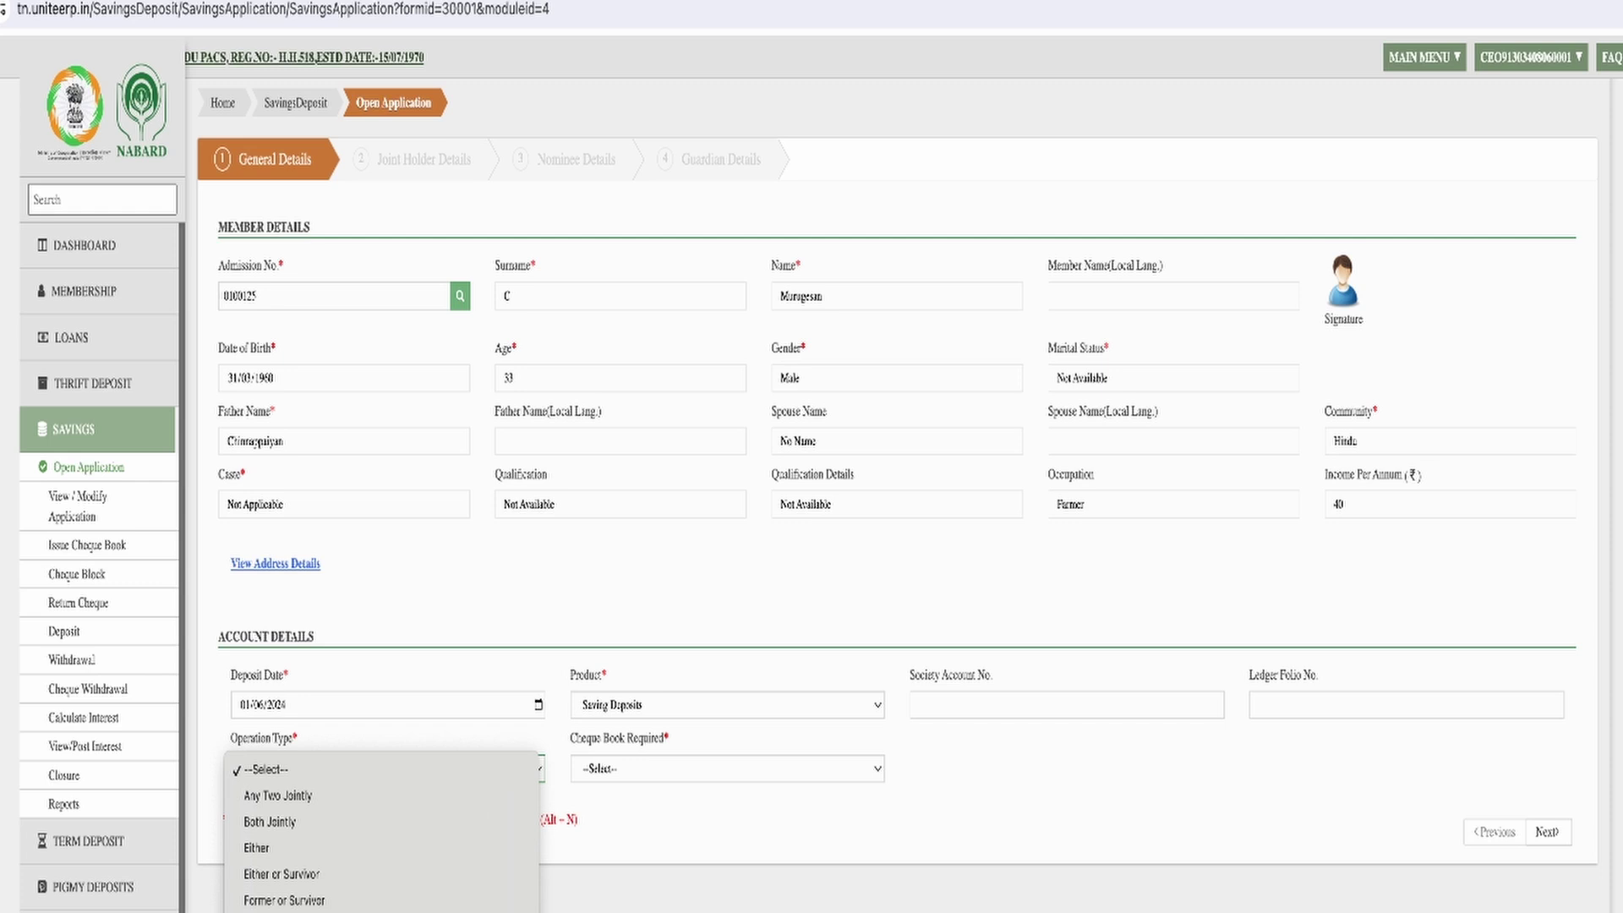
{"action": "key", "text": "s"}
{"action": "key", "text": "Return"}
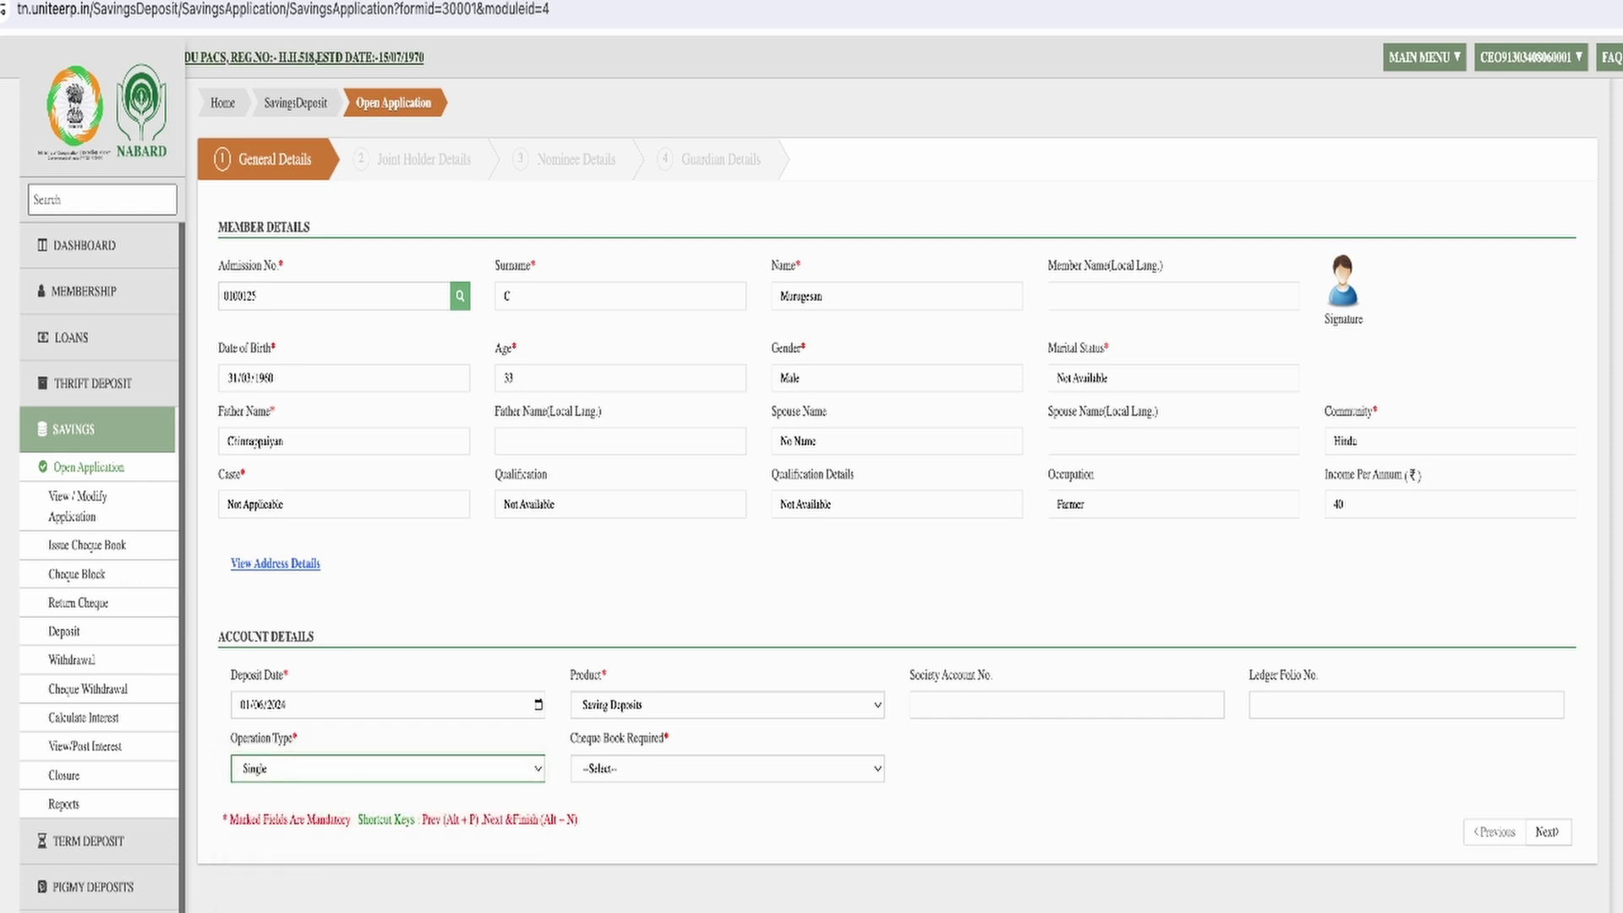
{"action": "left_click", "coordinate": [725, 769]}
{"action": "left_click", "coordinate": [698, 823]}
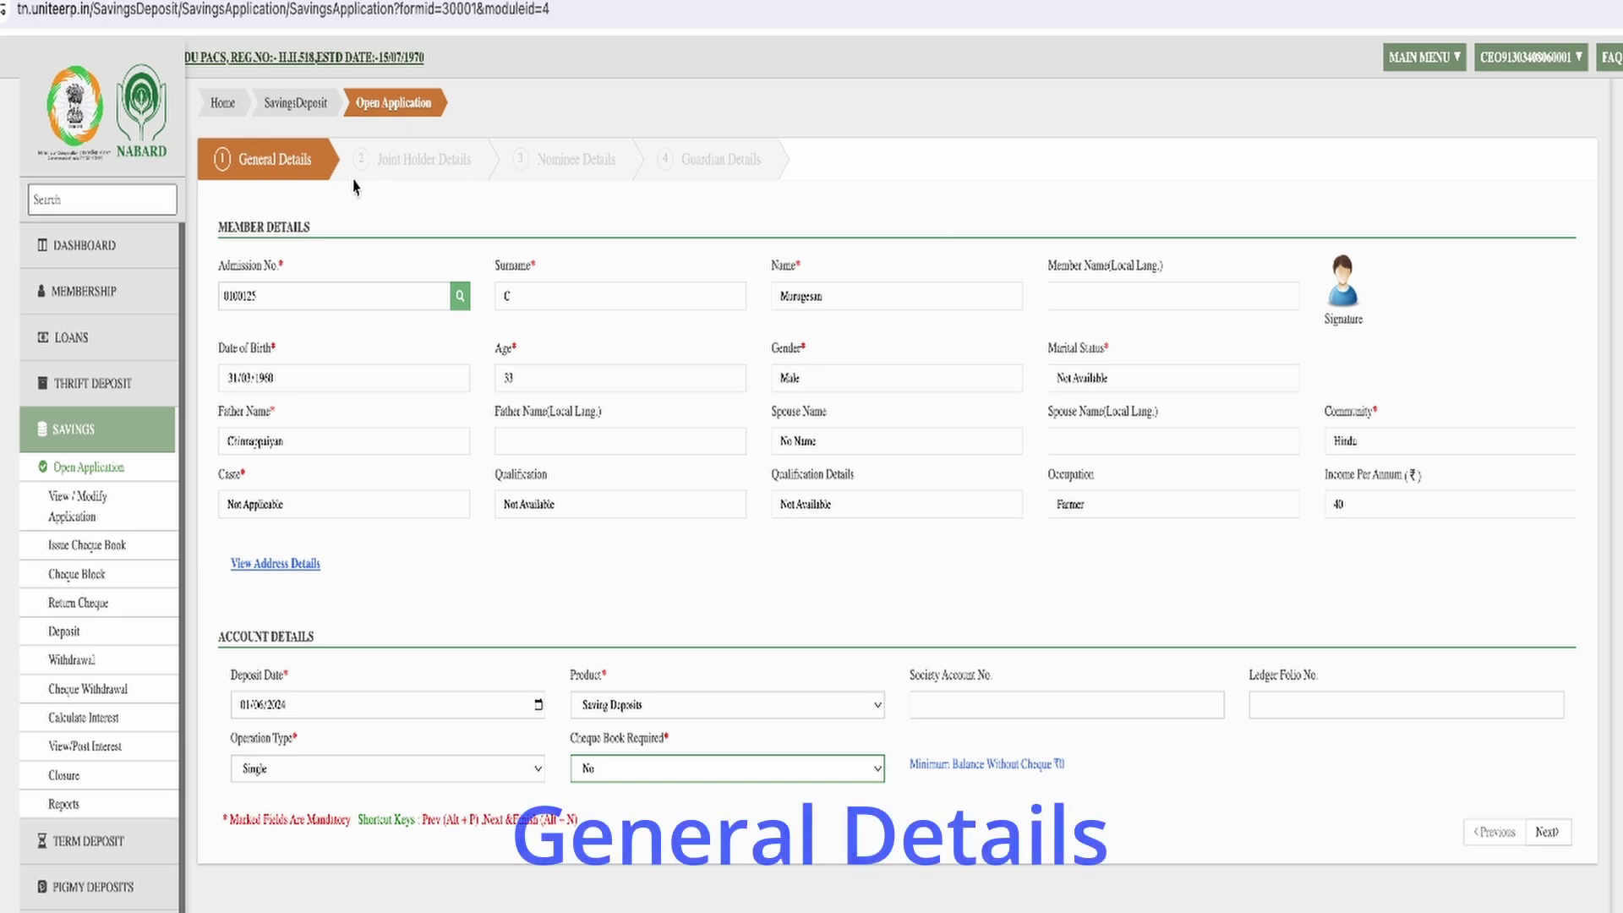
Submit the application with the joint holder, nominee and guardian details left blank, and dismiss the follow-up task suggestions.
{"action": "left_click", "coordinate": [1546, 832]}
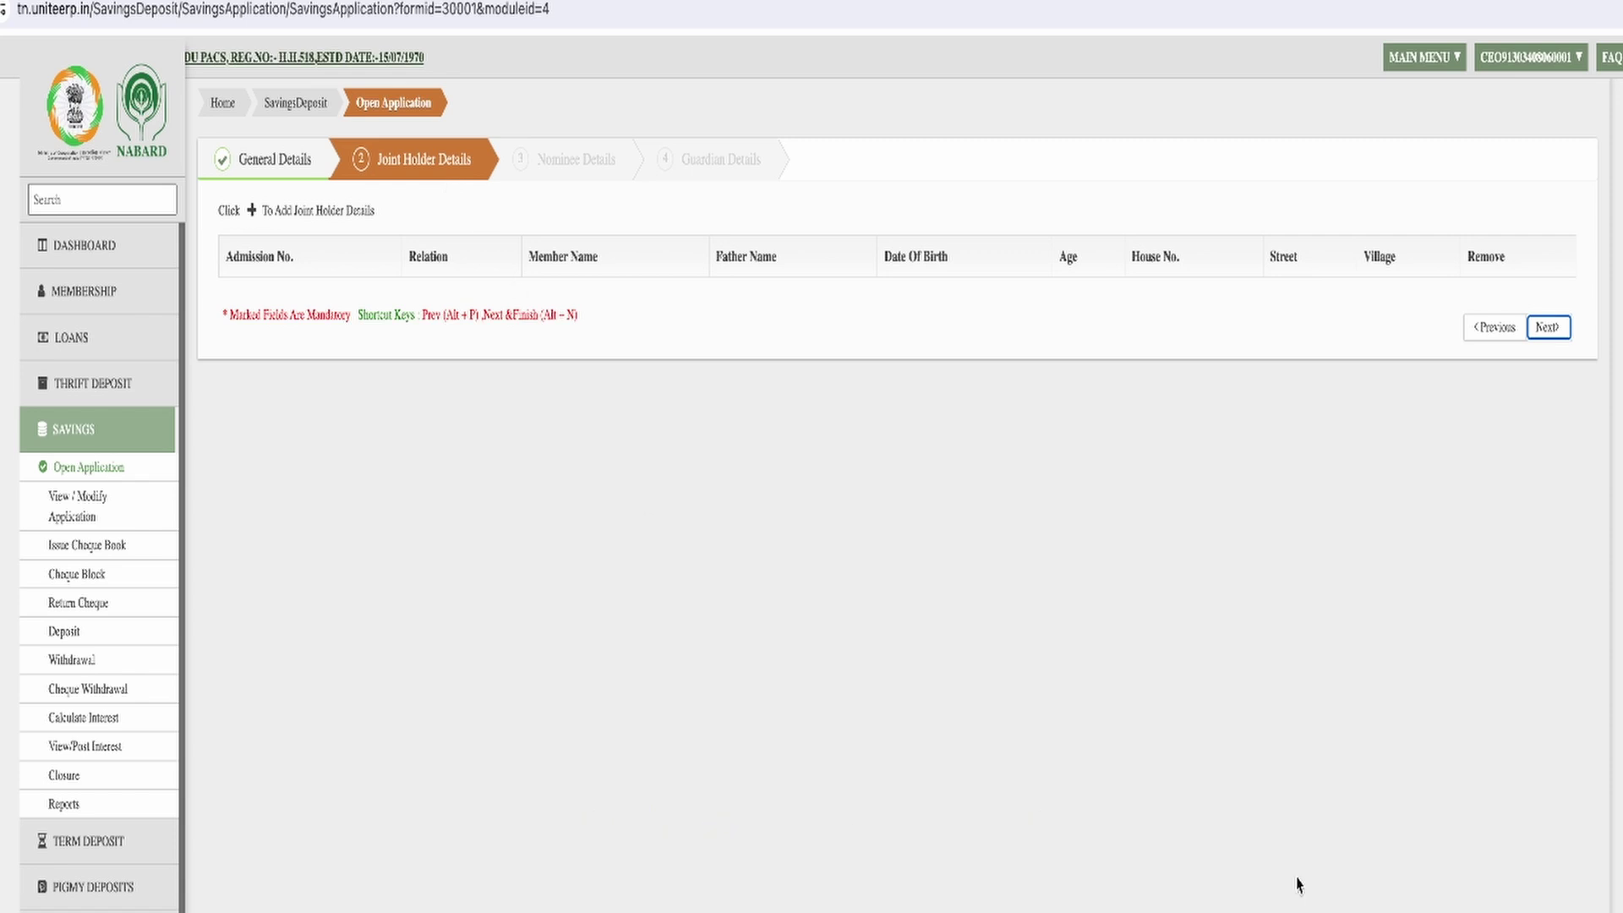
{"action": "left_click", "coordinate": [1546, 329]}
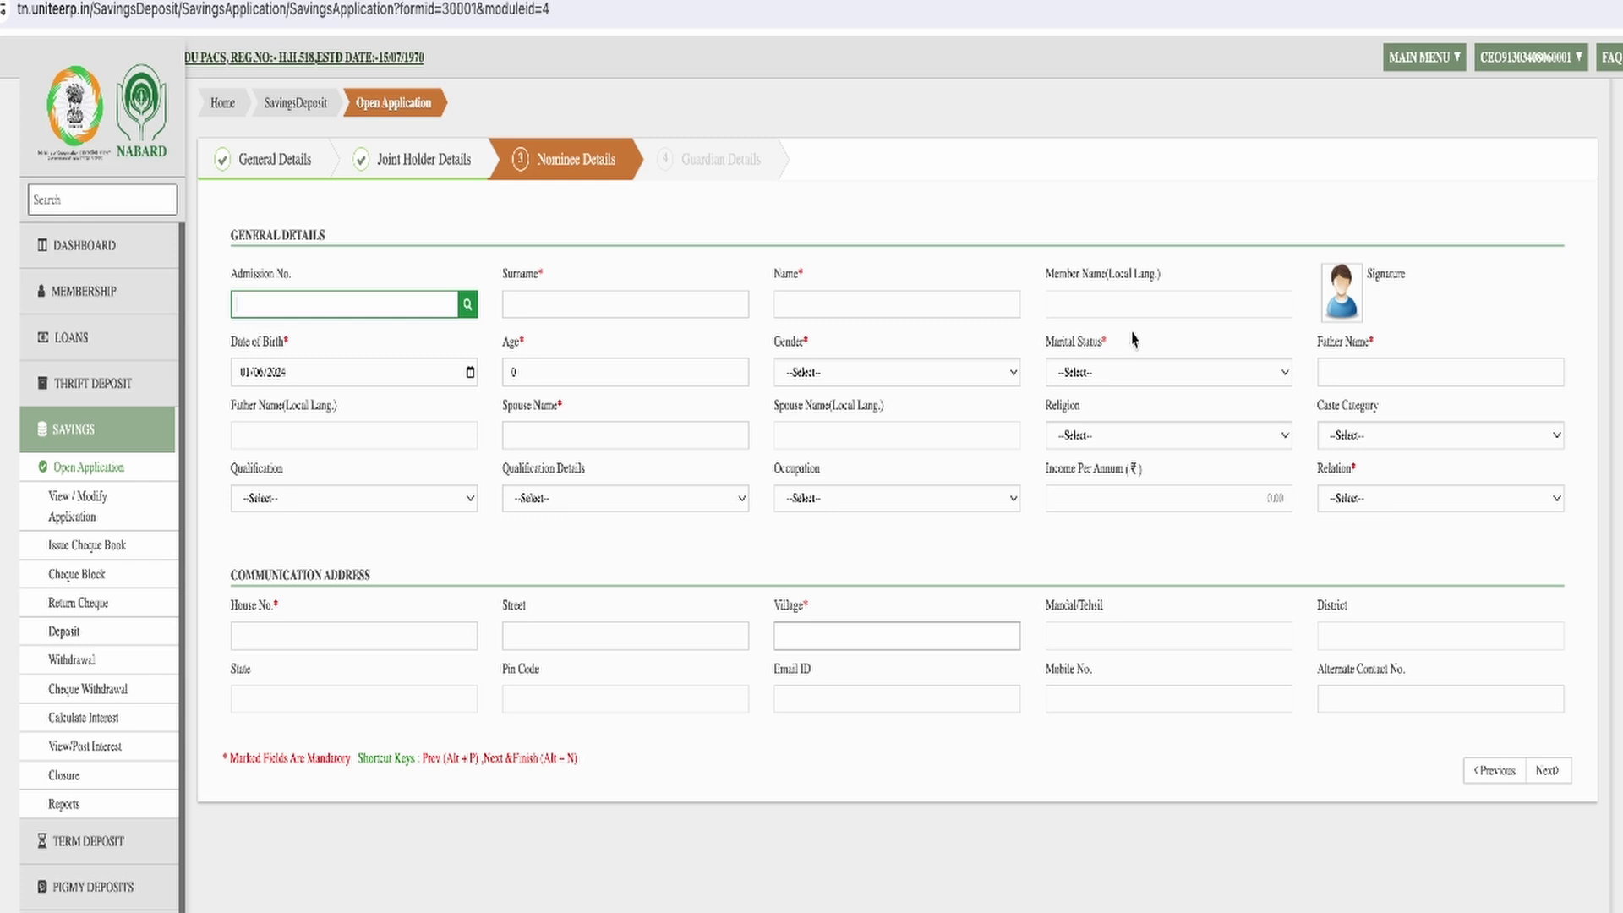
{"action": "left_click", "coordinate": [1546, 770]}
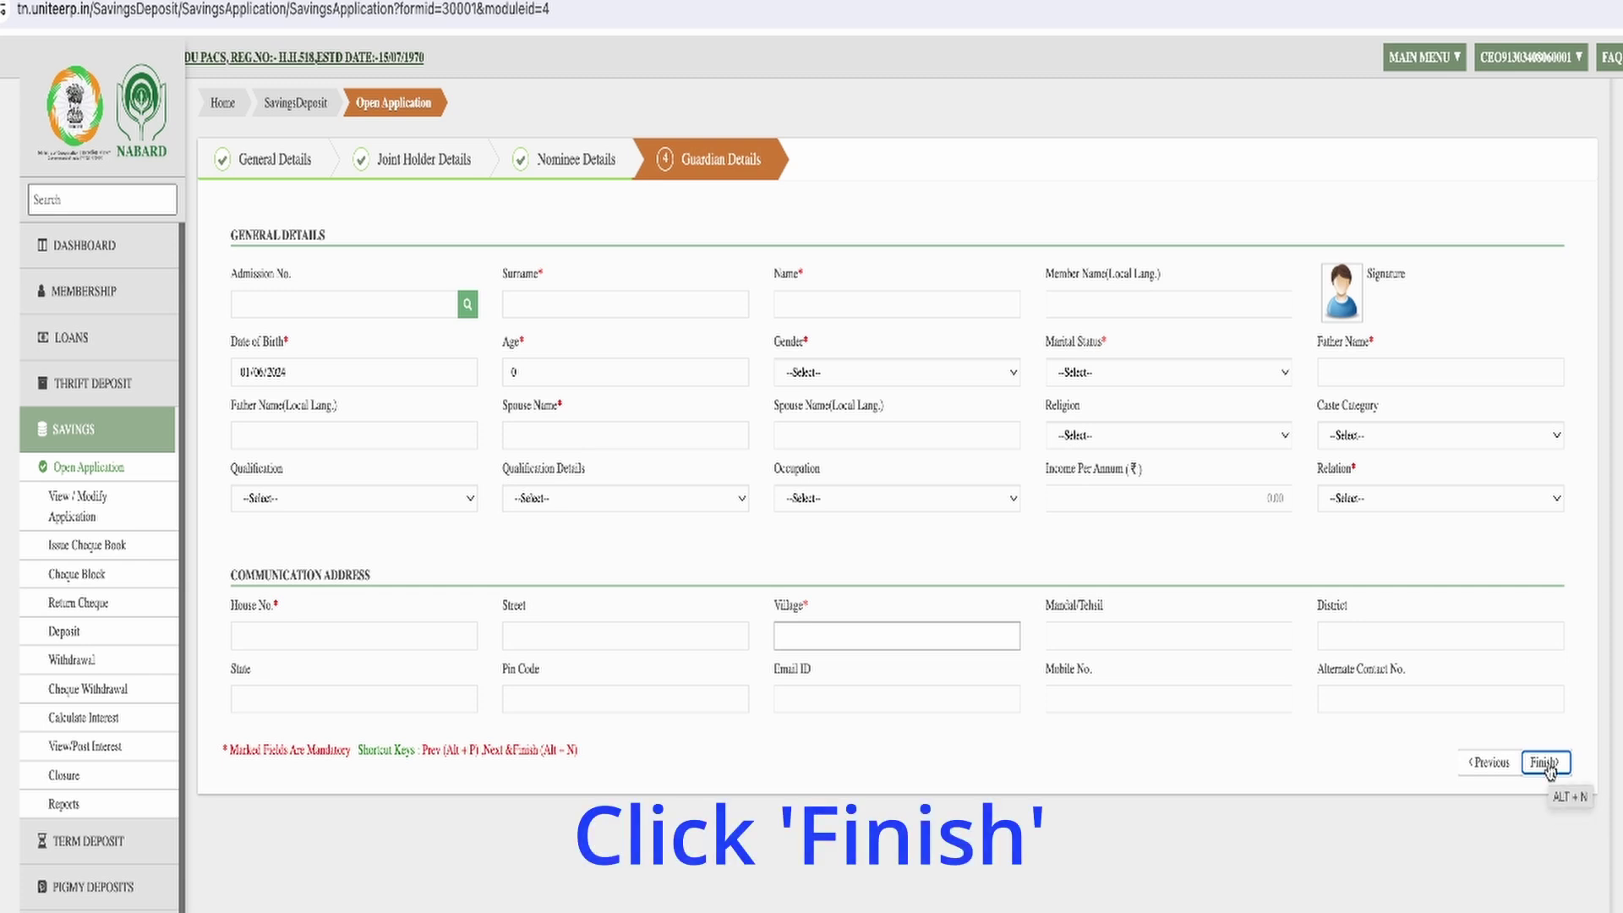
{"action": "key", "text": "alt+n"}
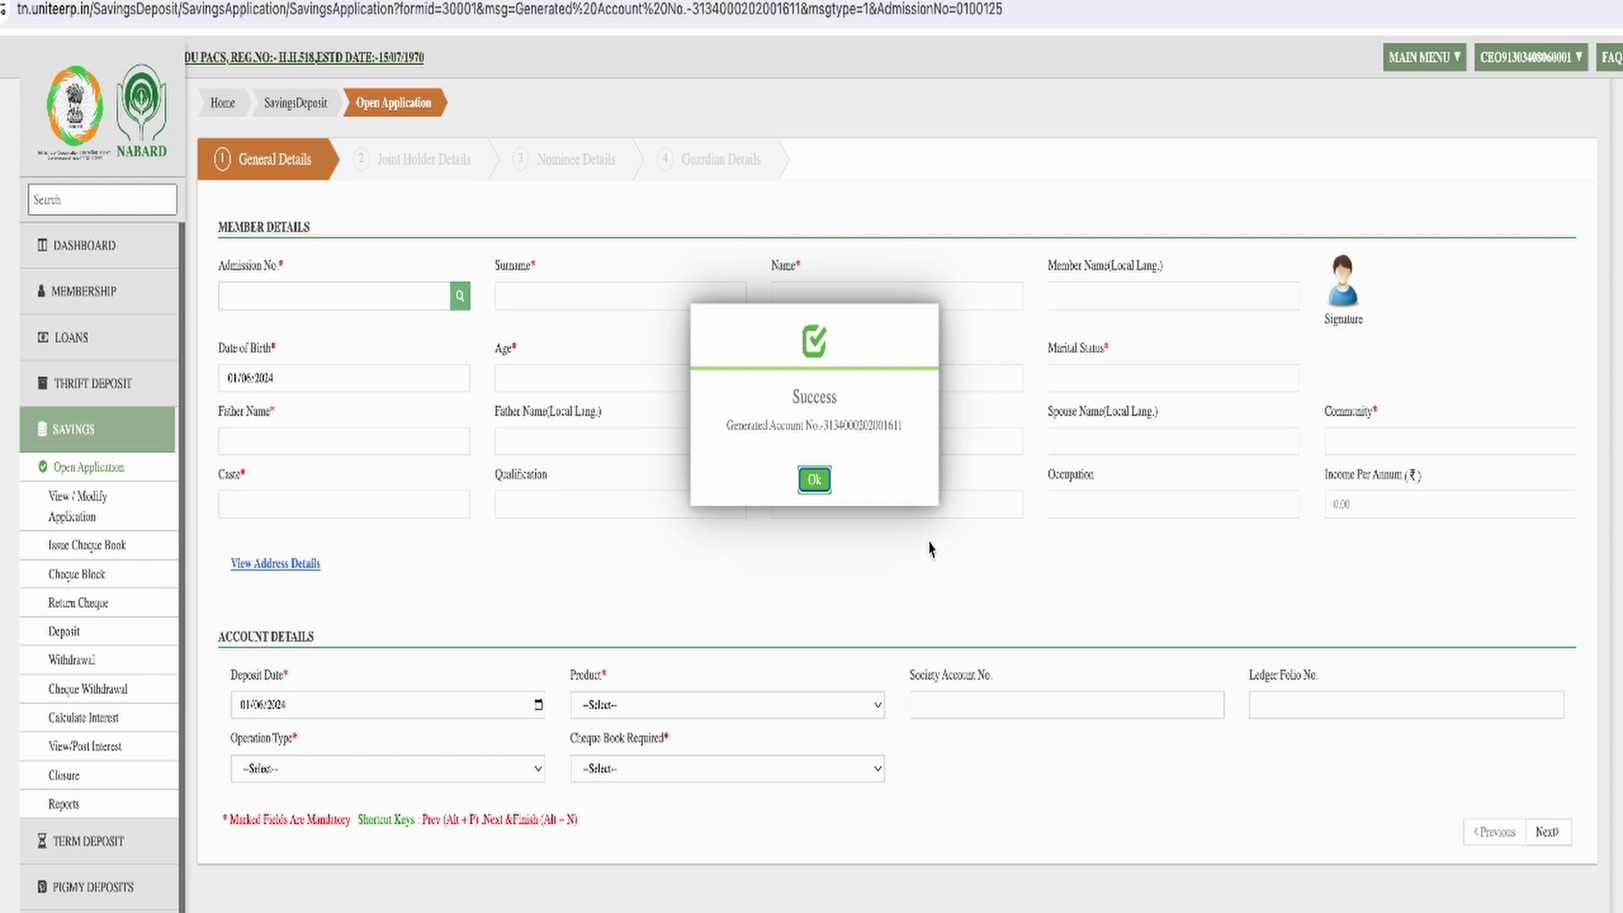
{"action": "left_click", "coordinate": [813, 480]}
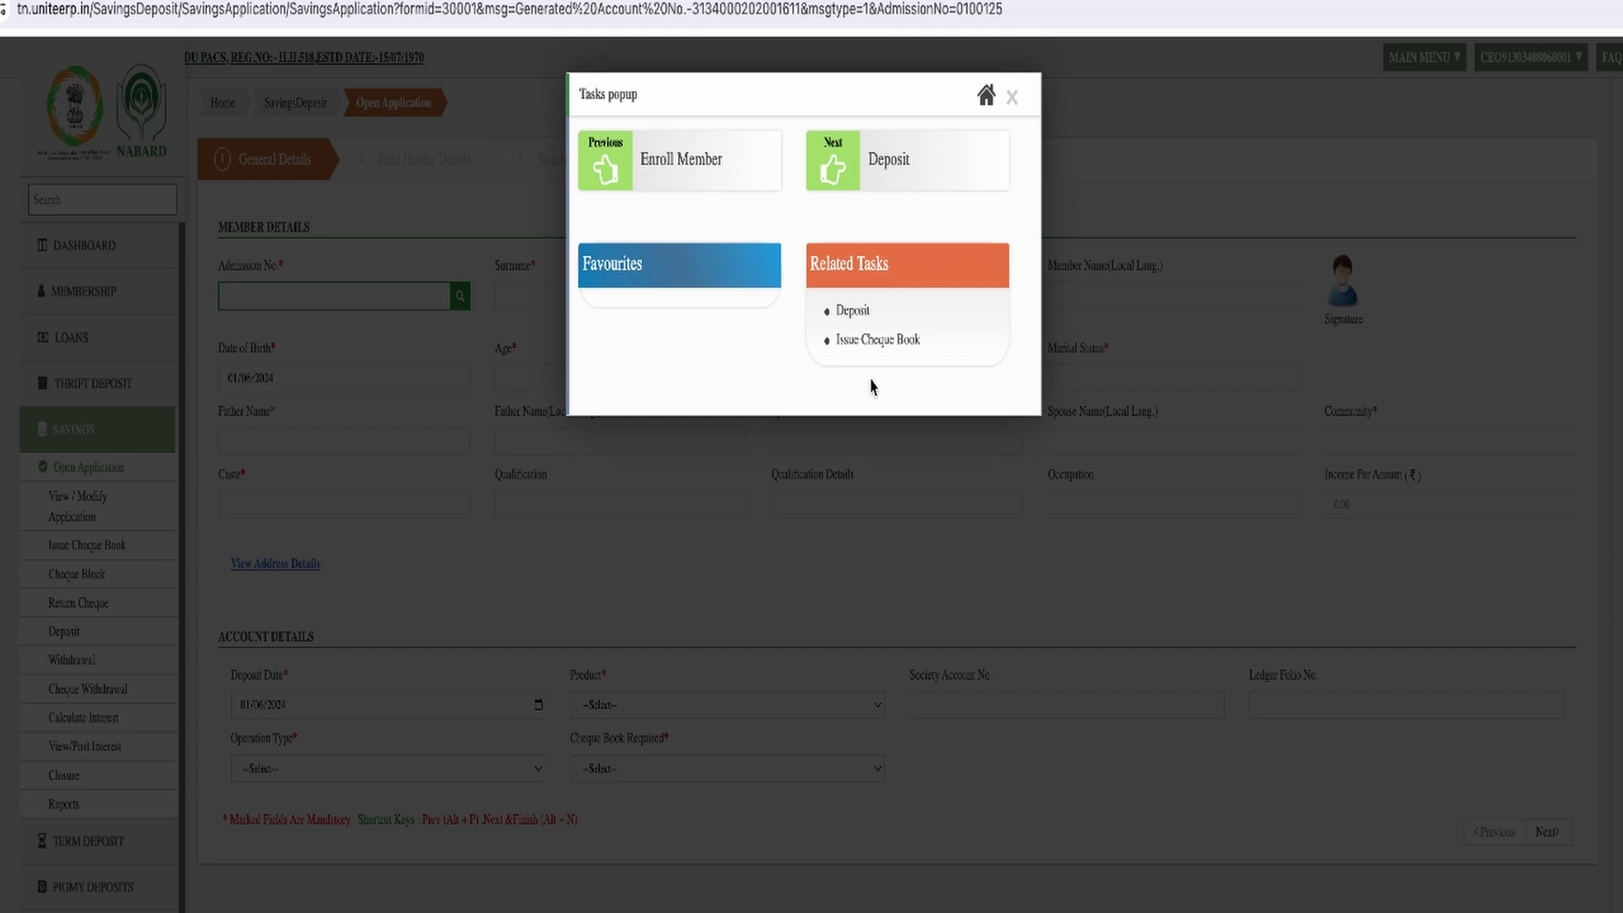
{"action": "left_click", "coordinate": [1011, 97]}
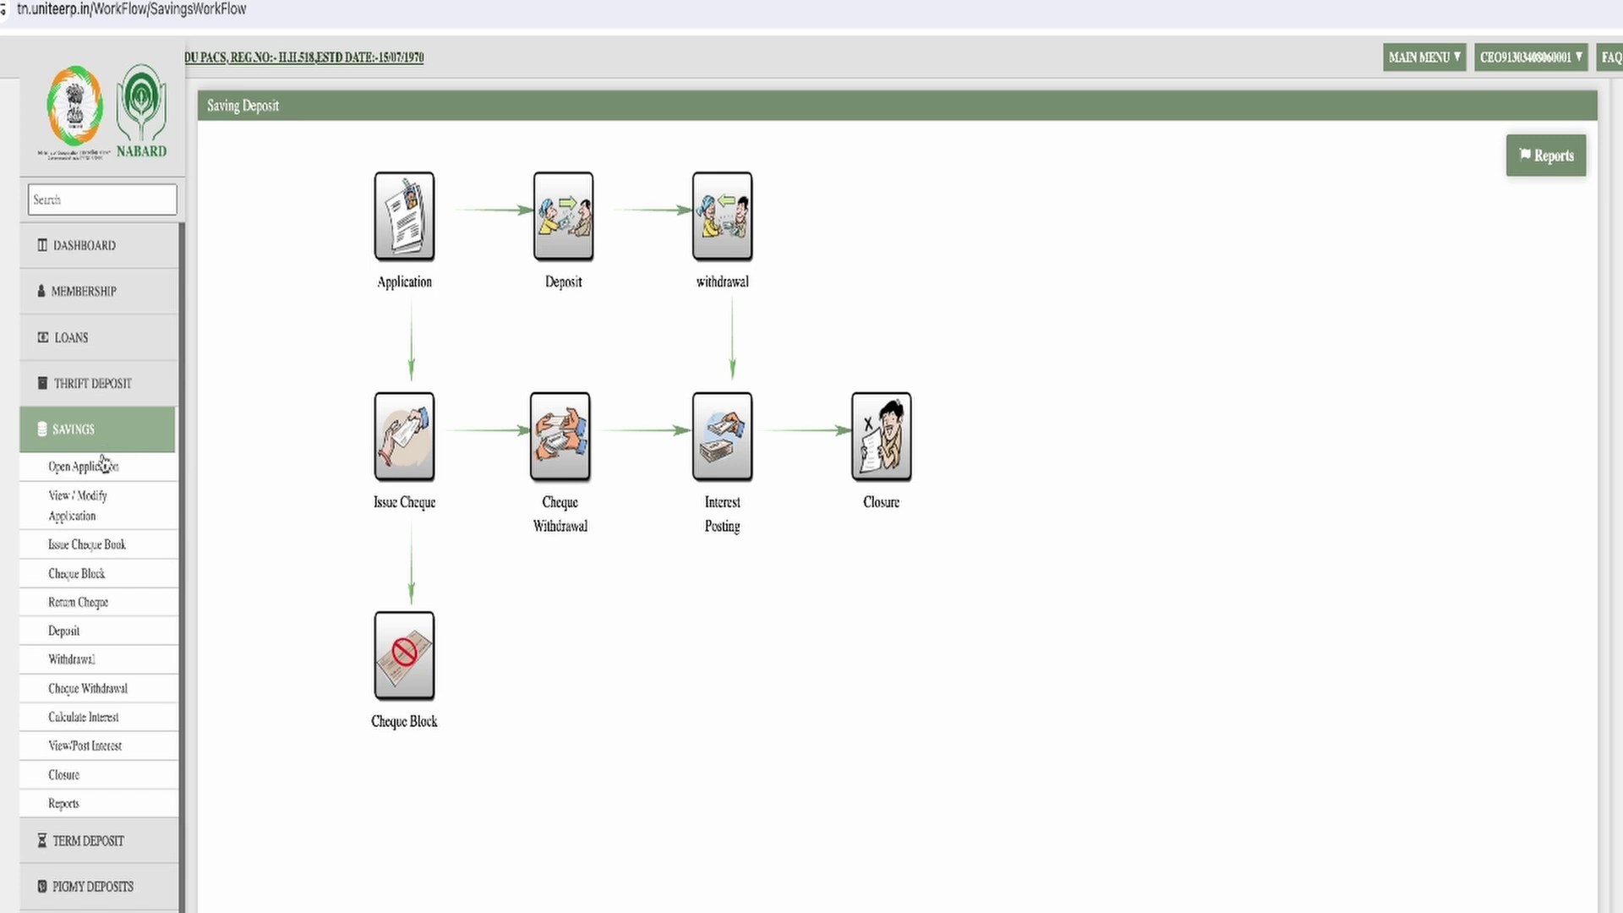
Open the savings application for viewing or modification using the member's admission number, the Saving Deposits product and the member's account number.
{"action": "left_click", "coordinate": [96, 507]}
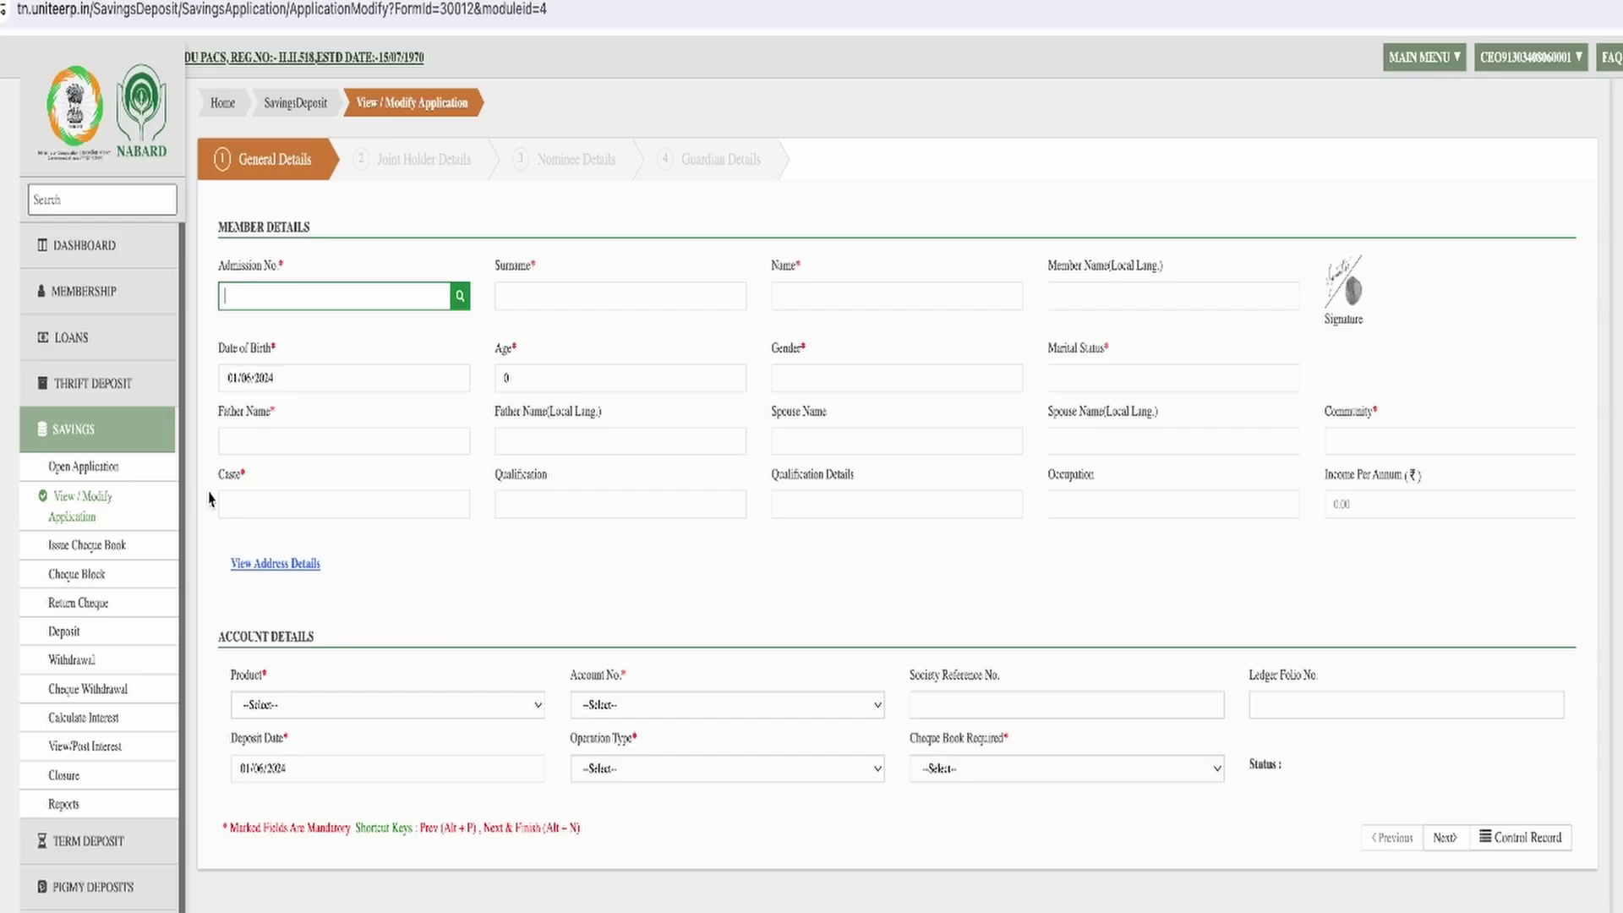
{"action": "type", "text": "0100125"}
{"action": "key", "text": "Tab"}
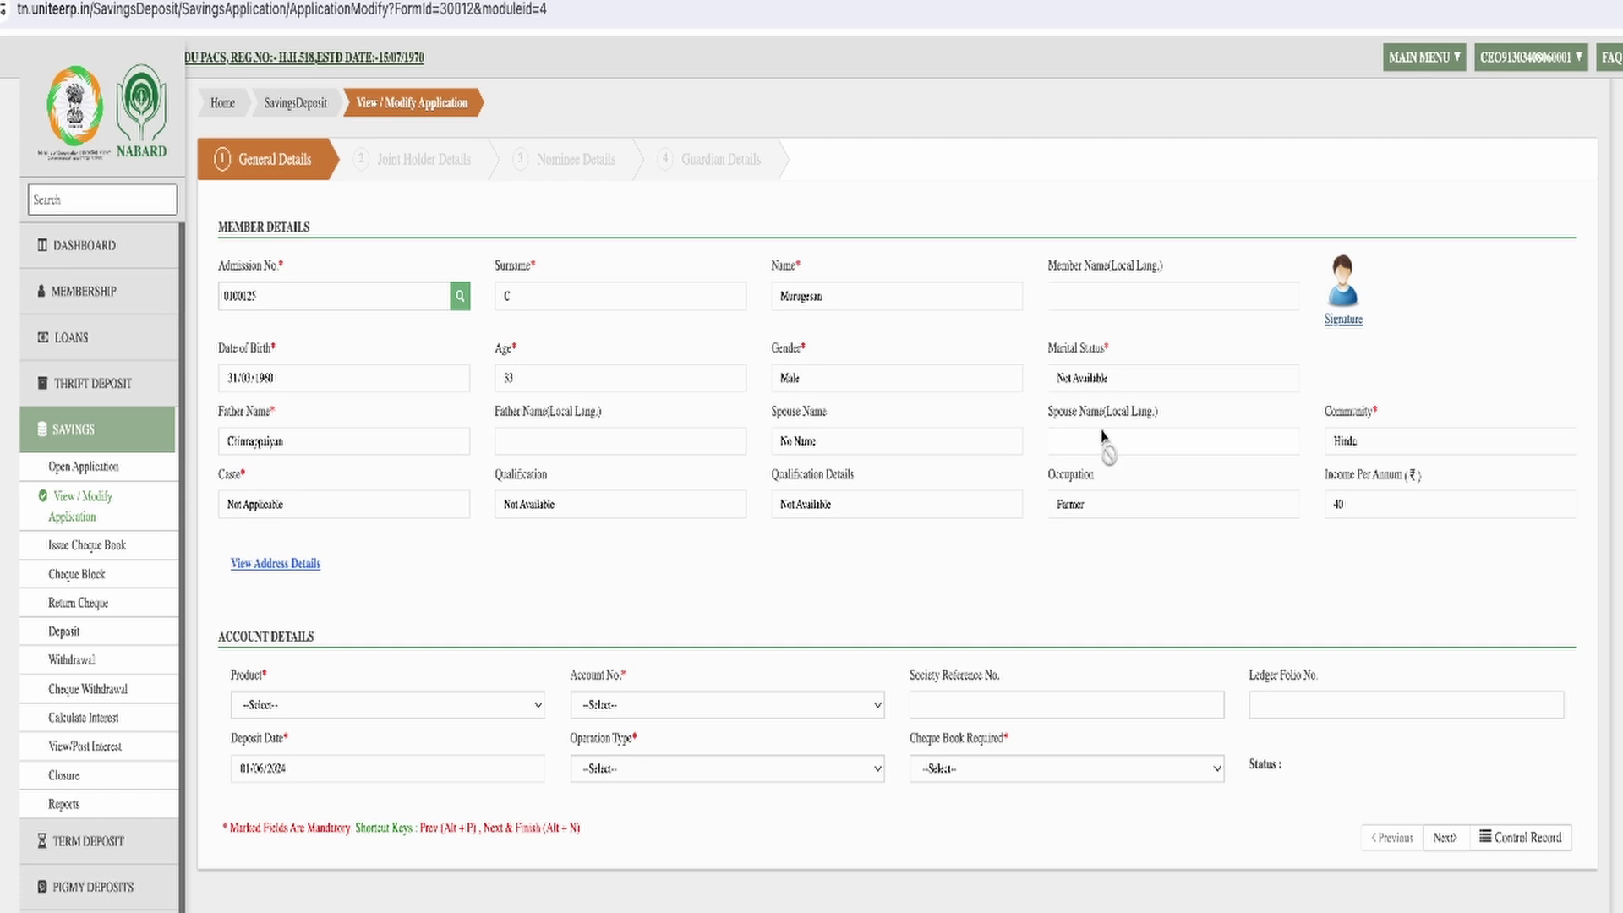
{"action": "left_click", "coordinate": [348, 708]}
{"action": "left_click", "coordinate": [348, 732]}
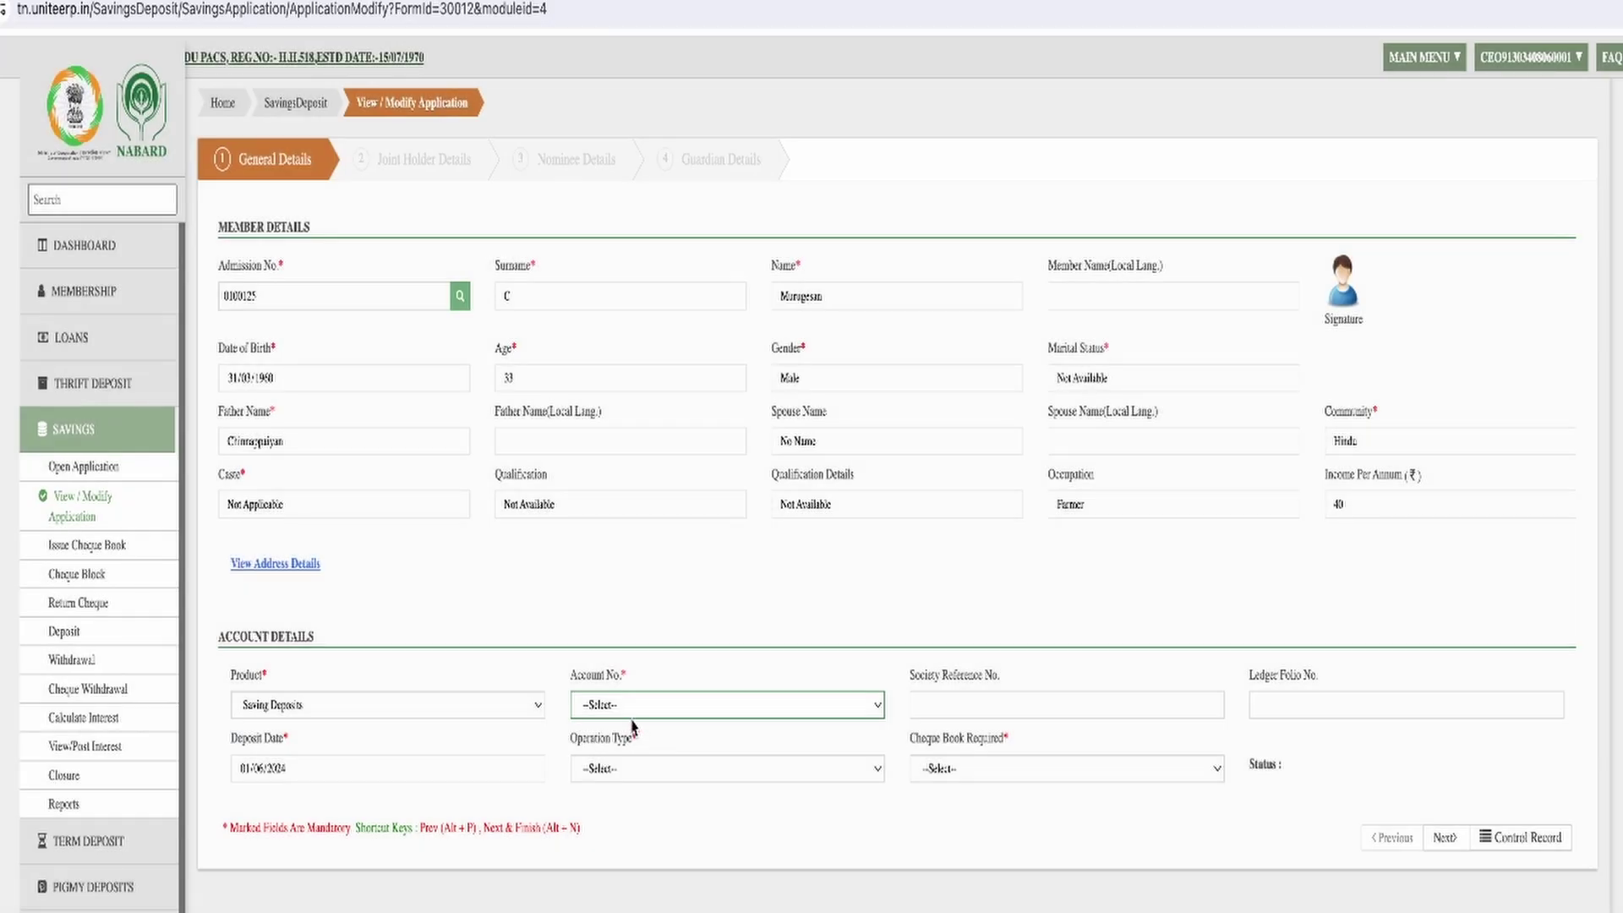
{"action": "left_click", "coordinate": [639, 708]}
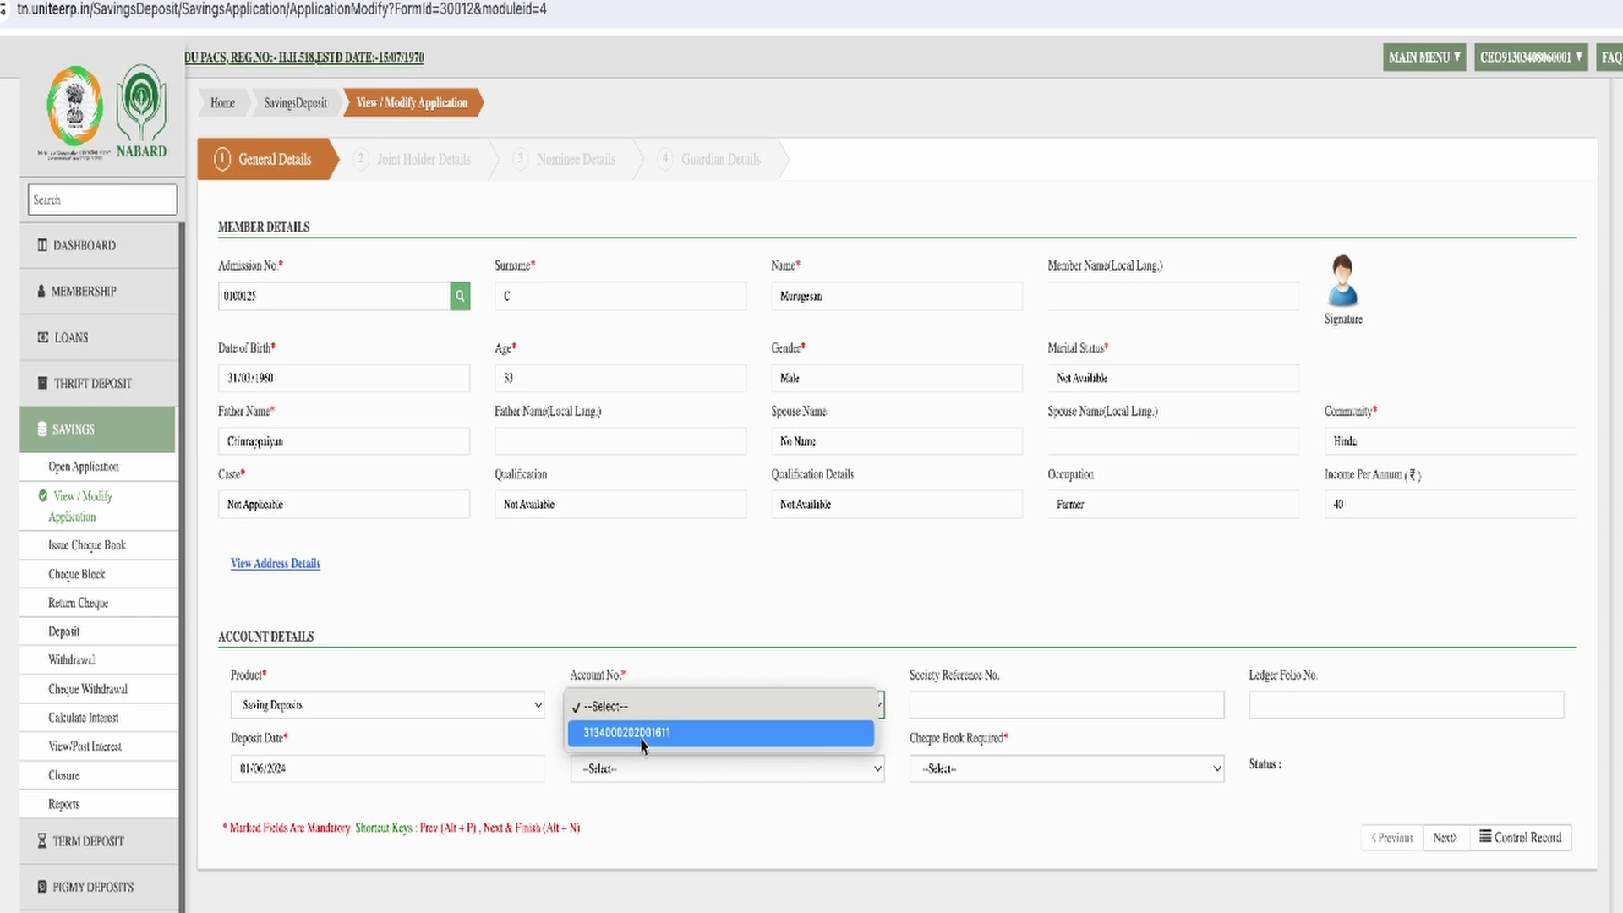
{"action": "left_click", "coordinate": [641, 735]}
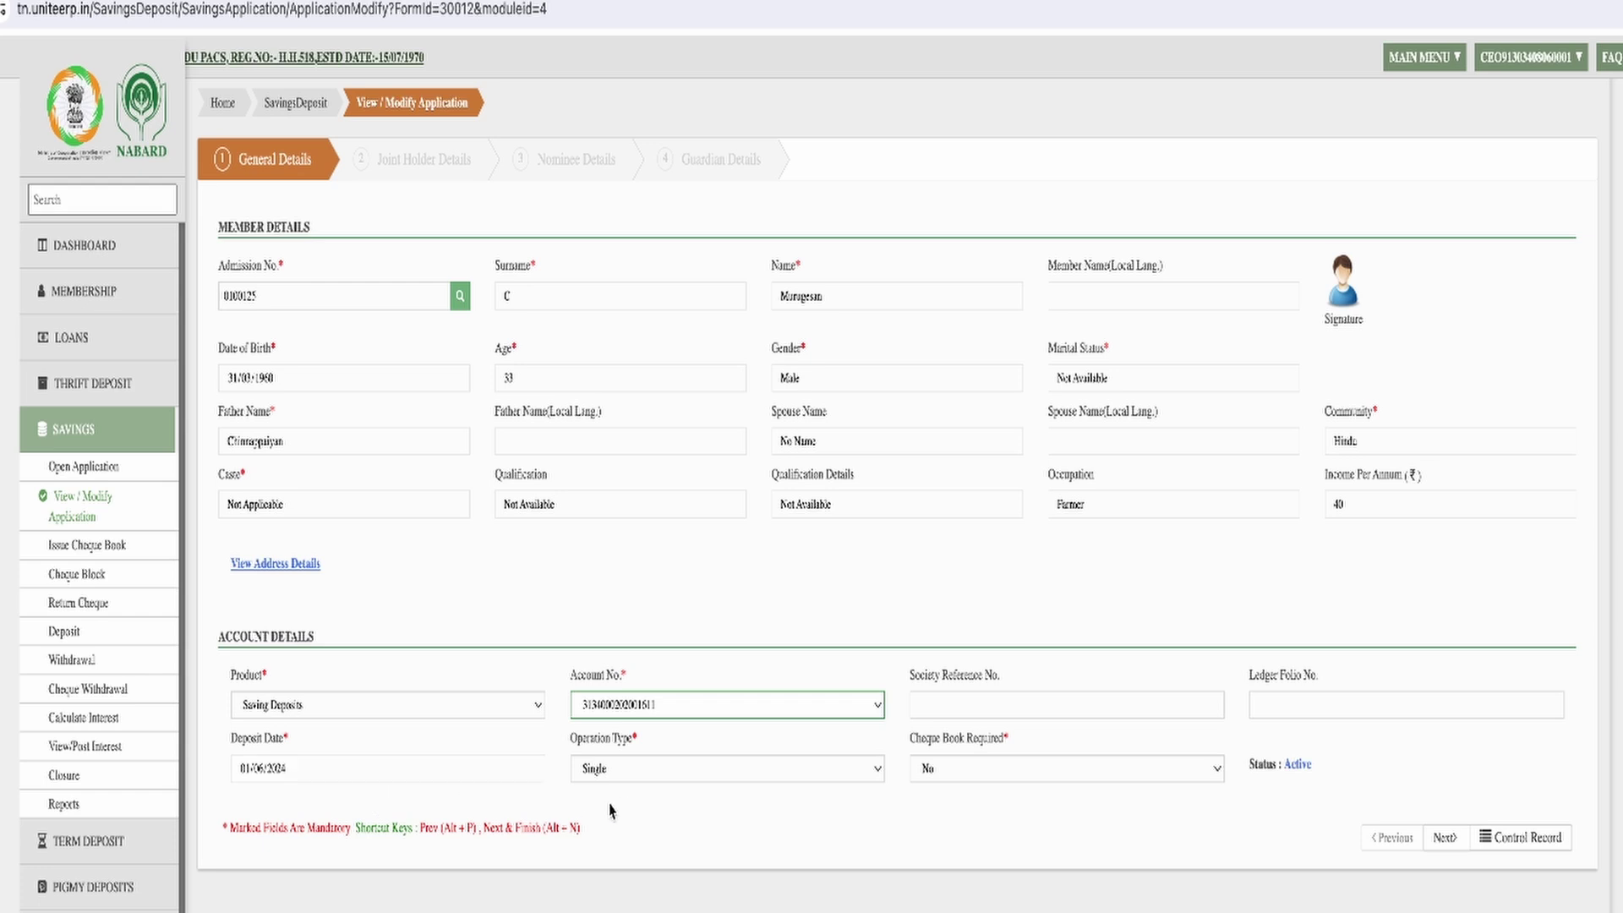
Save the savings application with its general, joint holder, nominee and guardian details left as they are, and dismiss the follow-up task suggestions.
{"action": "left_click", "coordinate": [1445, 838]}
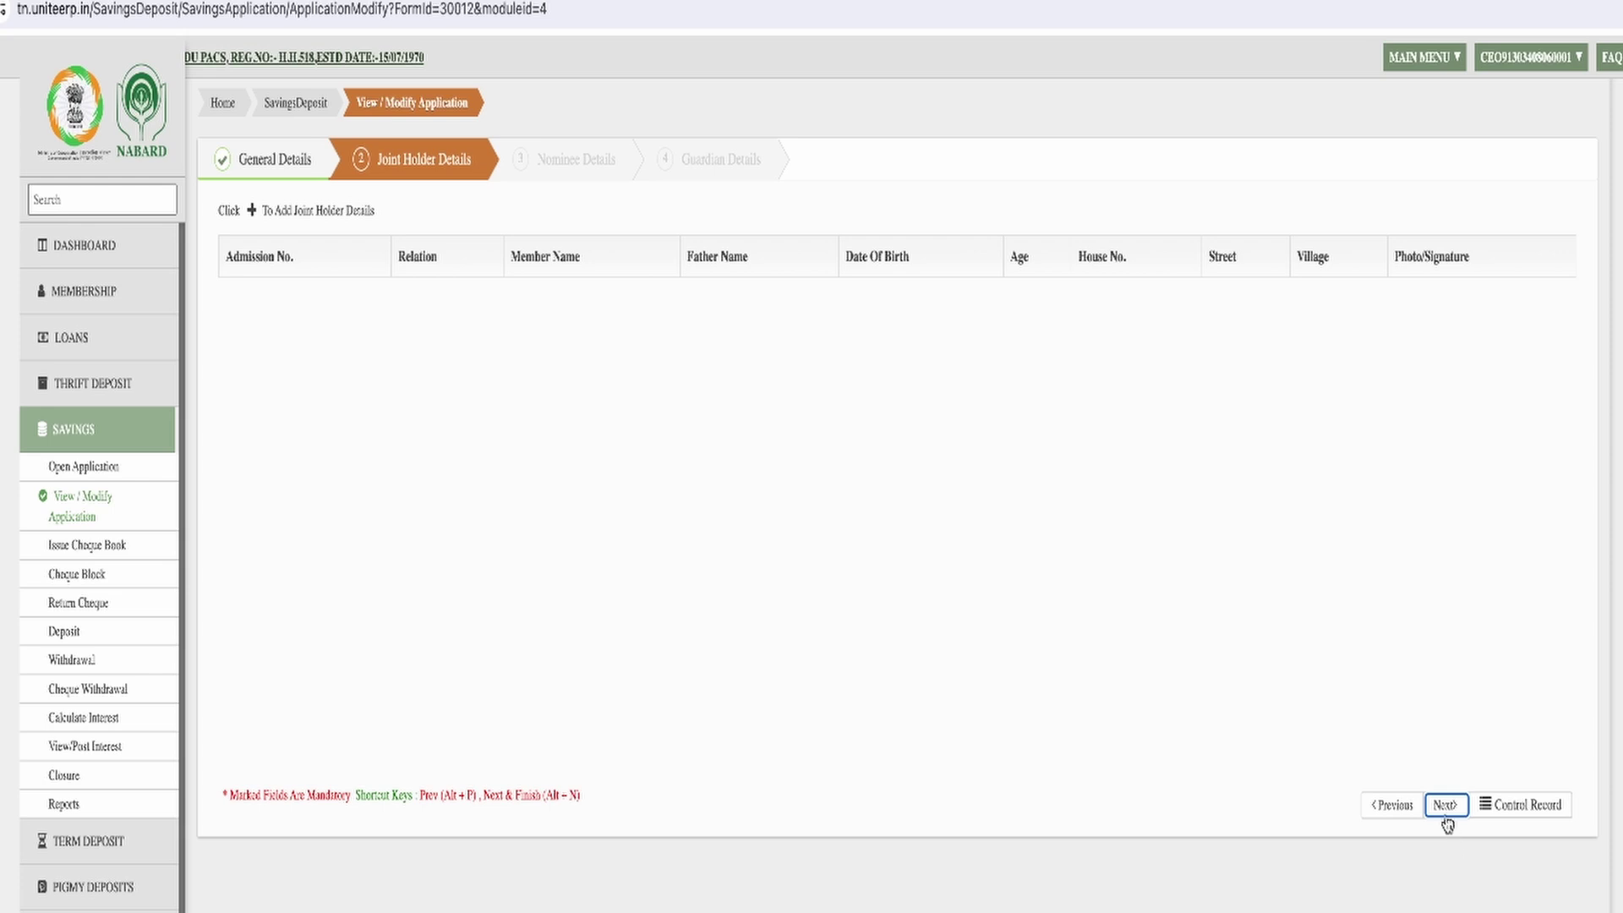
{"action": "left_click", "coordinate": [1444, 811]}
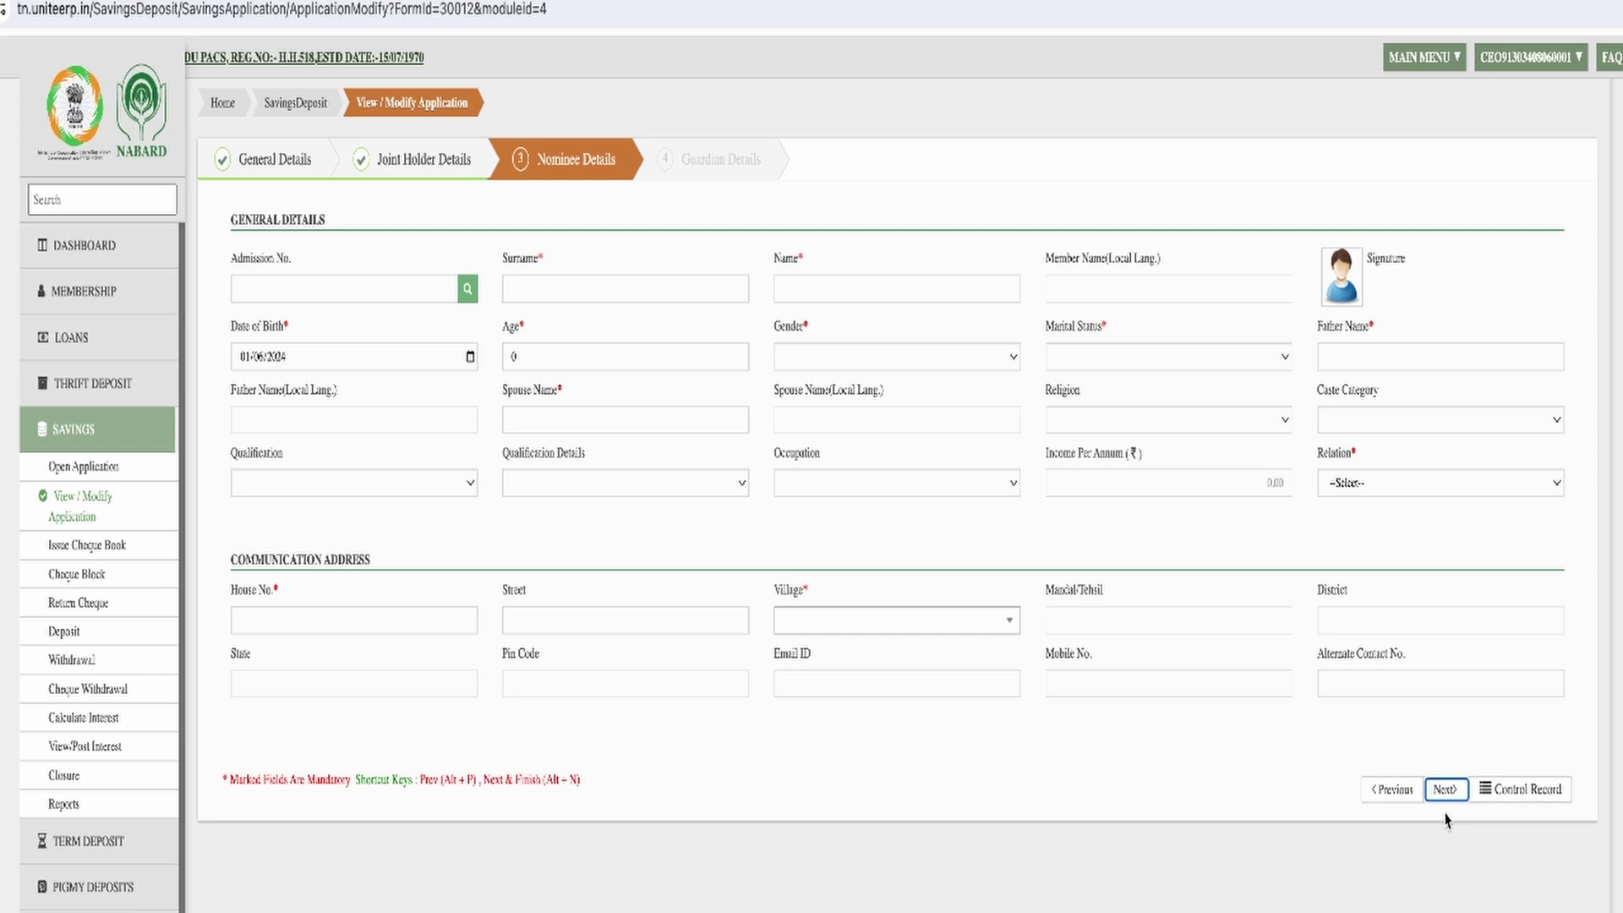
{"action": "left_click", "coordinate": [1445, 793]}
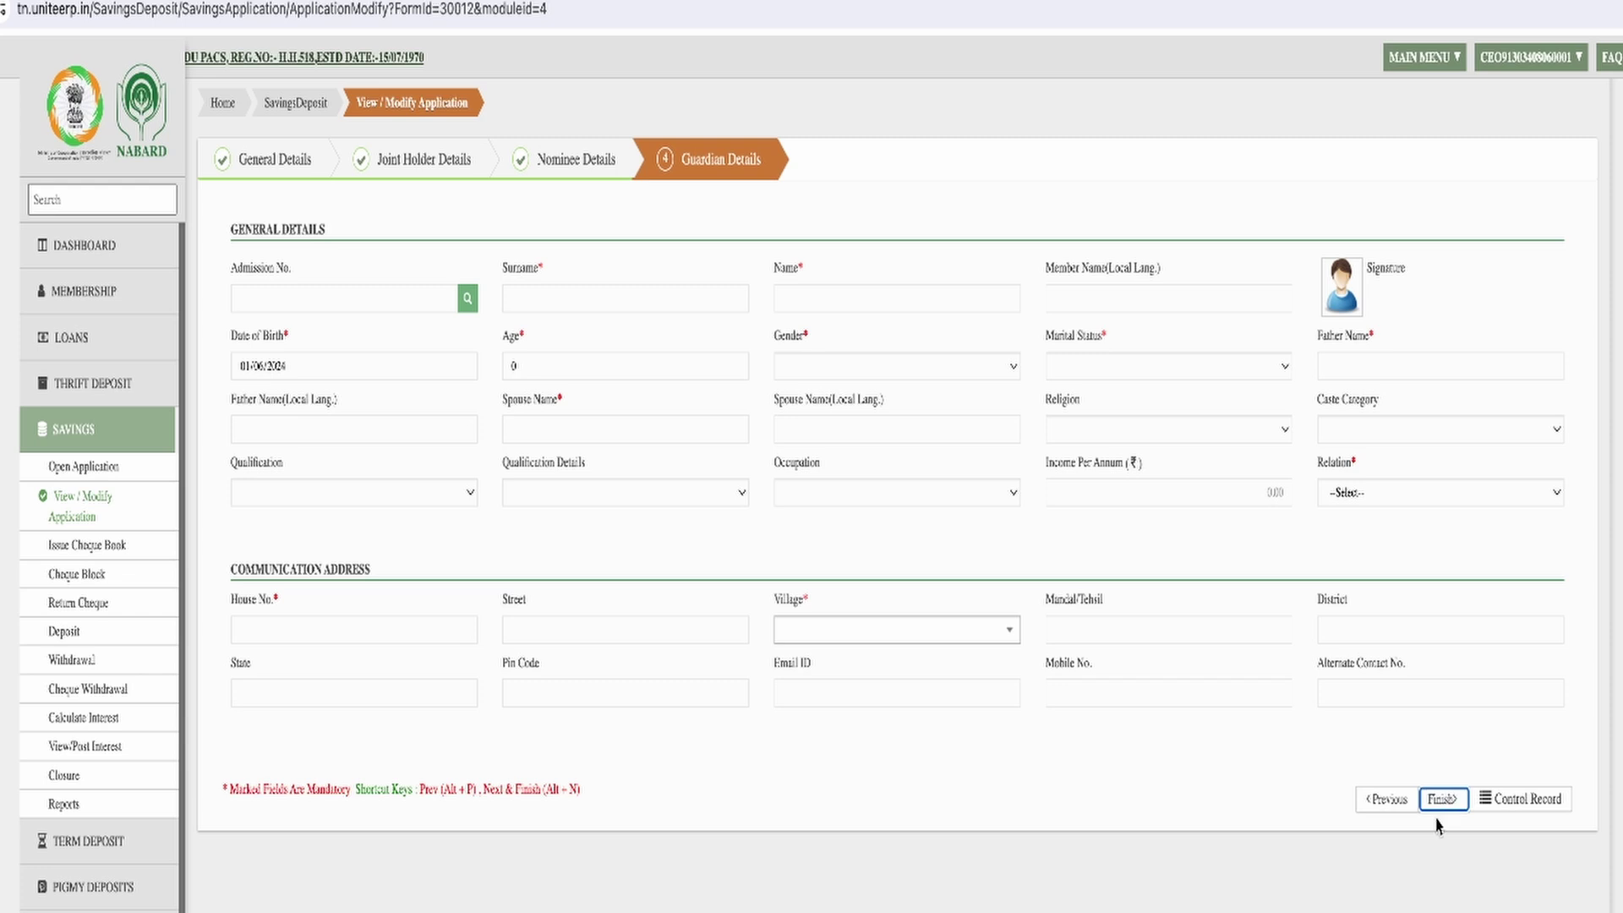
{"action": "left_click", "coordinate": [1443, 799]}
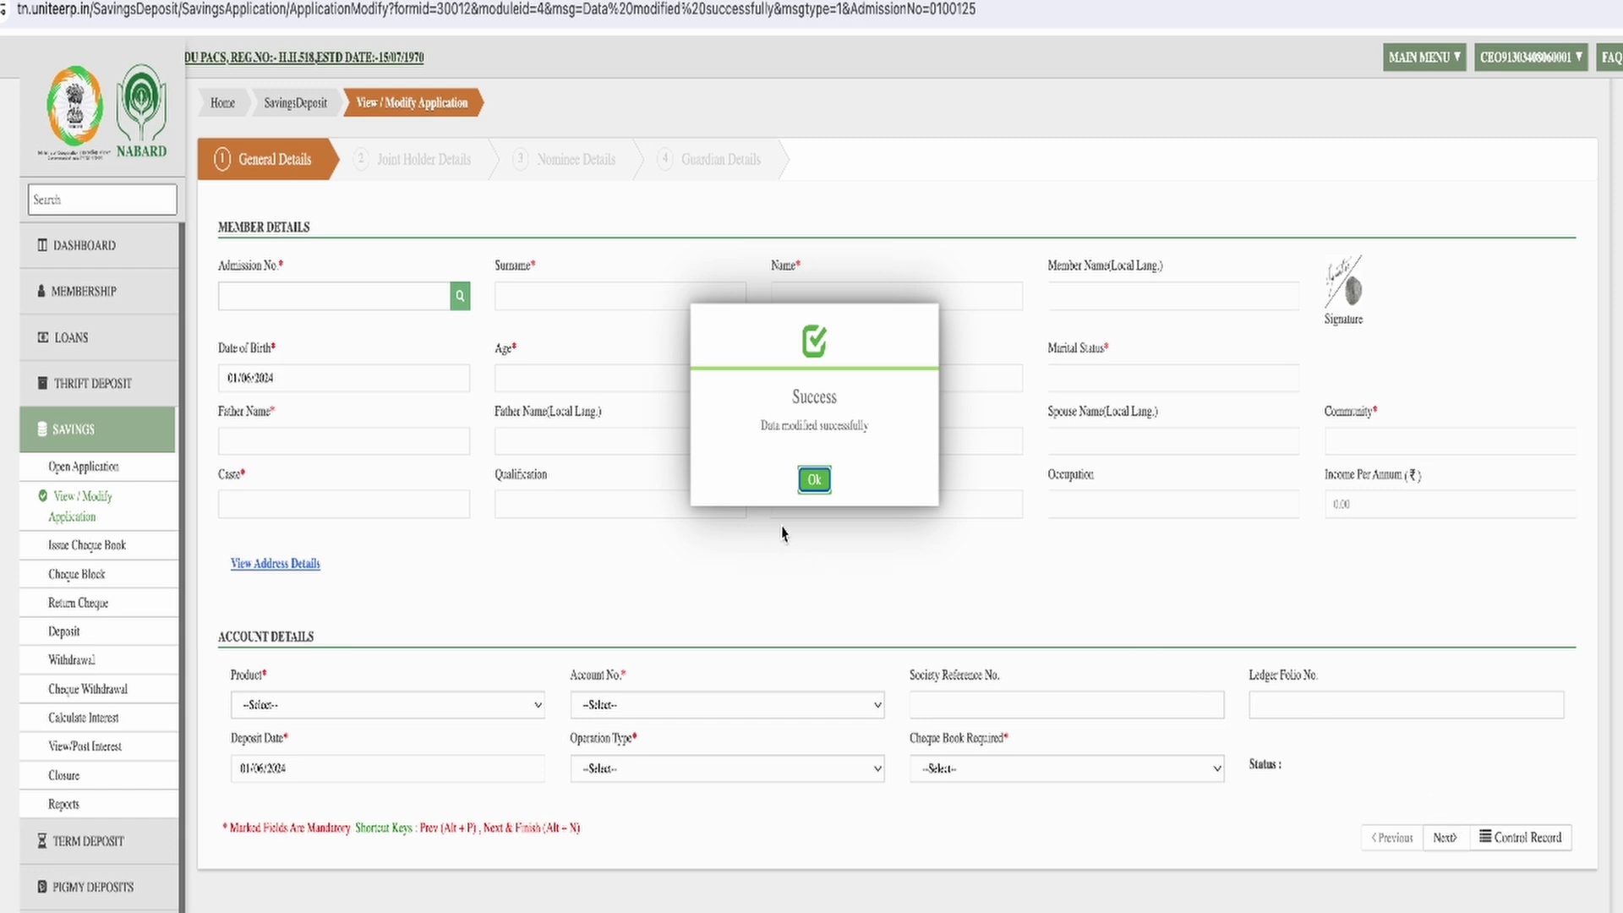
{"action": "left_click", "coordinate": [814, 480]}
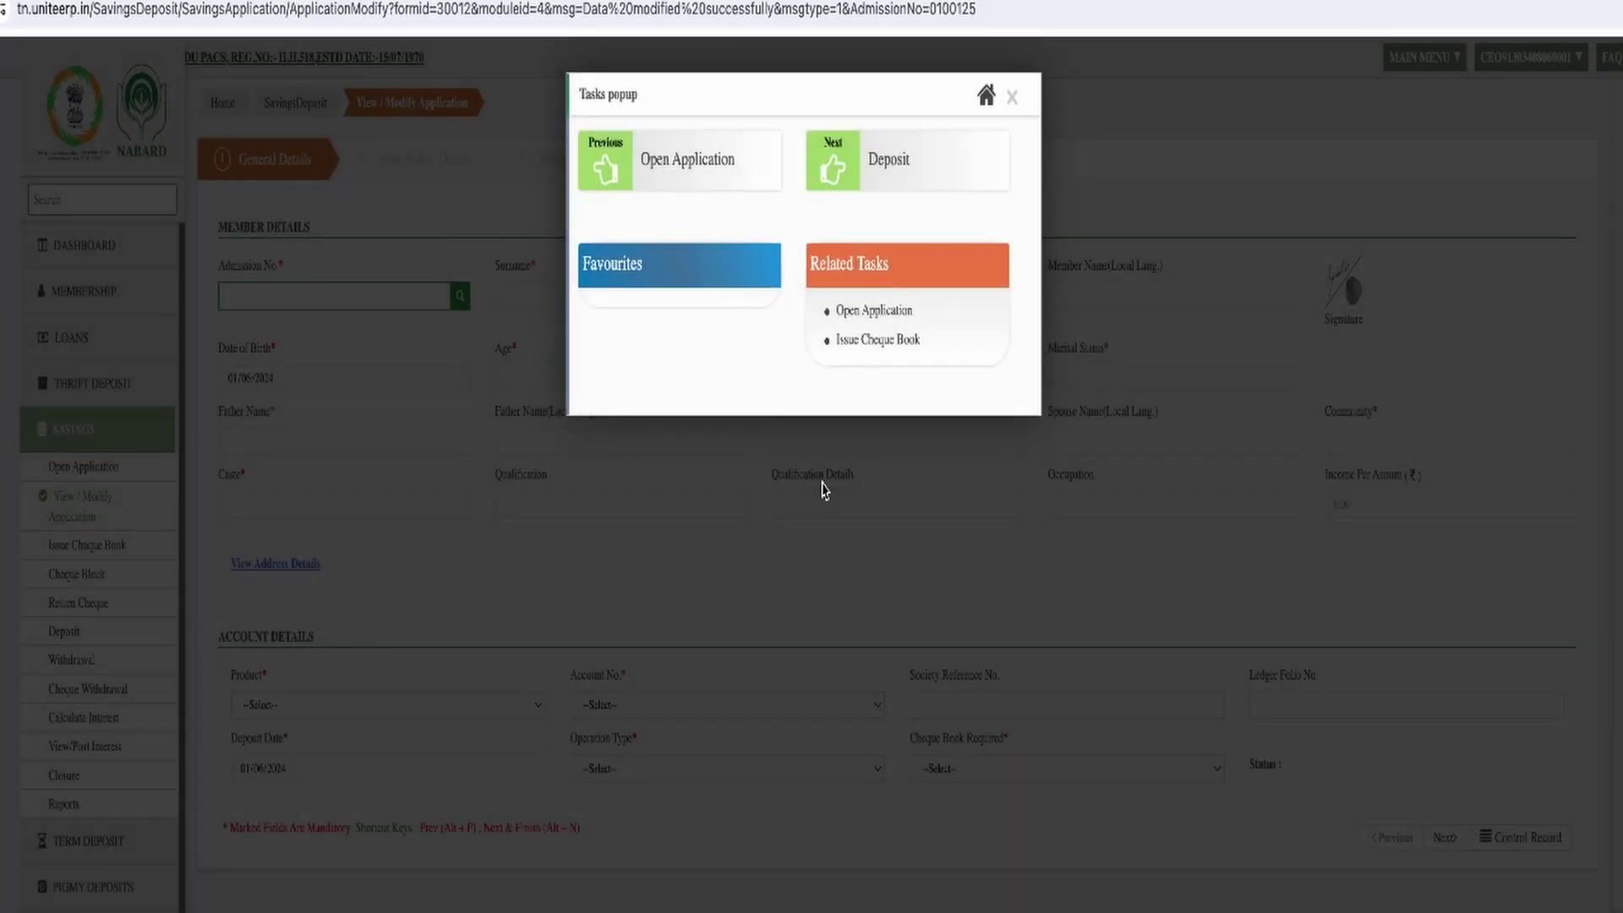
{"action": "left_click", "coordinate": [1012, 98]}
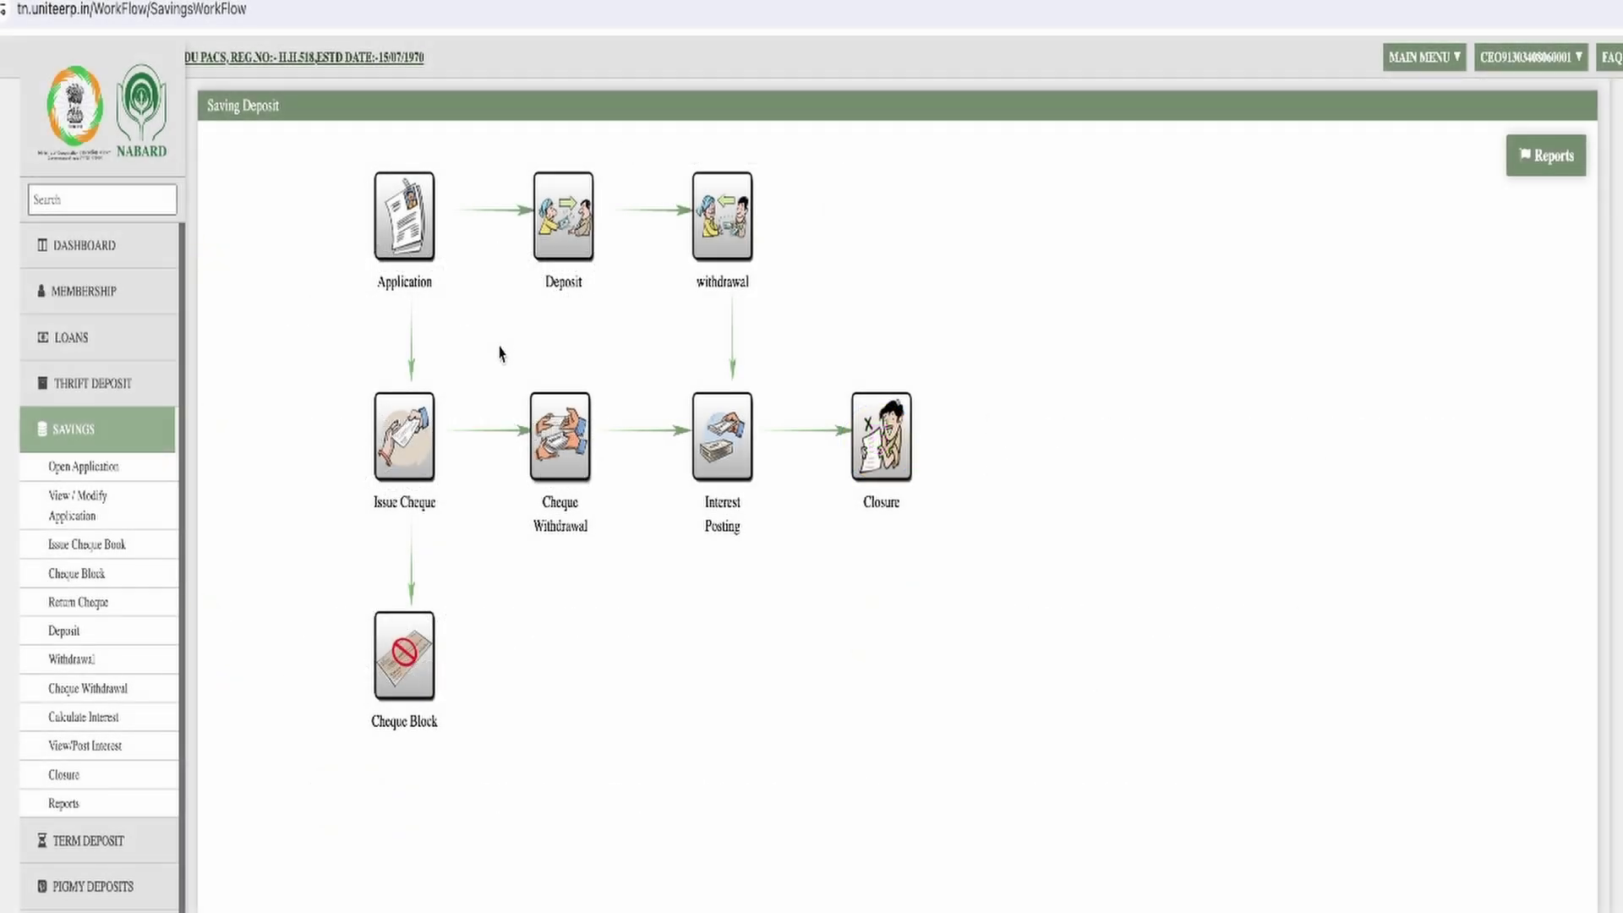
Start a savings deposit transaction and load the member by entering the member's admission number.
{"action": "left_click", "coordinate": [563, 258]}
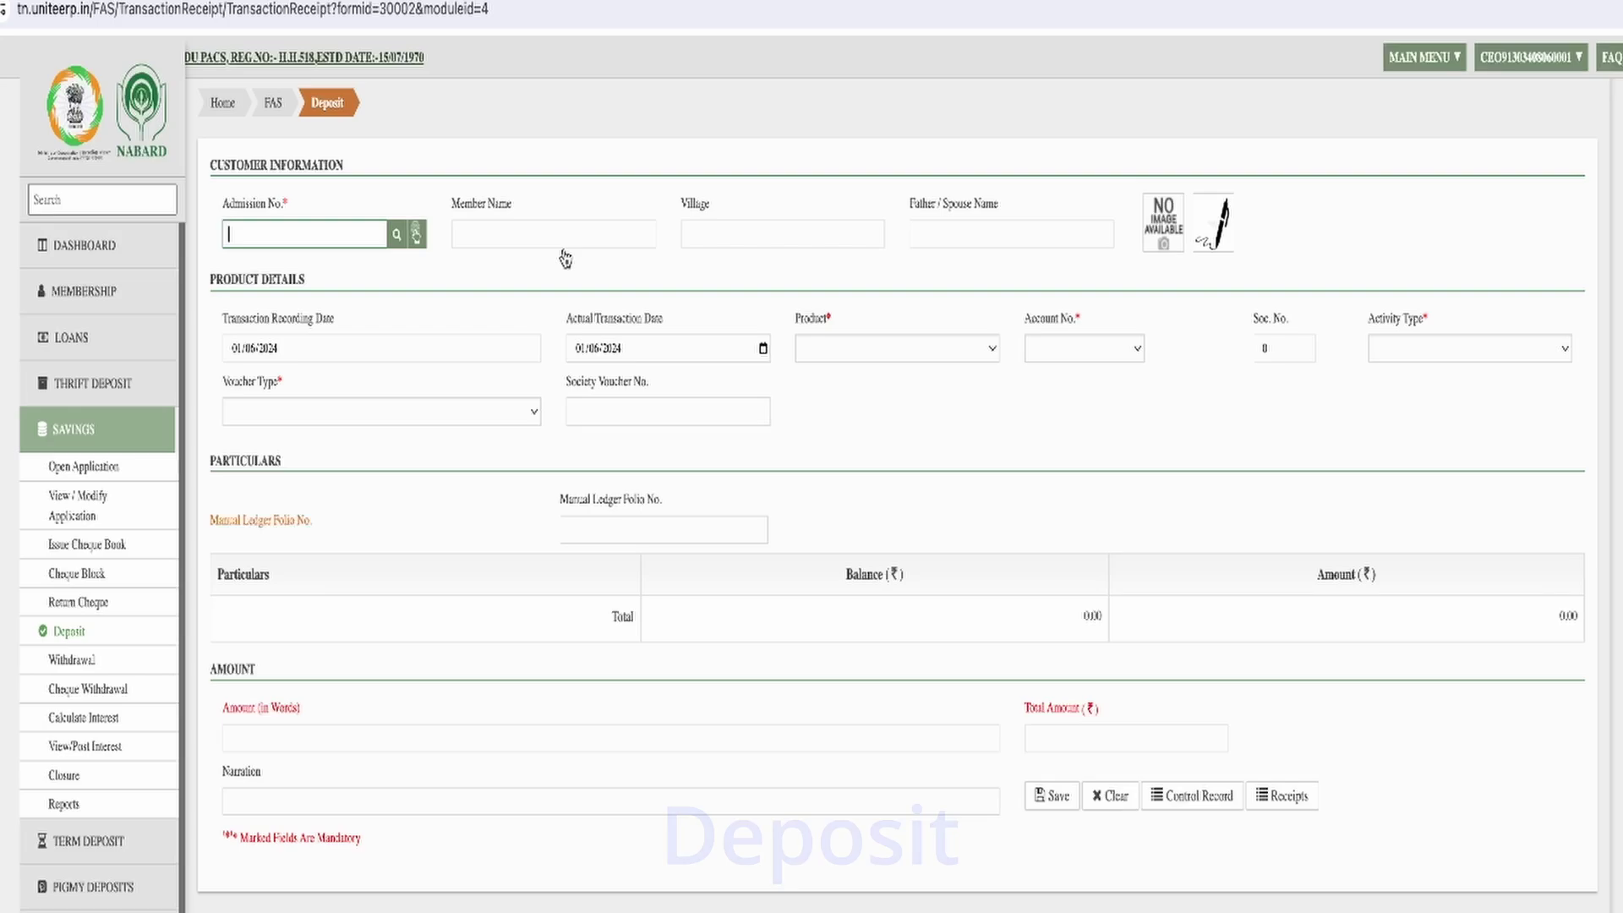
{"action": "left_click", "coordinate": [355, 239]}
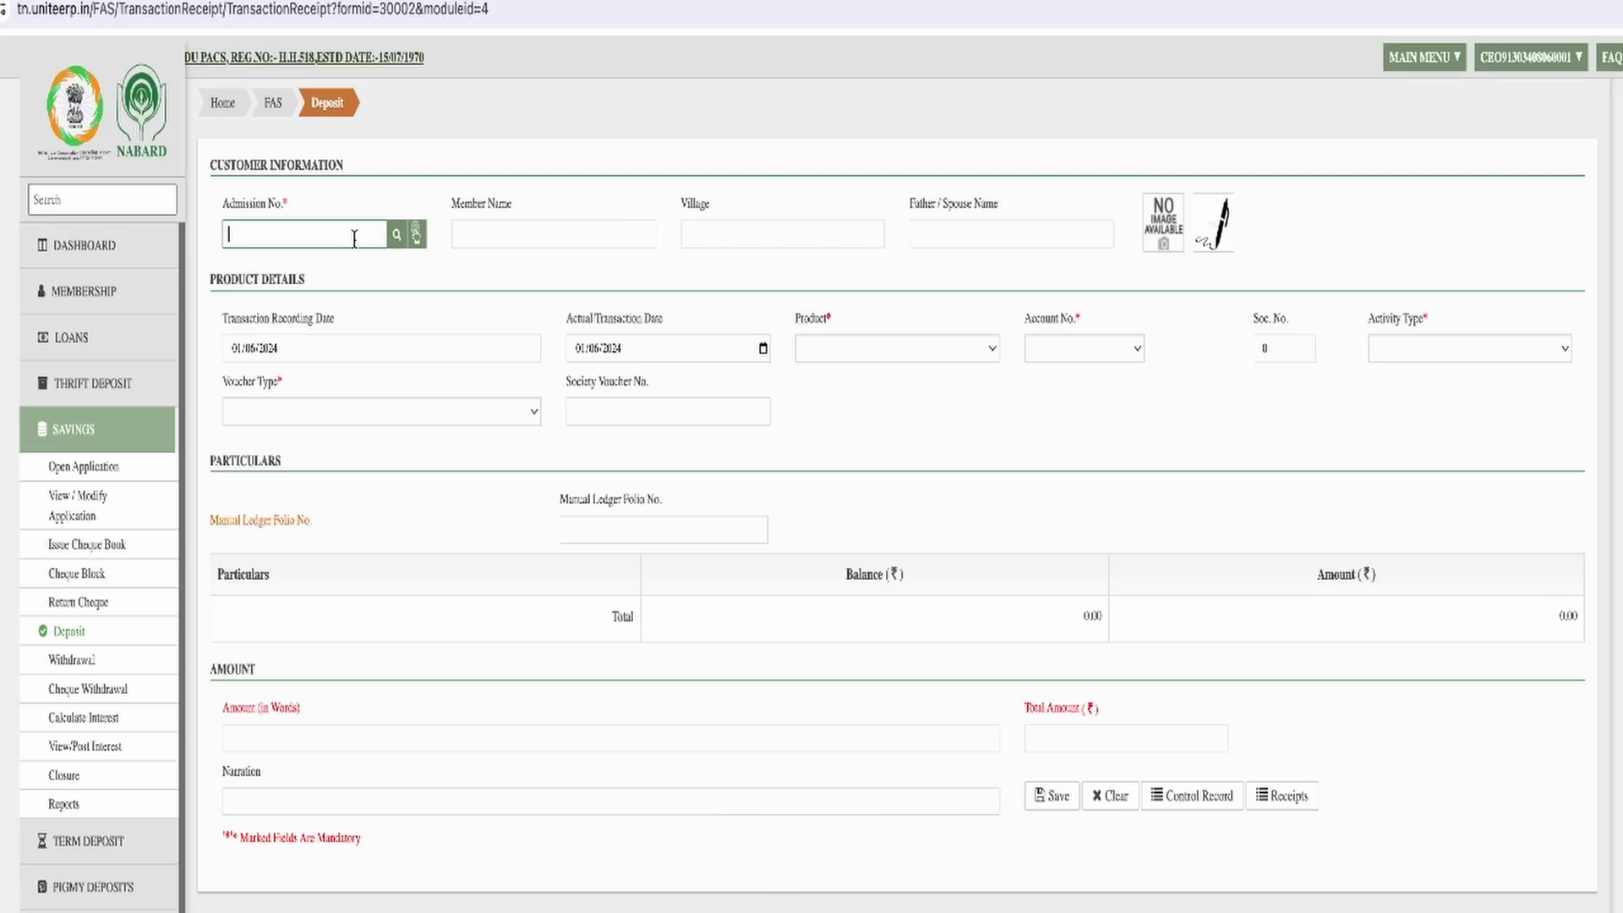
{"action": "type", "text": "0100125"}
{"action": "key", "text": "Tab"}
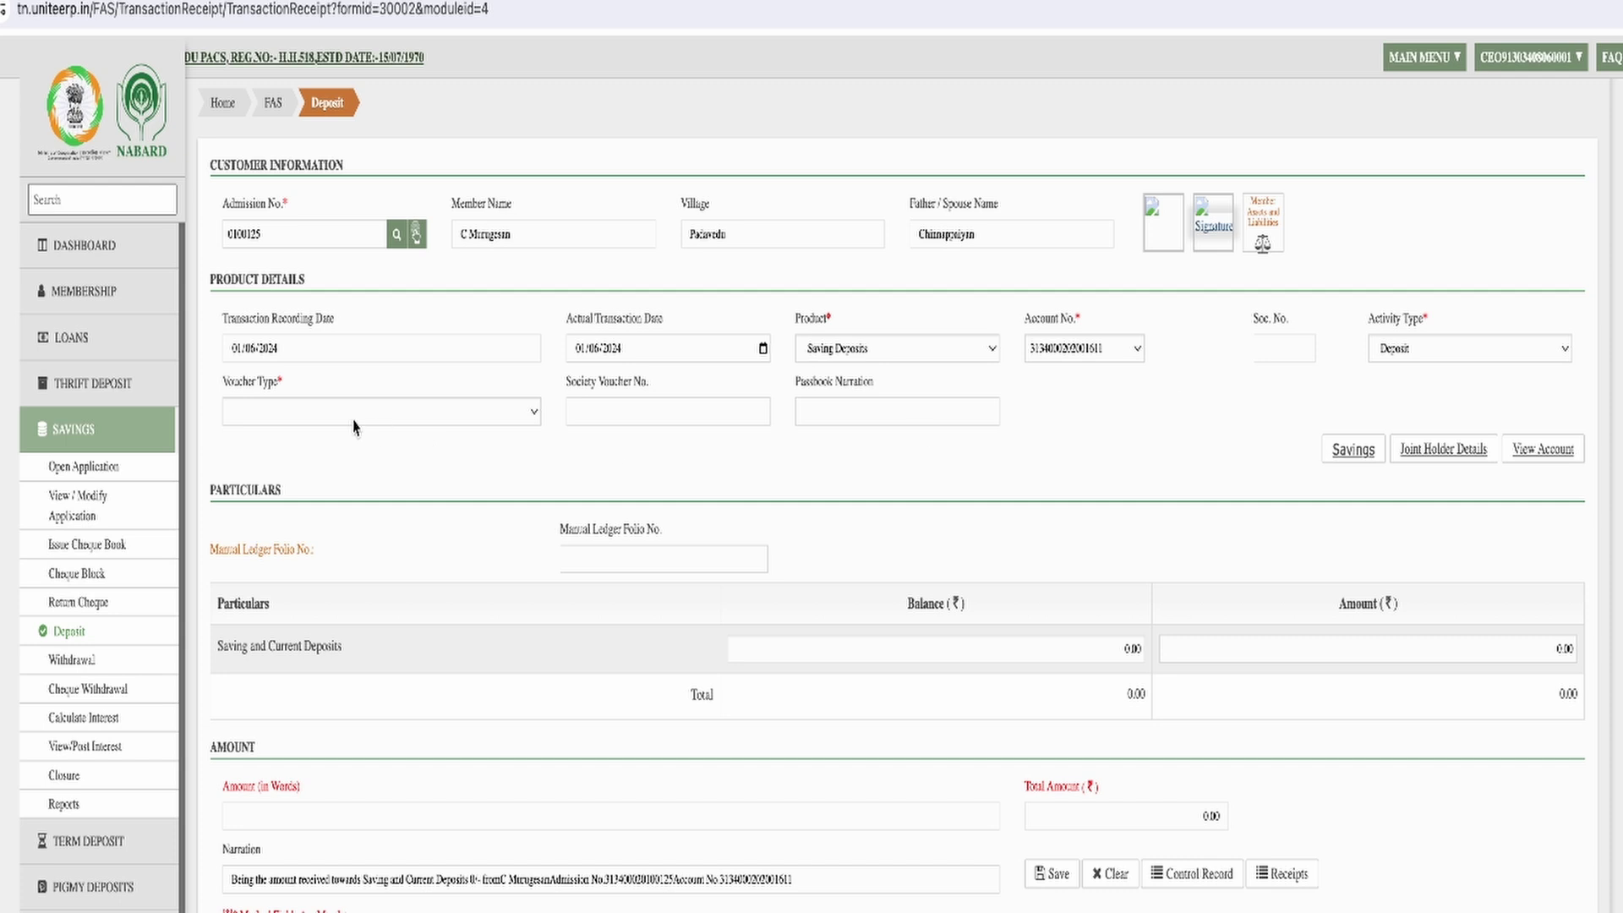
Set the deposit's voucher type to Cash and the Saving and Current Deposits amount to 1000 rupees.
{"action": "left_click", "coordinate": [319, 420]}
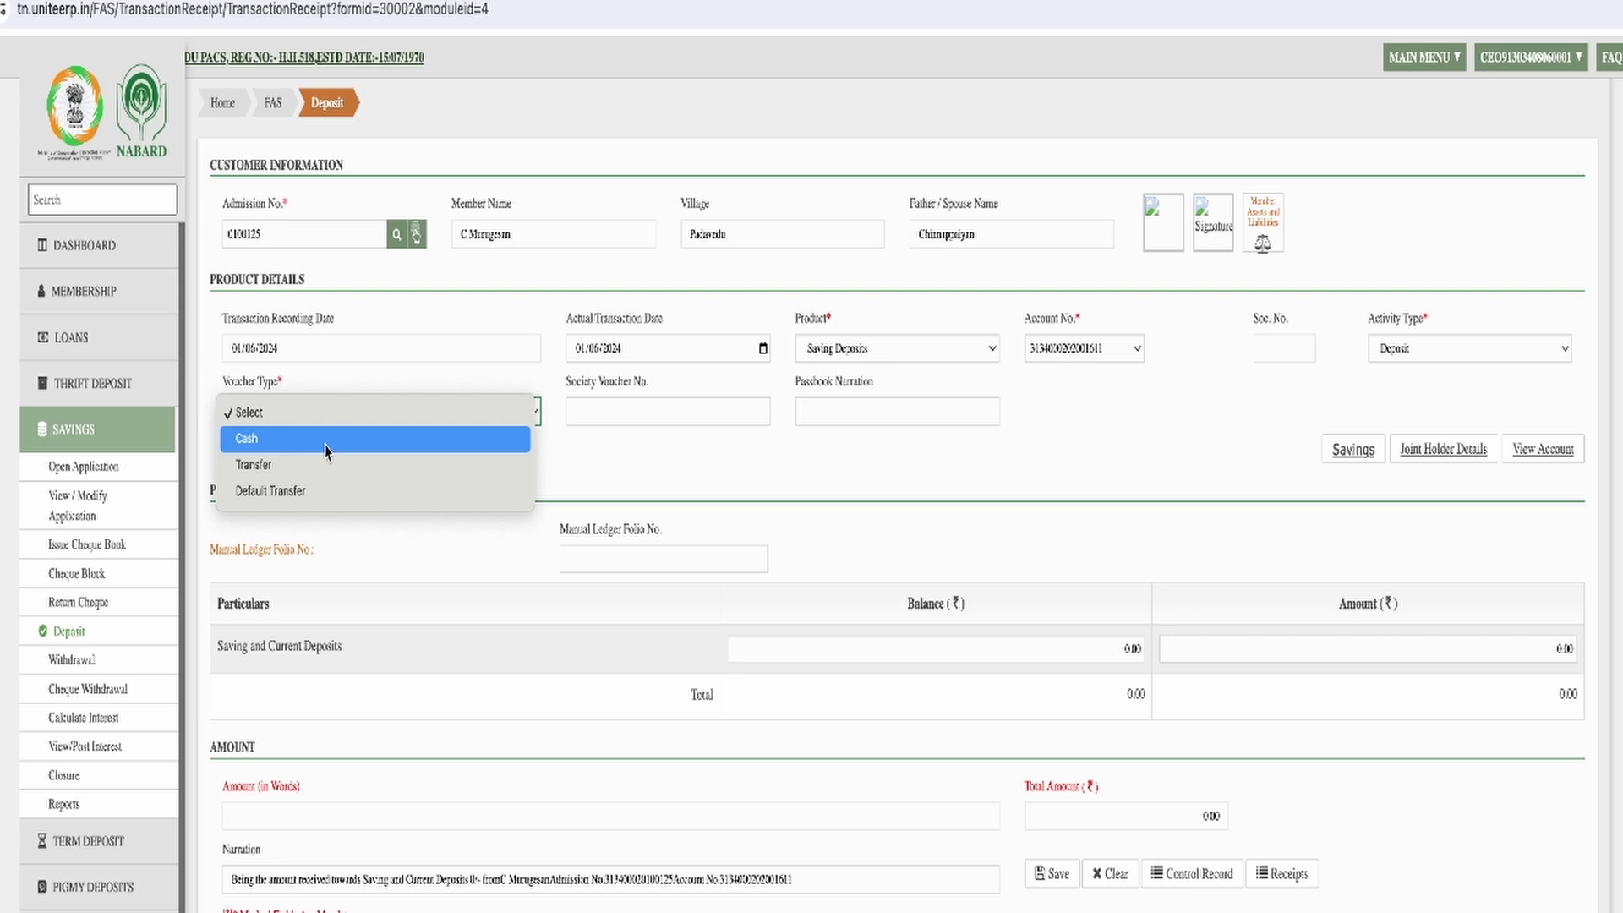
{"action": "left_click", "coordinate": [329, 446]}
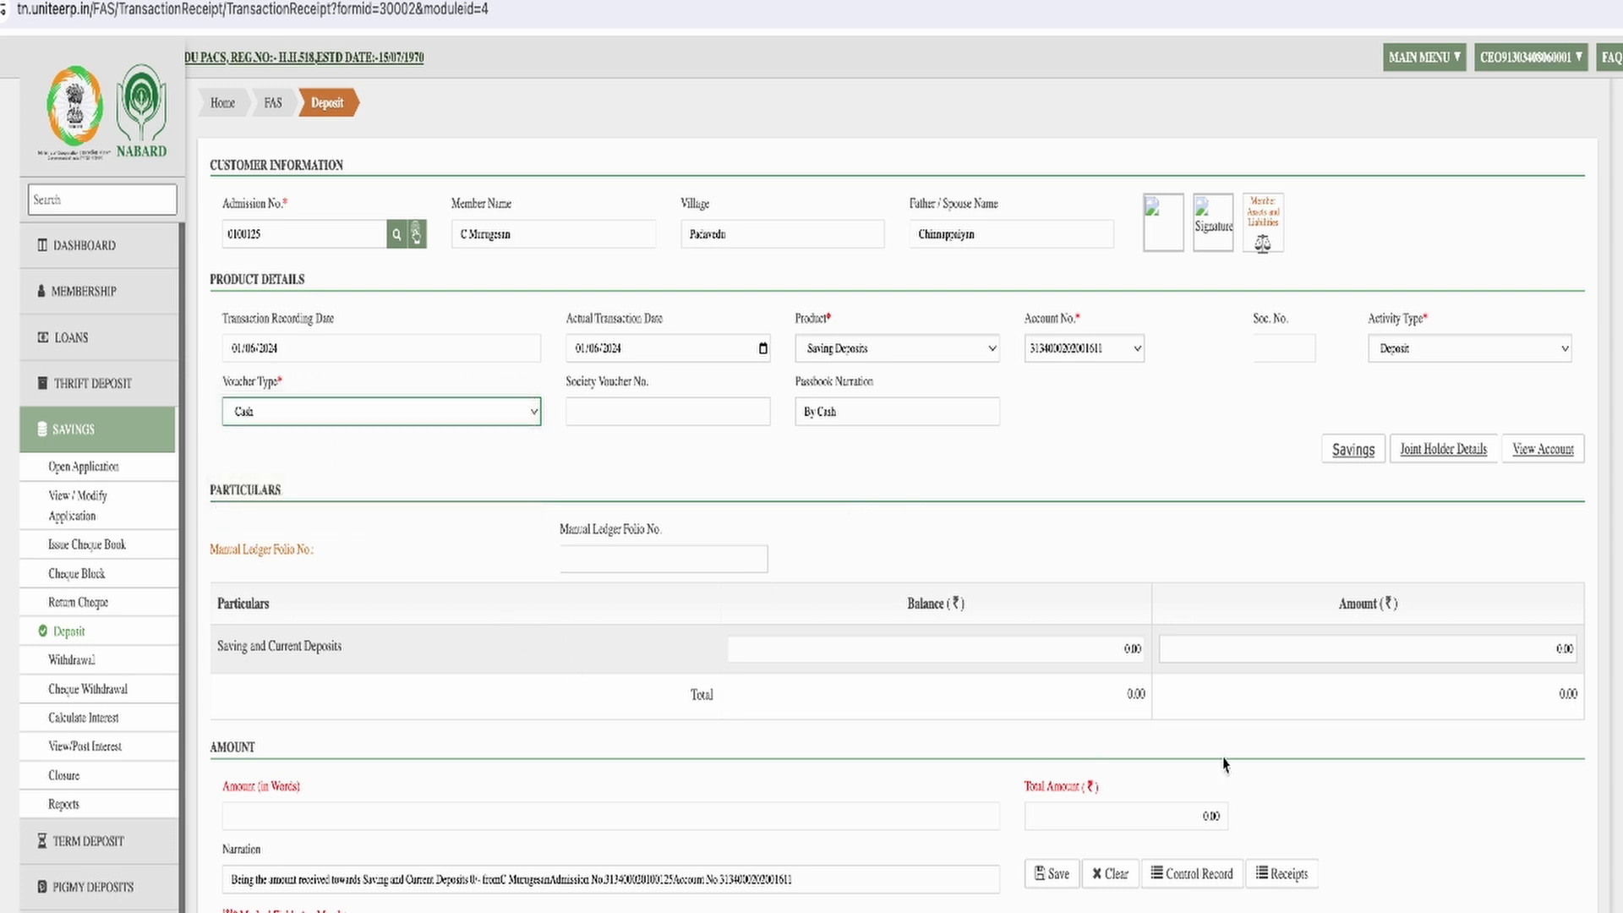
{"action": "left_click", "coordinate": [1540, 654]}
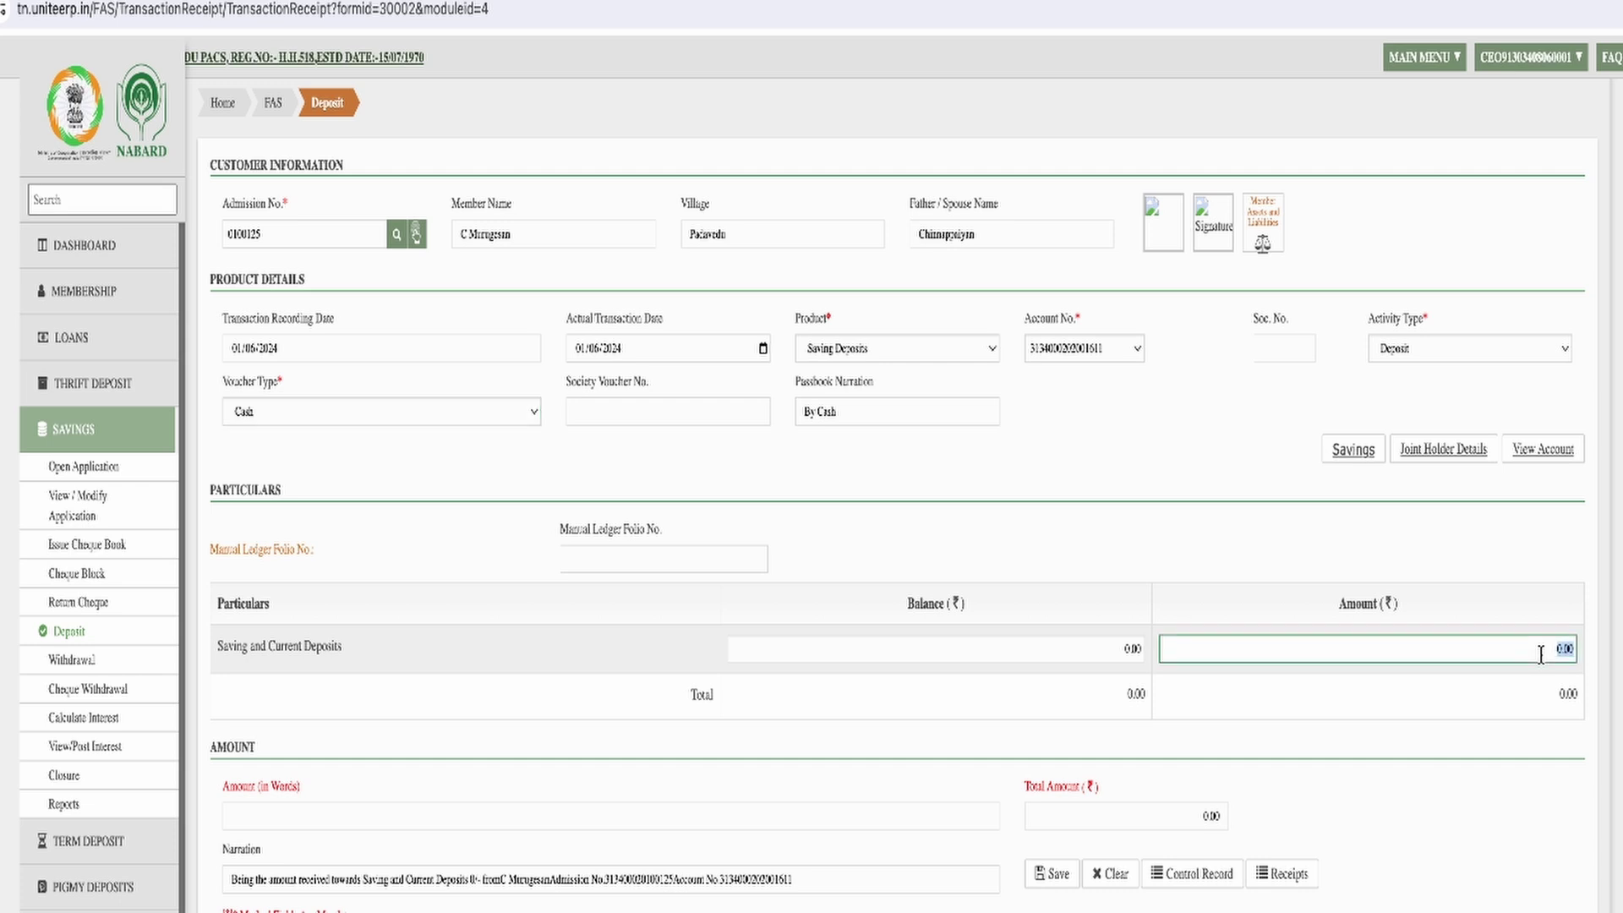
{"action": "type", "text": "1000"}
{"action": "key", "text": "Tab"}
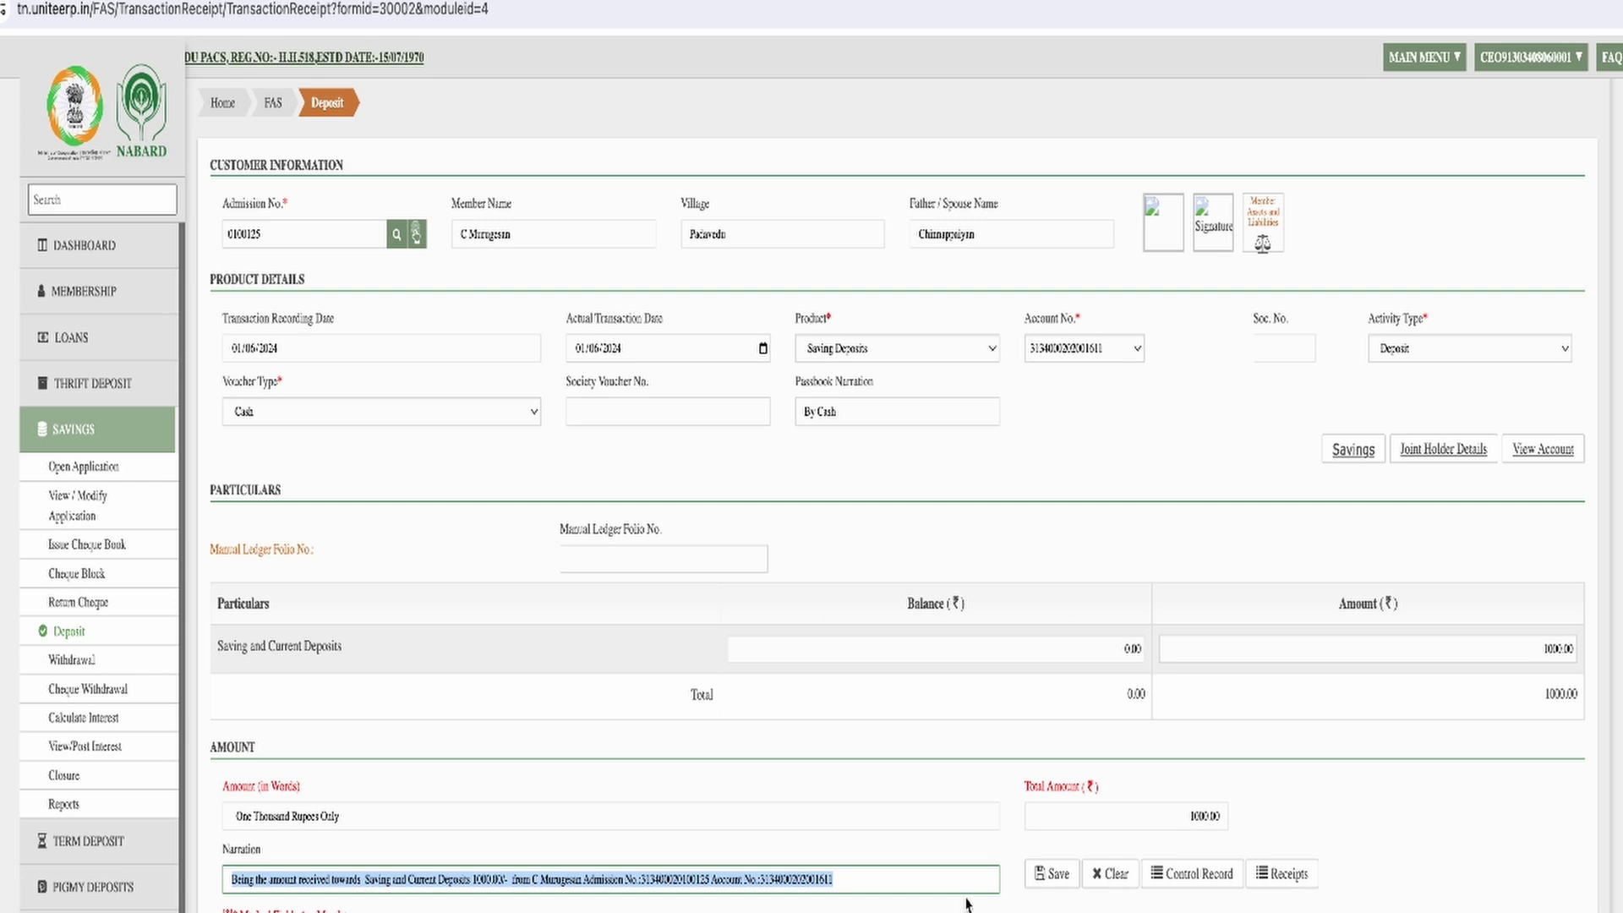
Save and confirm the deposit transaction, open its printable voucher, and close the printout.
{"action": "left_click", "coordinate": [1054, 880]}
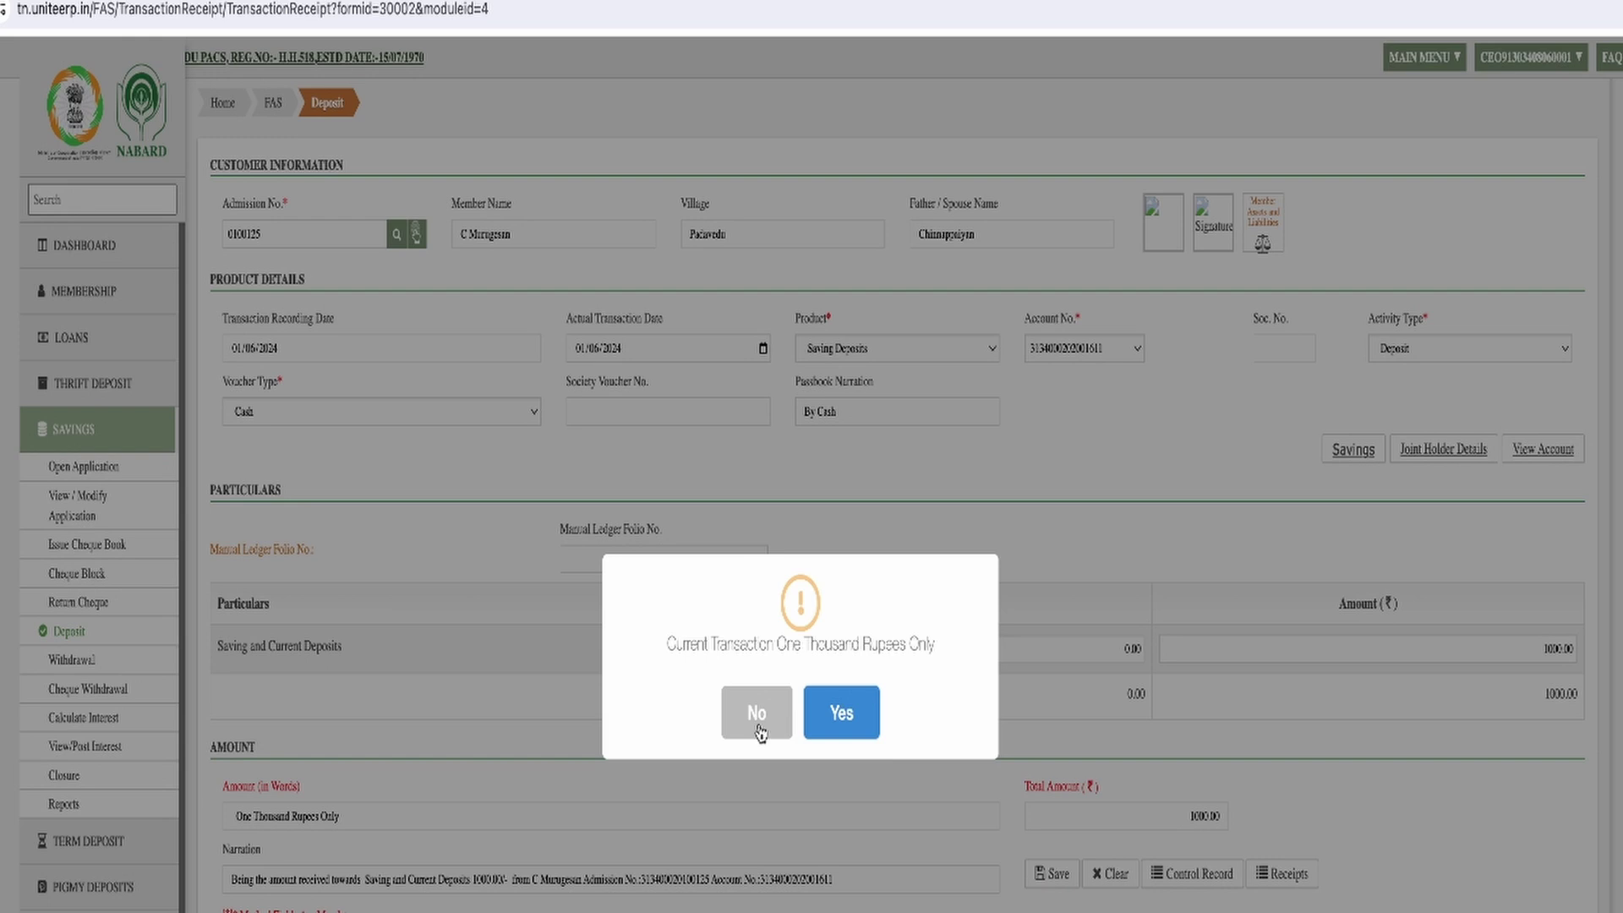
{"action": "left_click", "coordinate": [853, 714]}
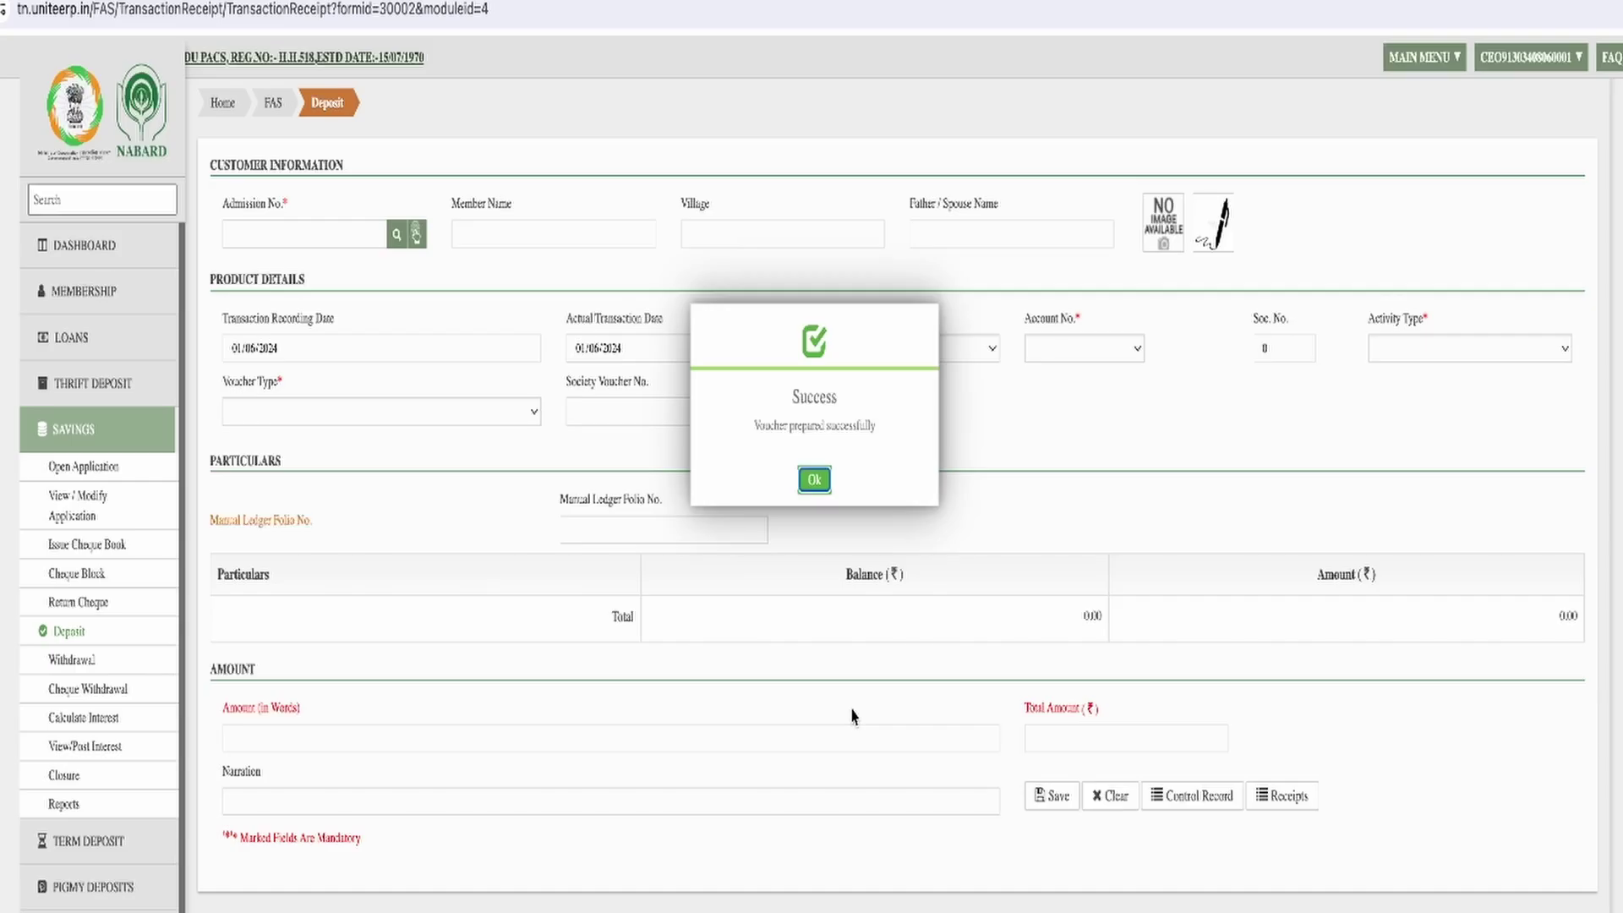
{"action": "left_click", "coordinate": [813, 481]}
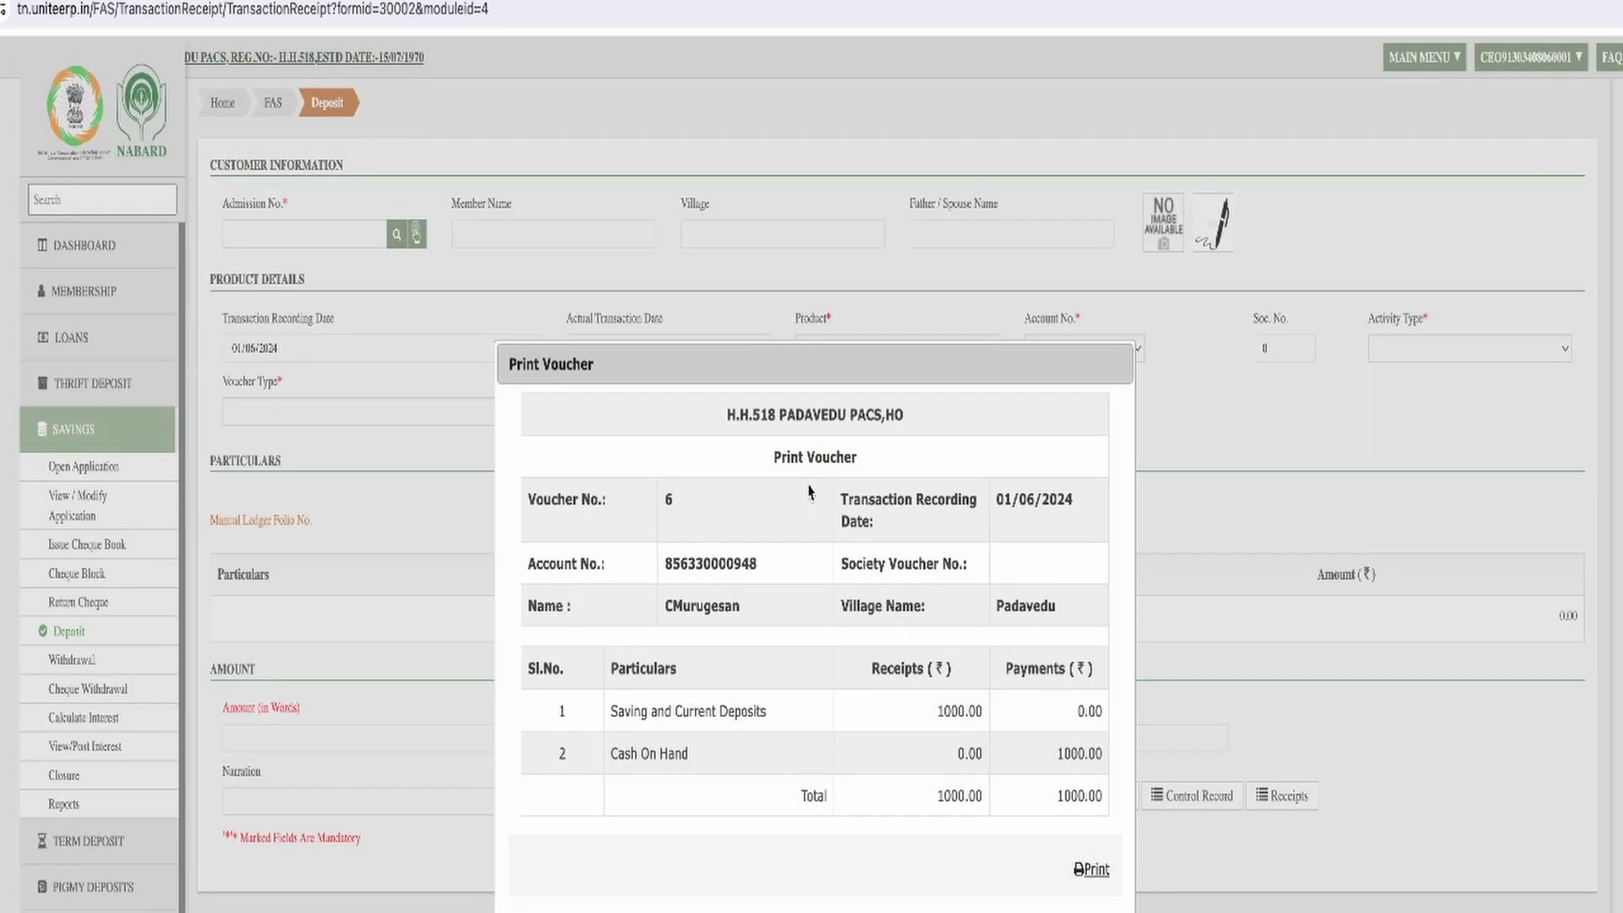
{"action": "left_click", "coordinate": [1092, 870]}
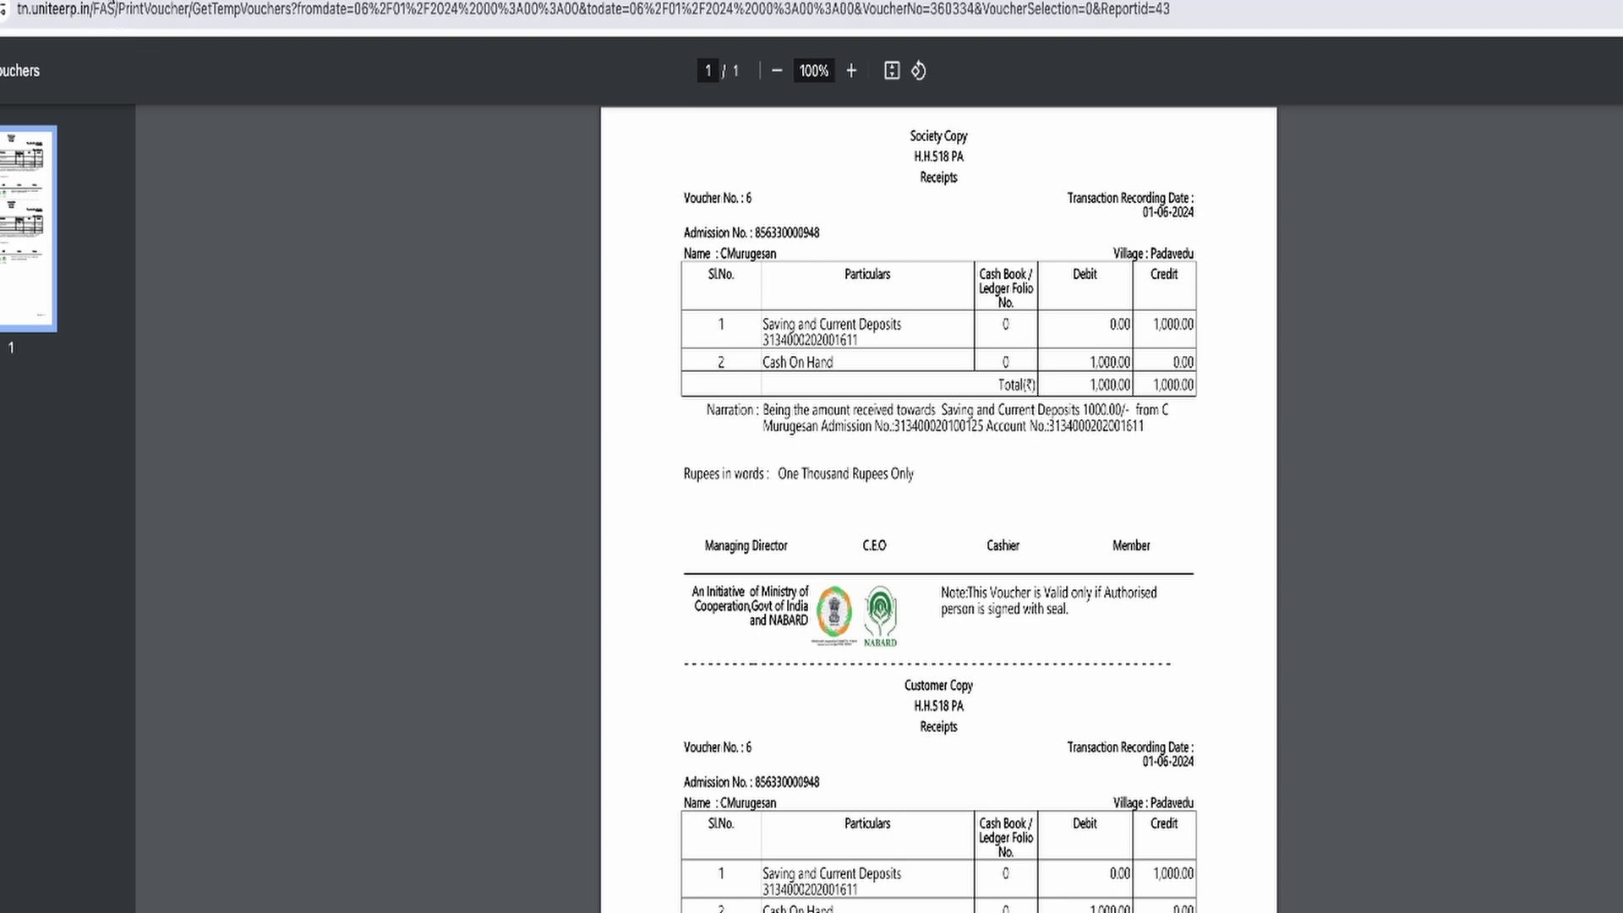
{"action": "key", "text": "ctrl+w"}
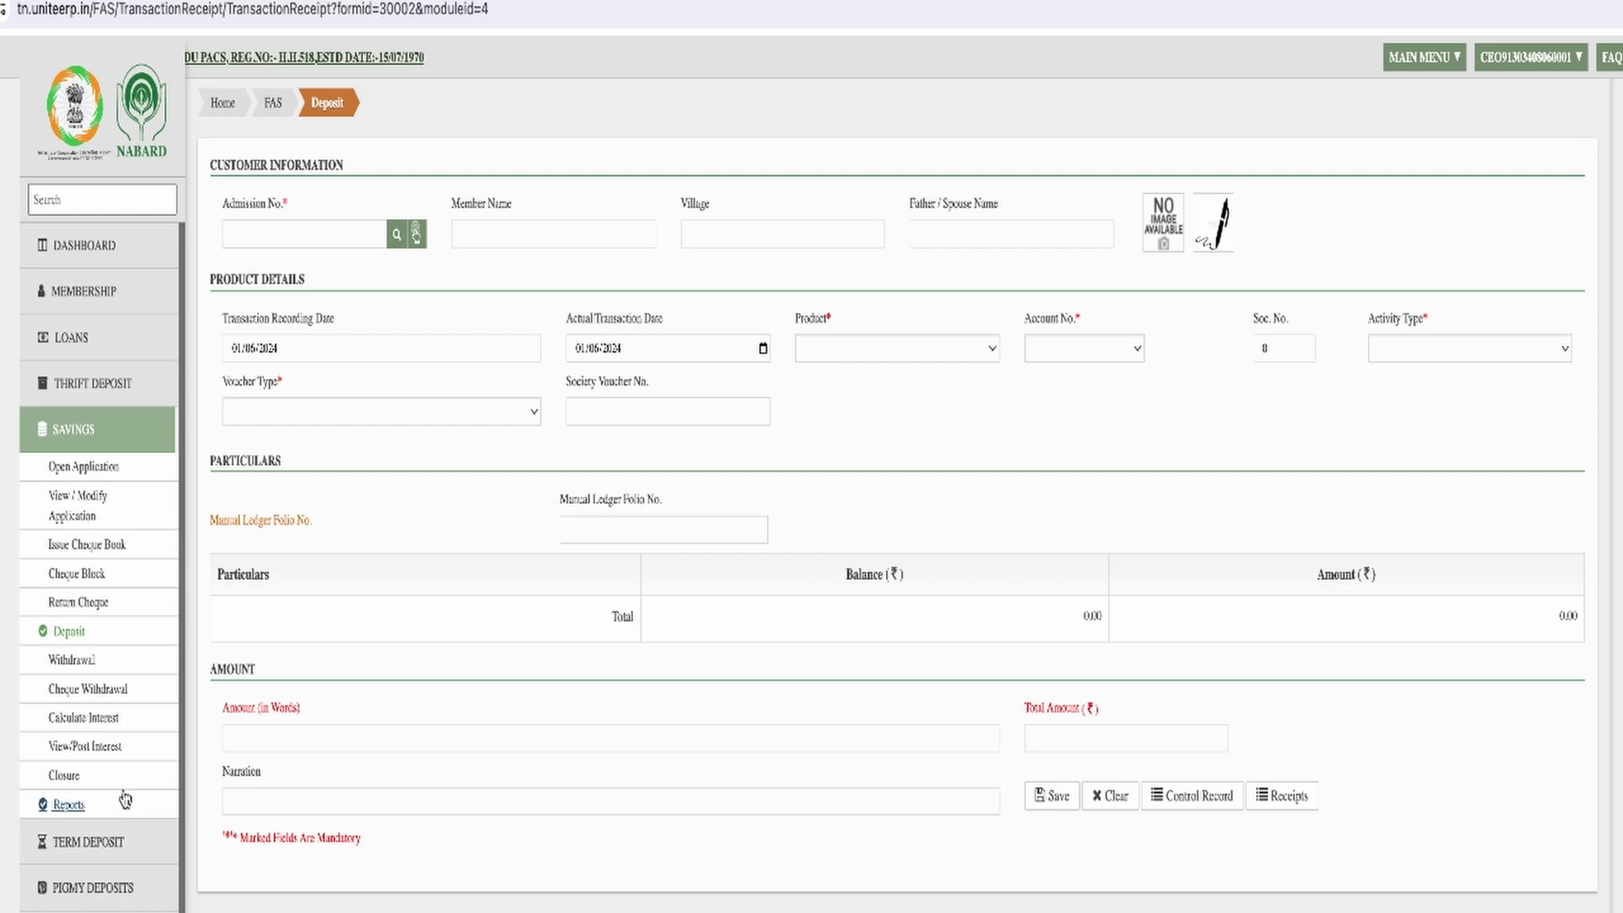
List the pending FAS vouchers in Pass Voucher for all modules, select the 1000 rupee deposit voucher and post it.
{"action": "scroll", "coordinate": [123, 801], "scroll_direction": "down", "scroll_amount": 1}
{"action": "scroll", "coordinate": [122, 801], "scroll_direction": "down", "scroll_amount": 4}
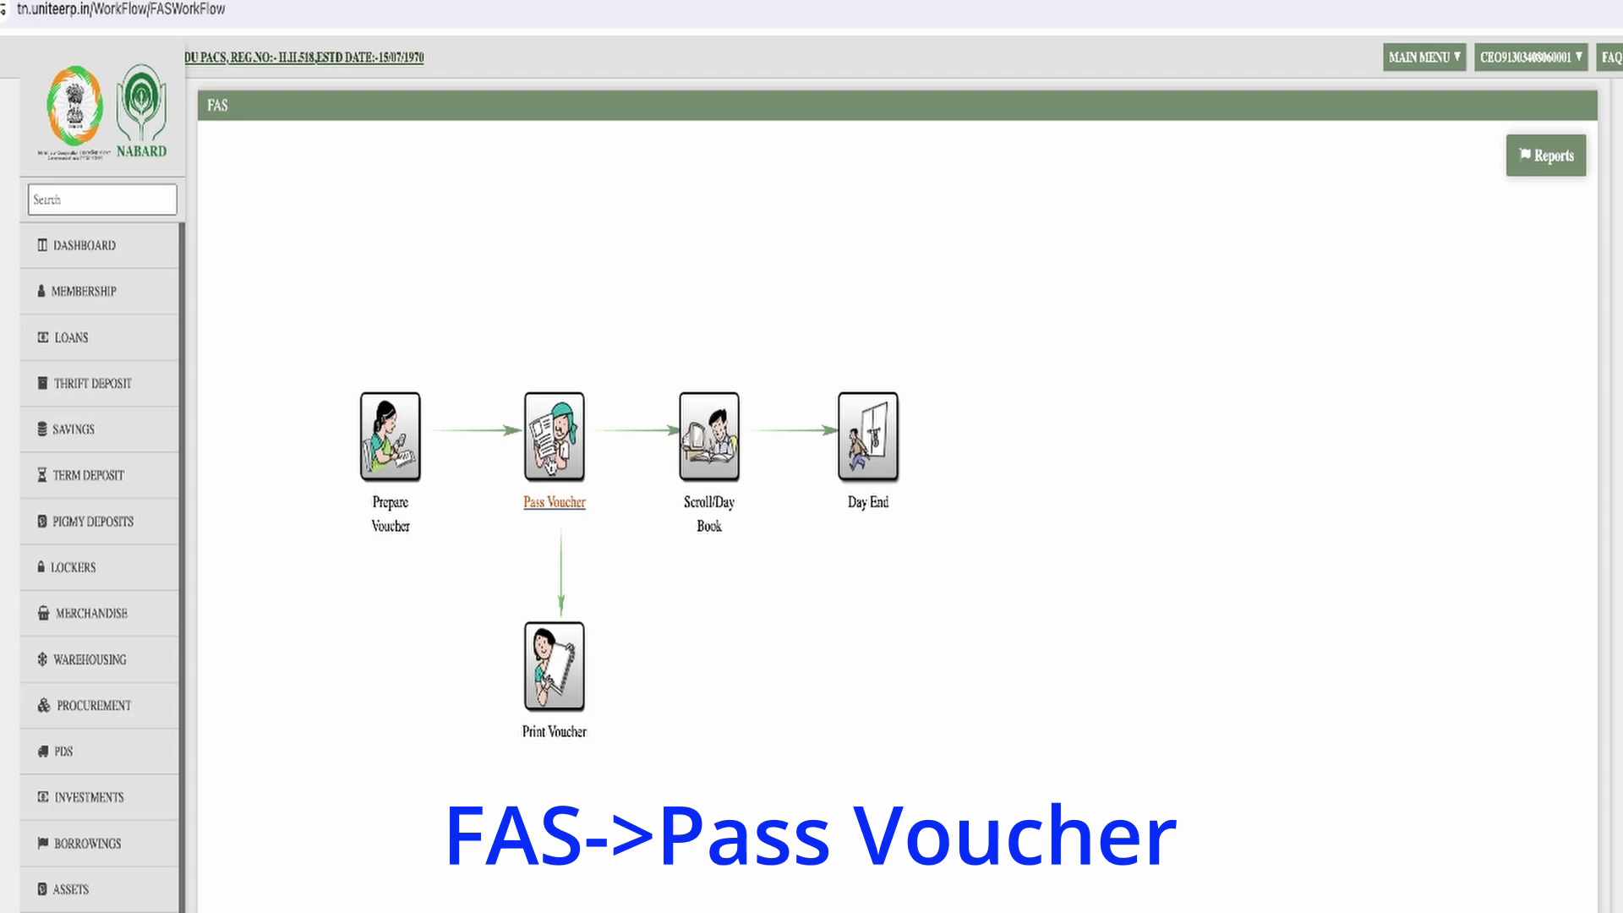
{"action": "left_click", "coordinate": [553, 463]}
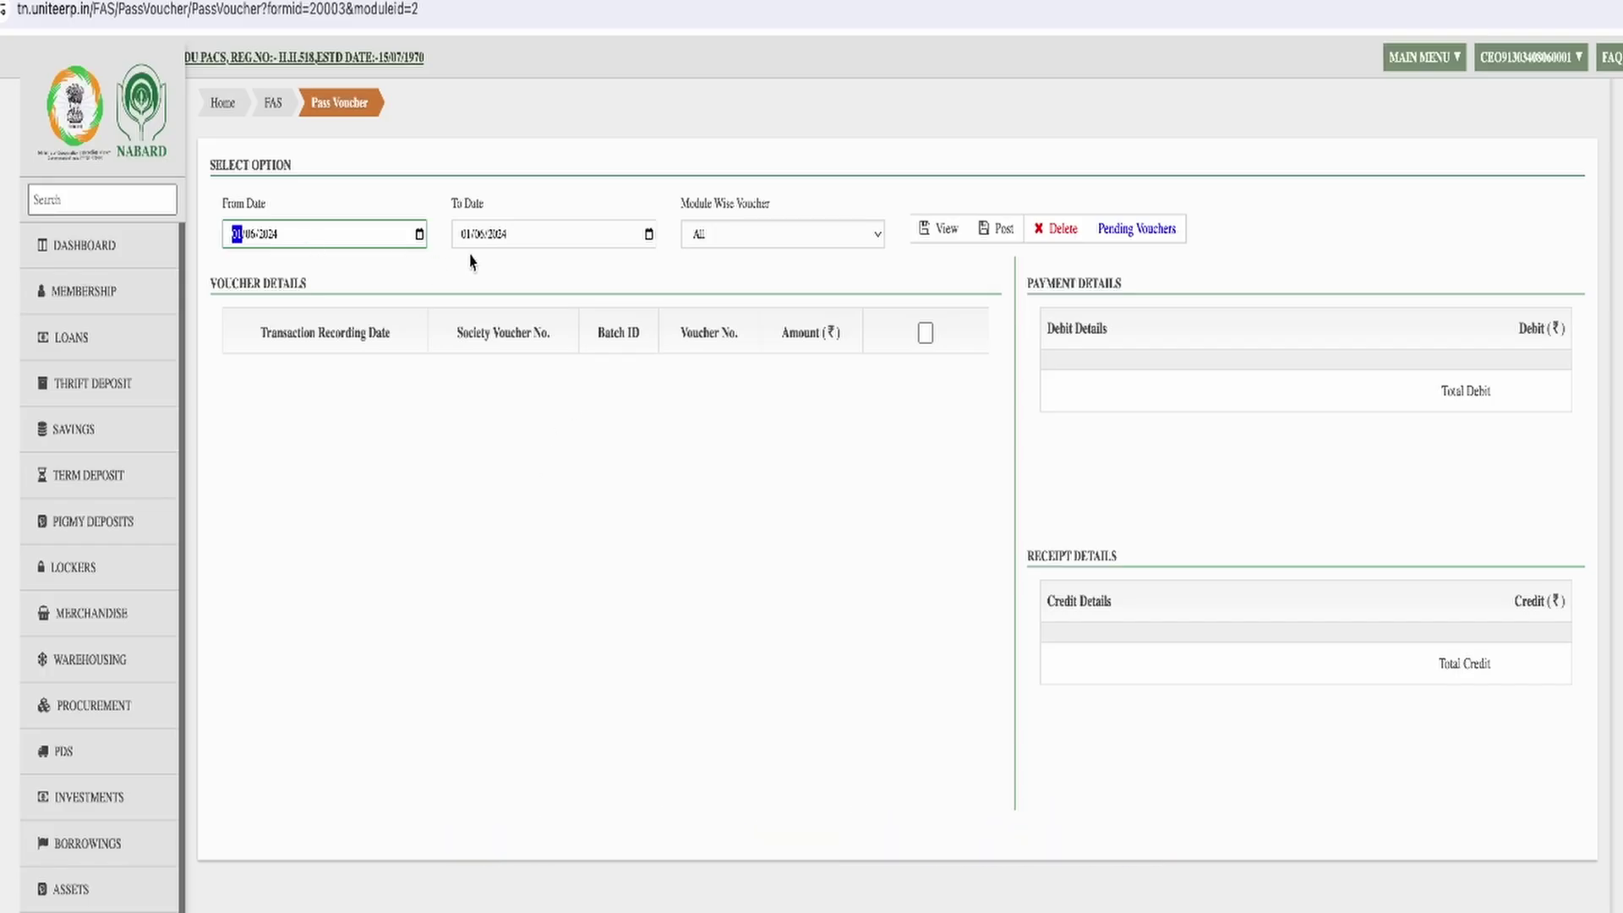
{"action": "left_click", "coordinate": [952, 241]}
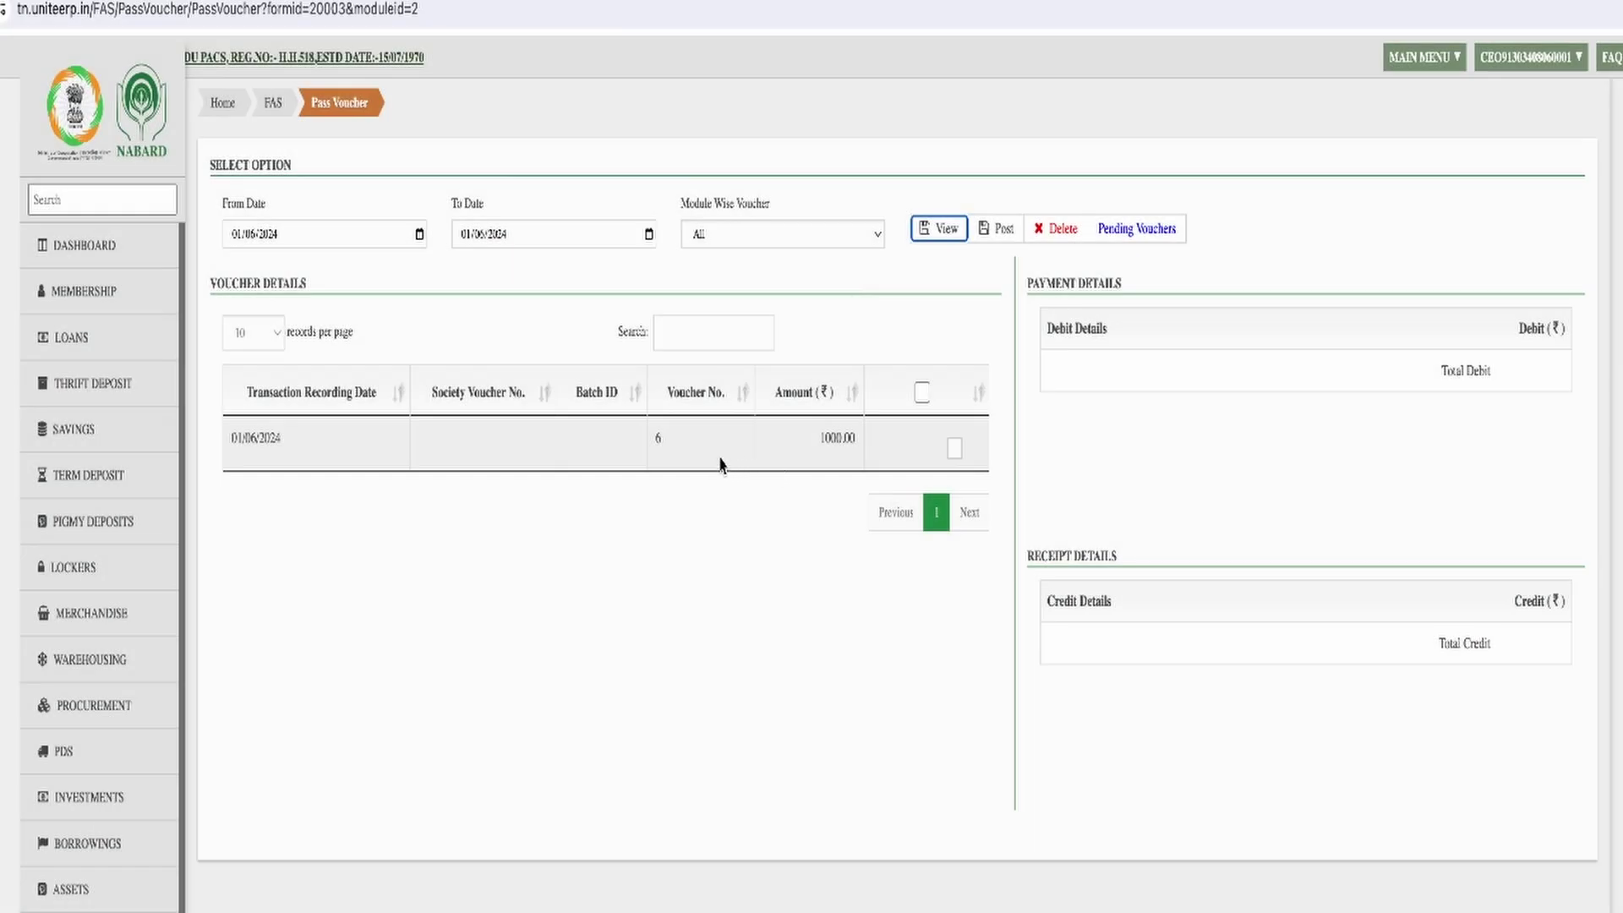
{"action": "left_click", "coordinate": [954, 449]}
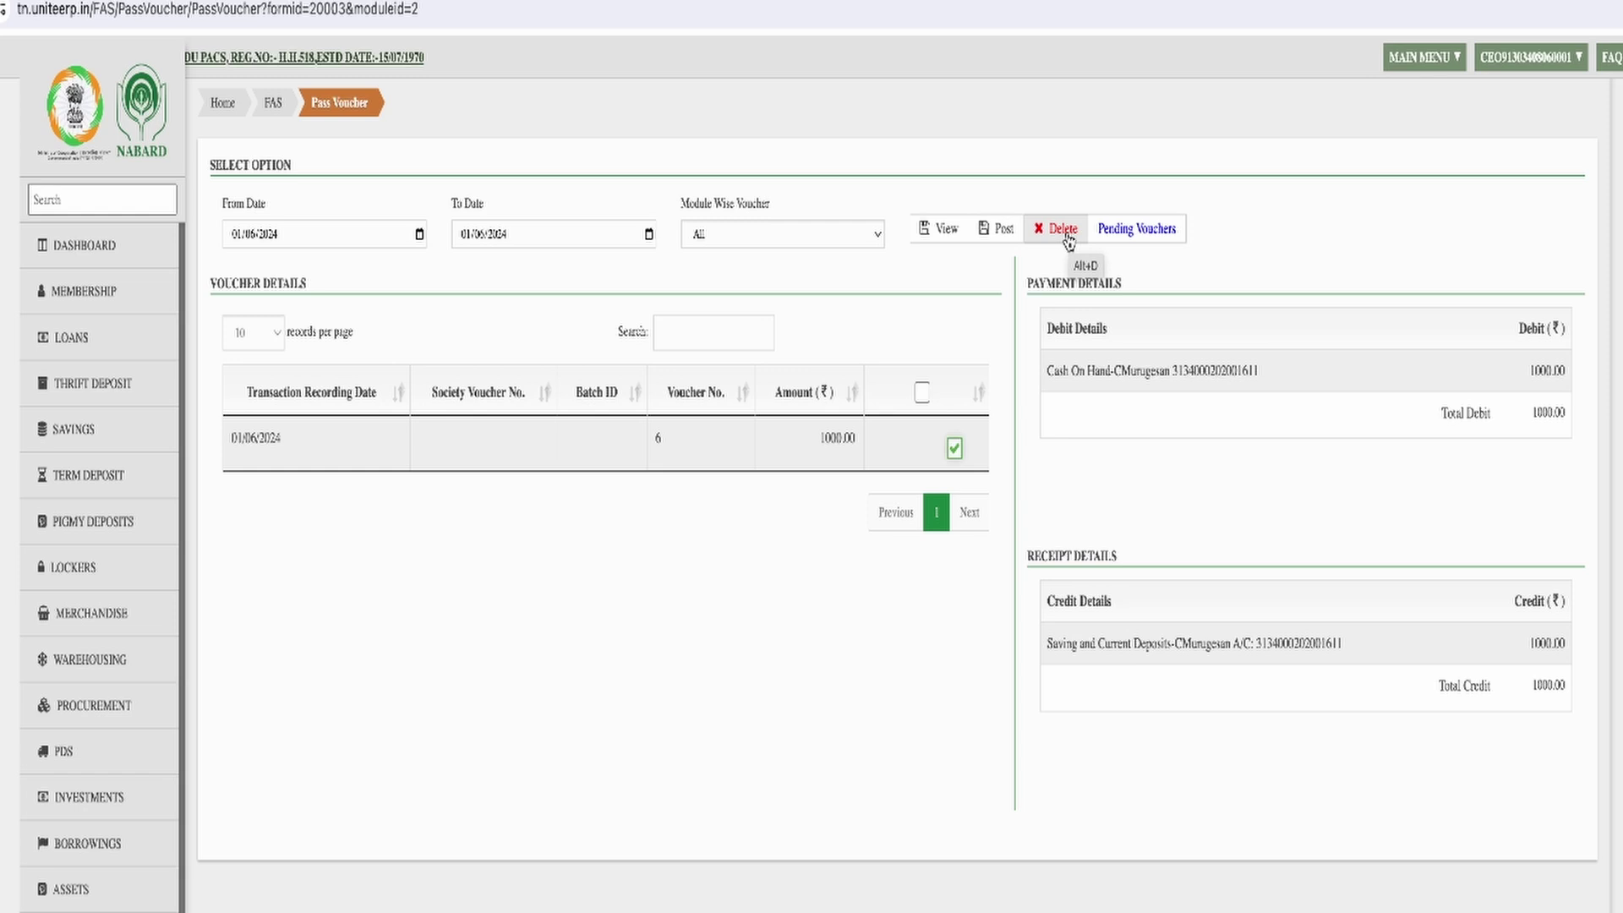
{"action": "left_click", "coordinate": [999, 241]}
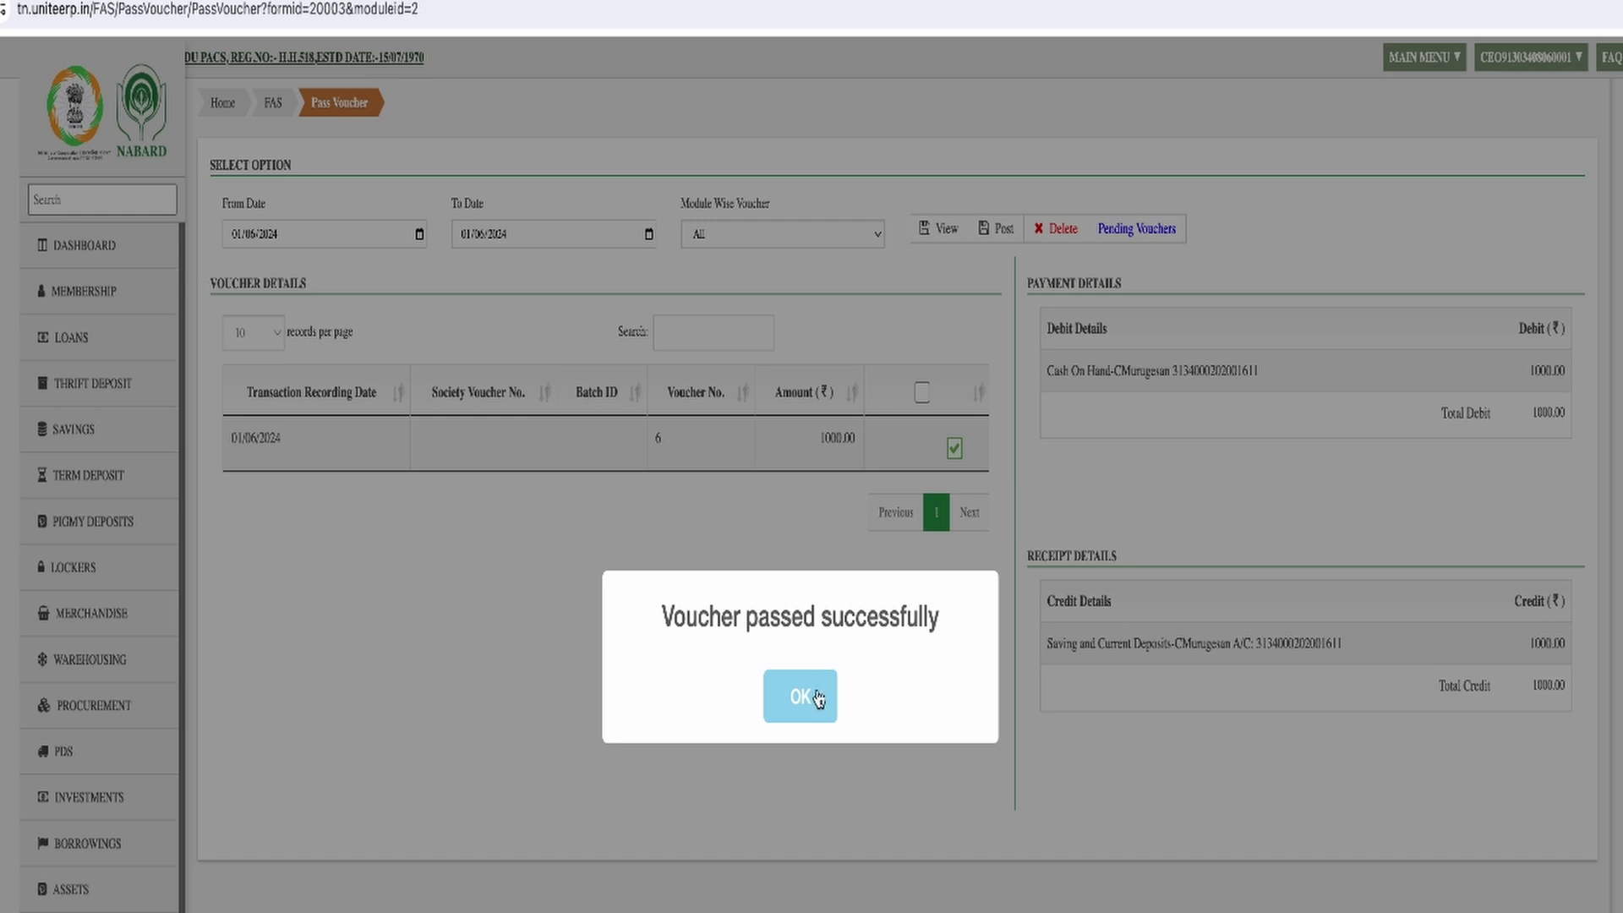
{"action": "left_click", "coordinate": [799, 697]}
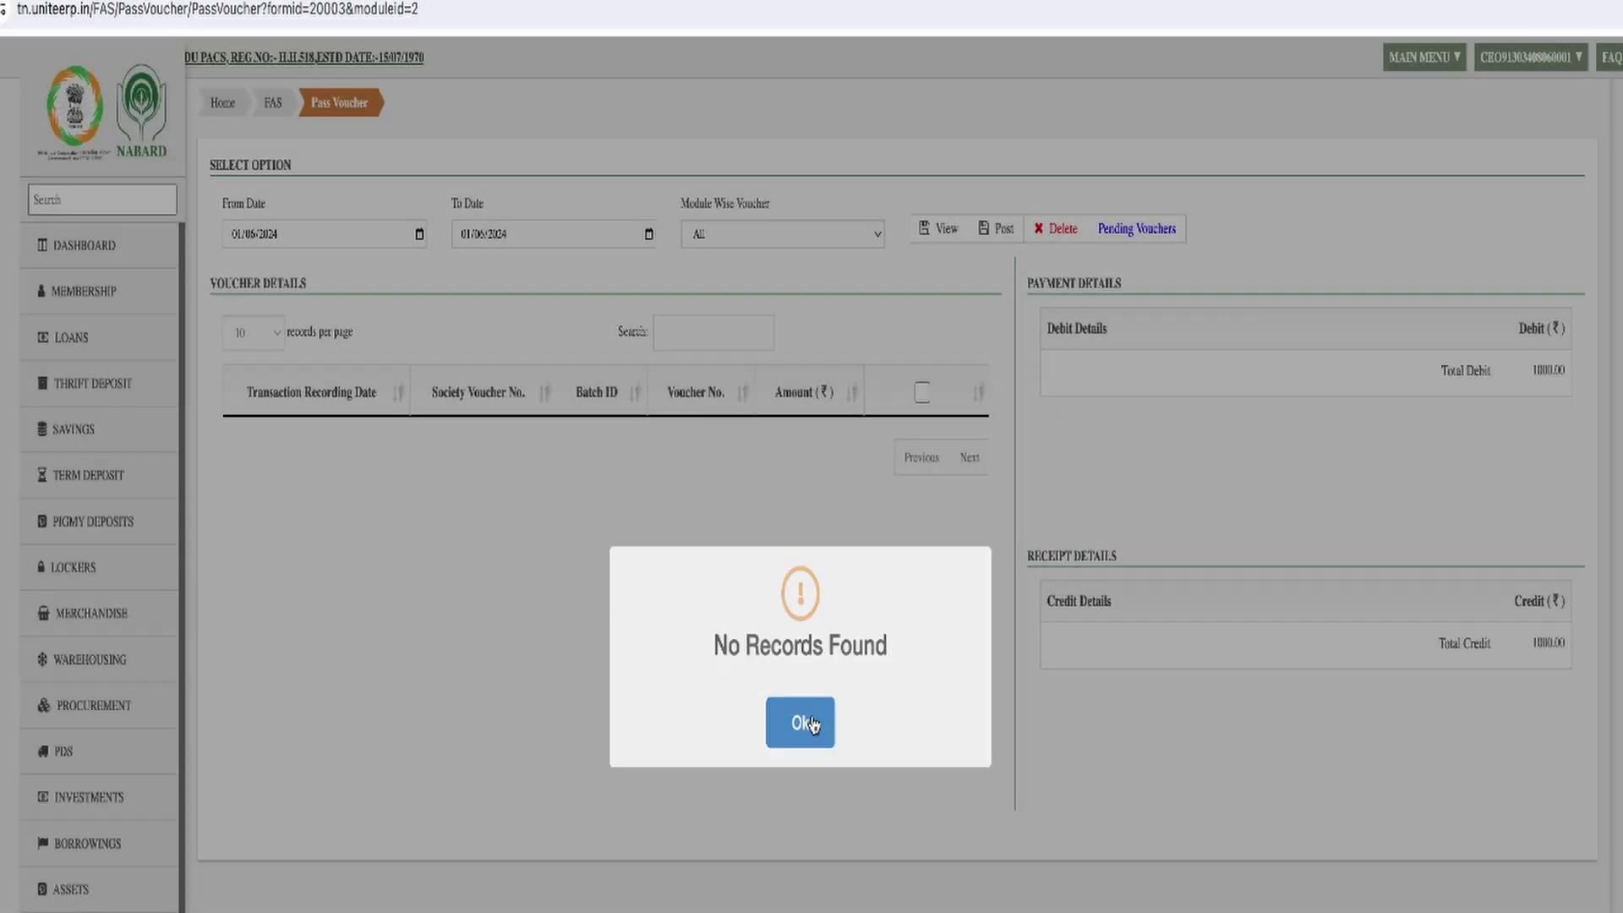
{"action": "left_click", "coordinate": [810, 722]}
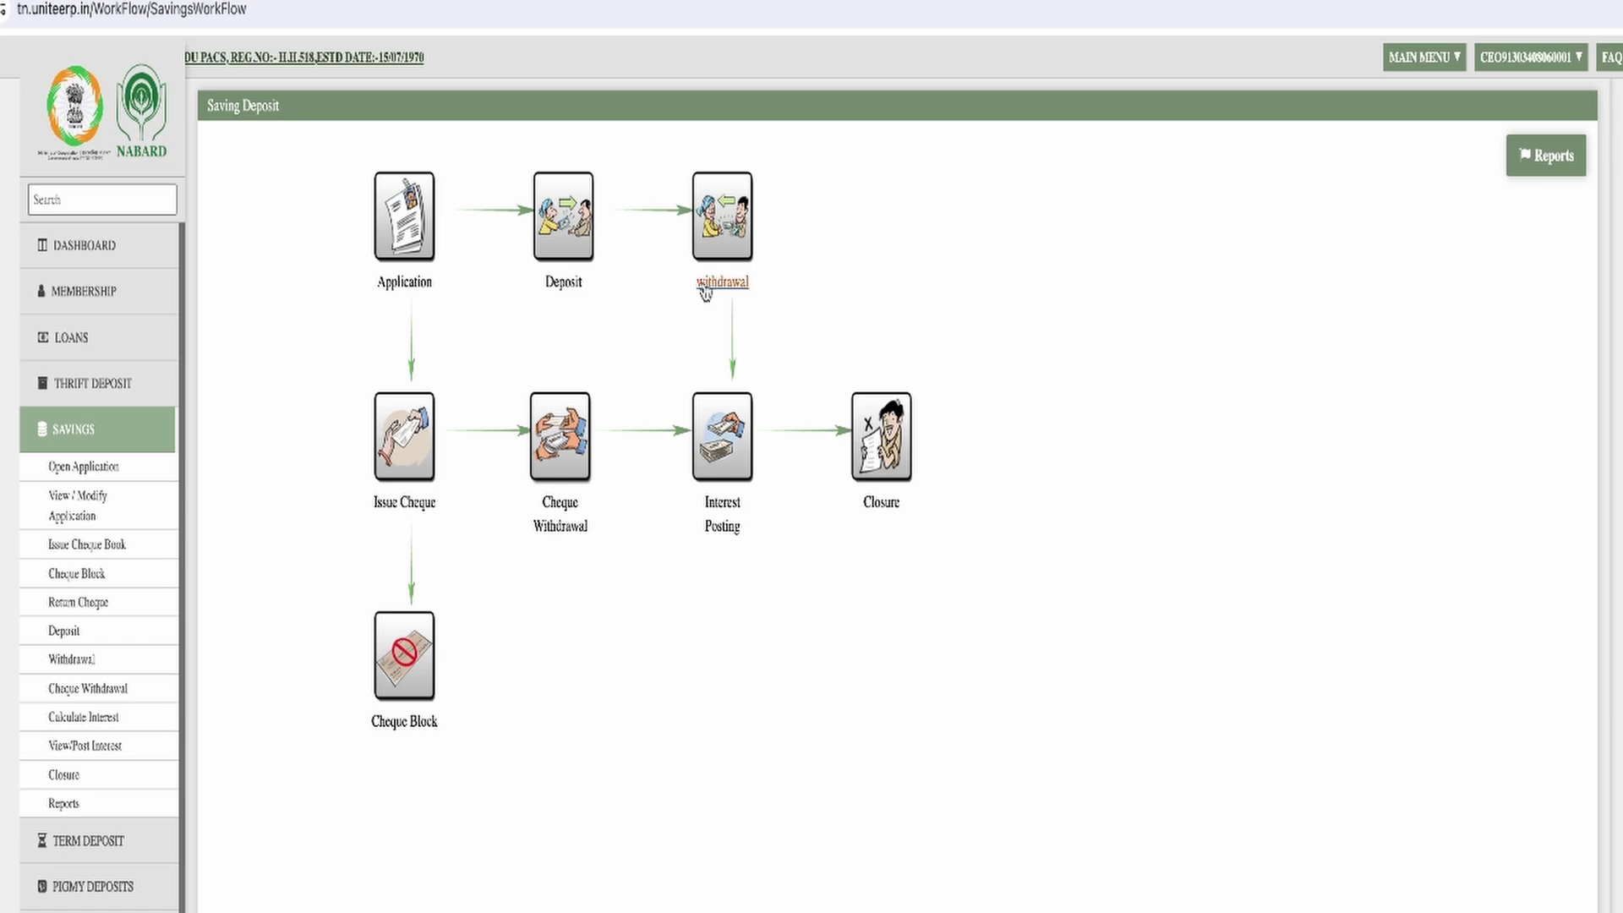
Start a savings withdrawal transaction and load the member by entering the member's admission number.
{"action": "left_click", "coordinate": [721, 245]}
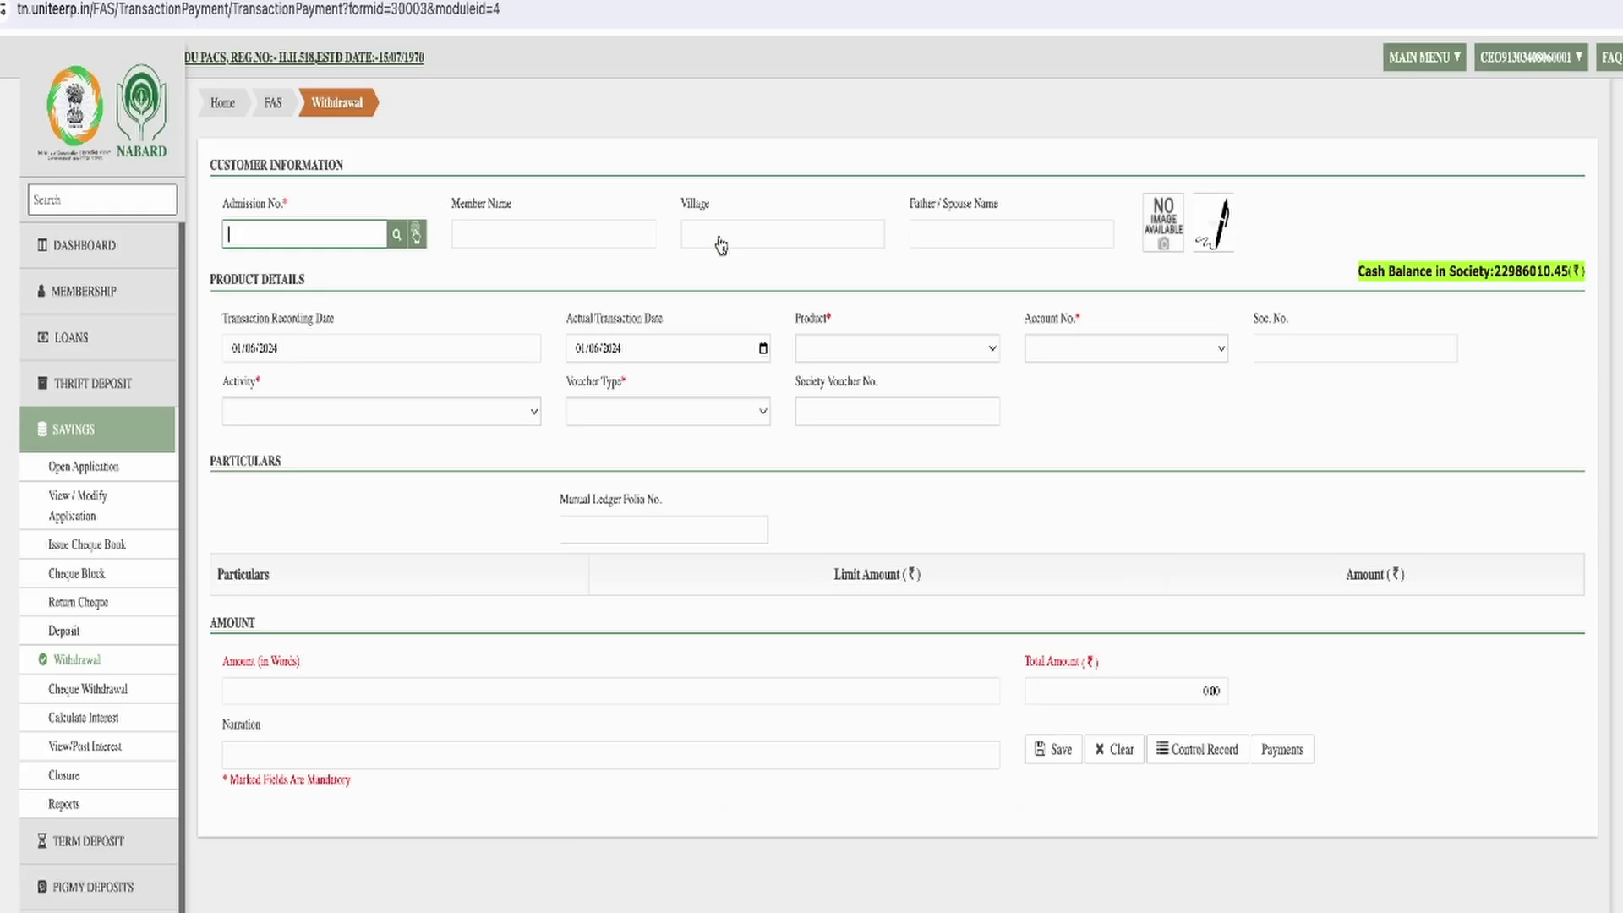
{"action": "type", "text": "0100125"}
{"action": "key", "text": "Return"}
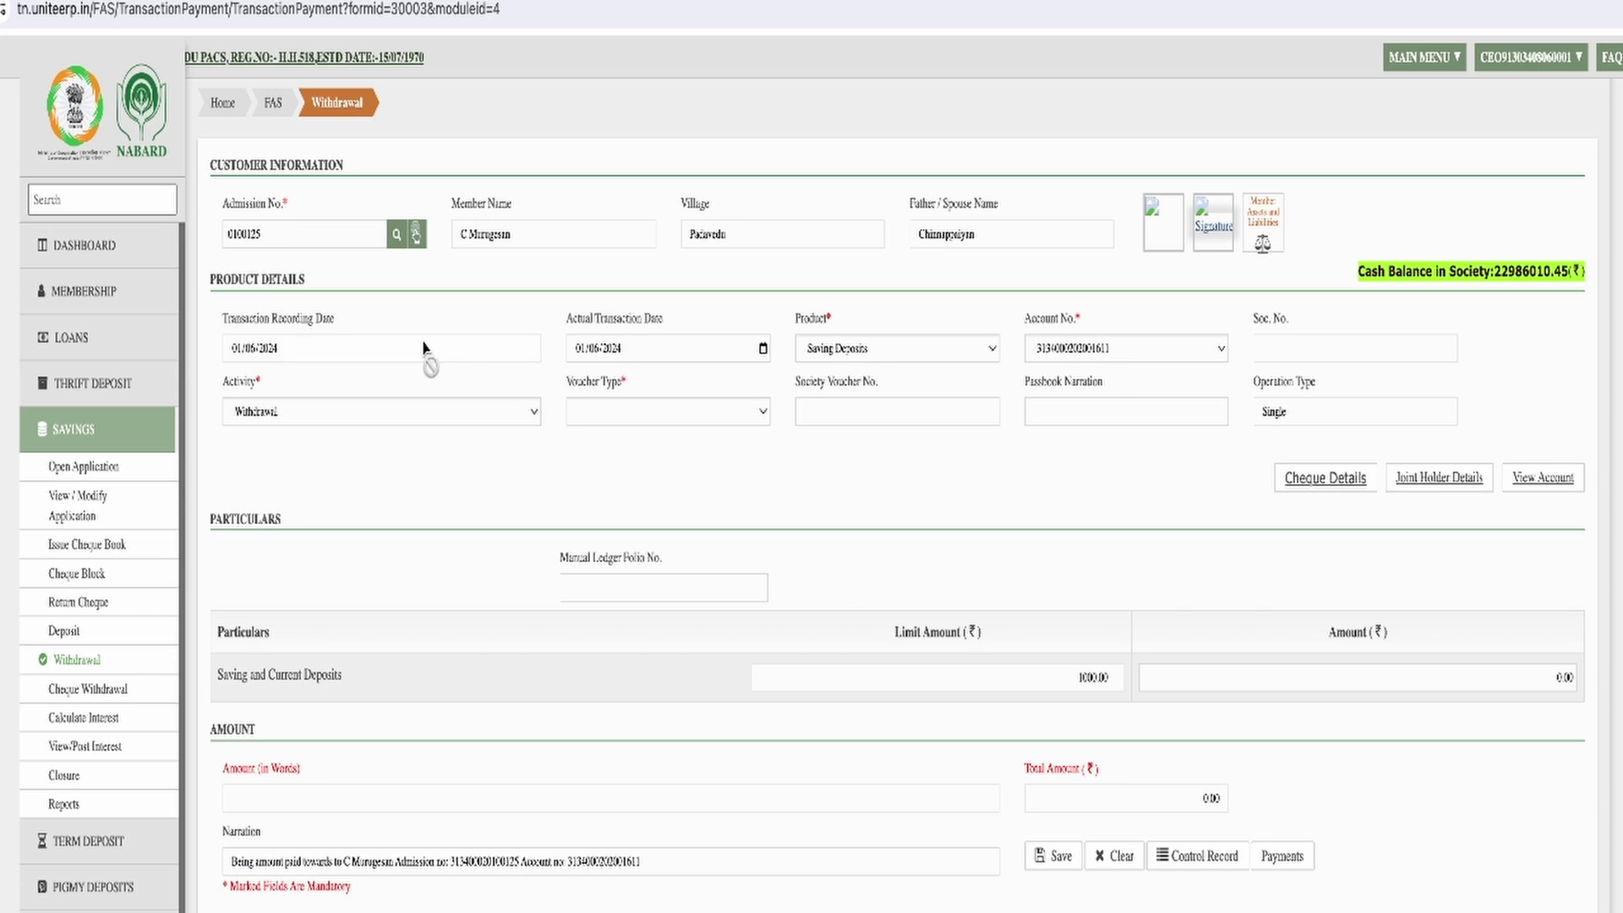
Set the withdrawal's voucher type to Cash and the Saving and Current Deposits amount to 500 rupees.
{"action": "left_click", "coordinate": [643, 418]}
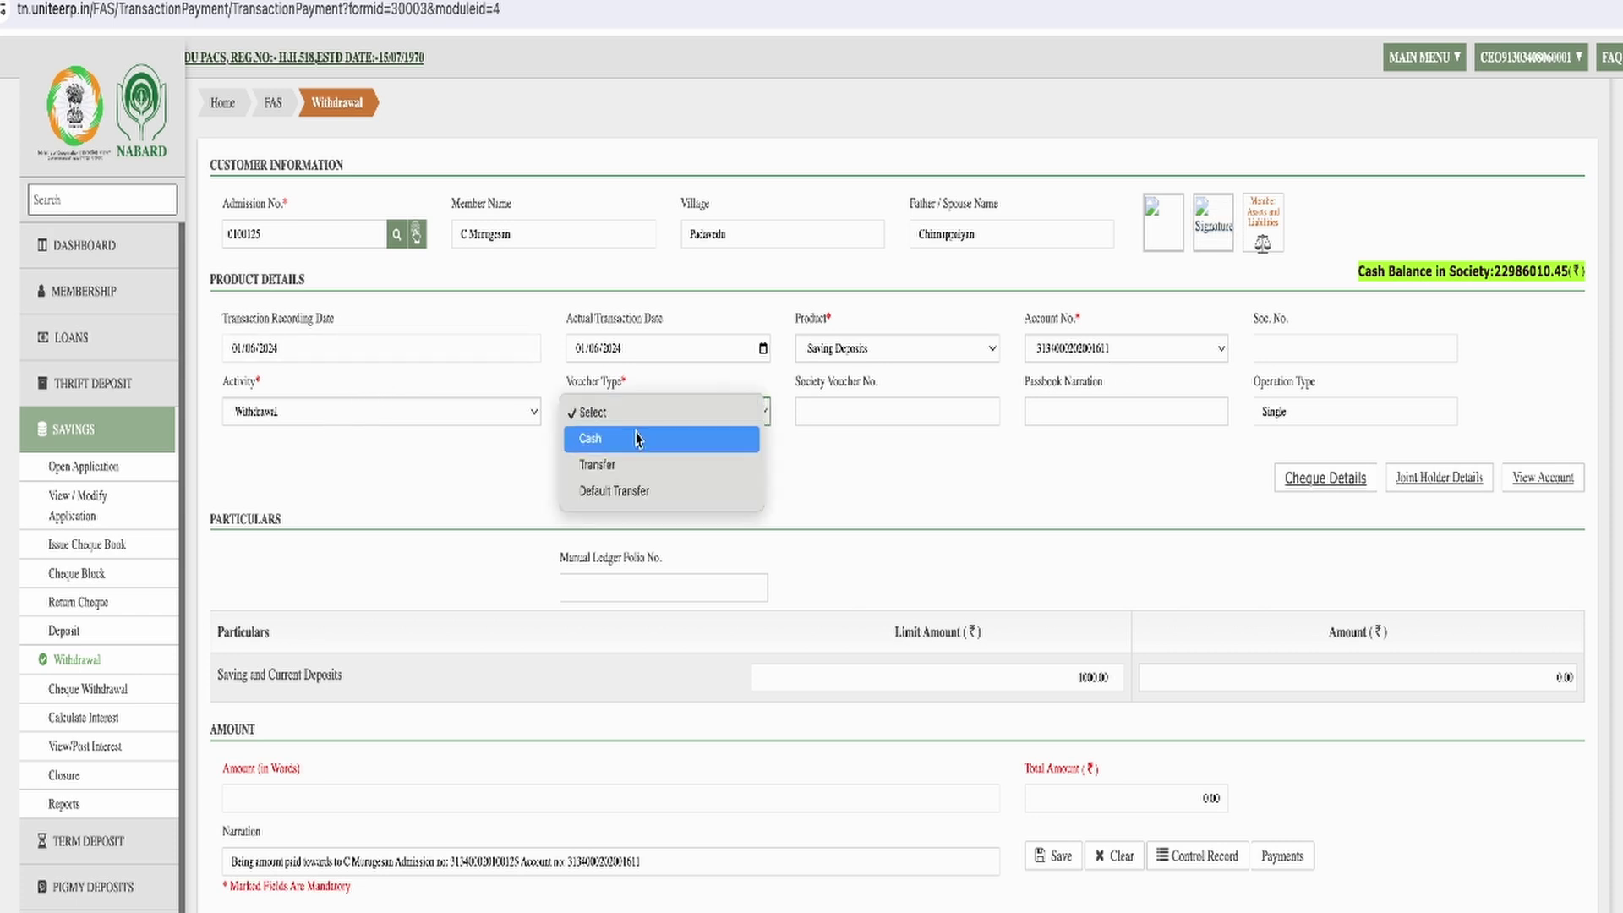
{"action": "left_click", "coordinate": [638, 439]}
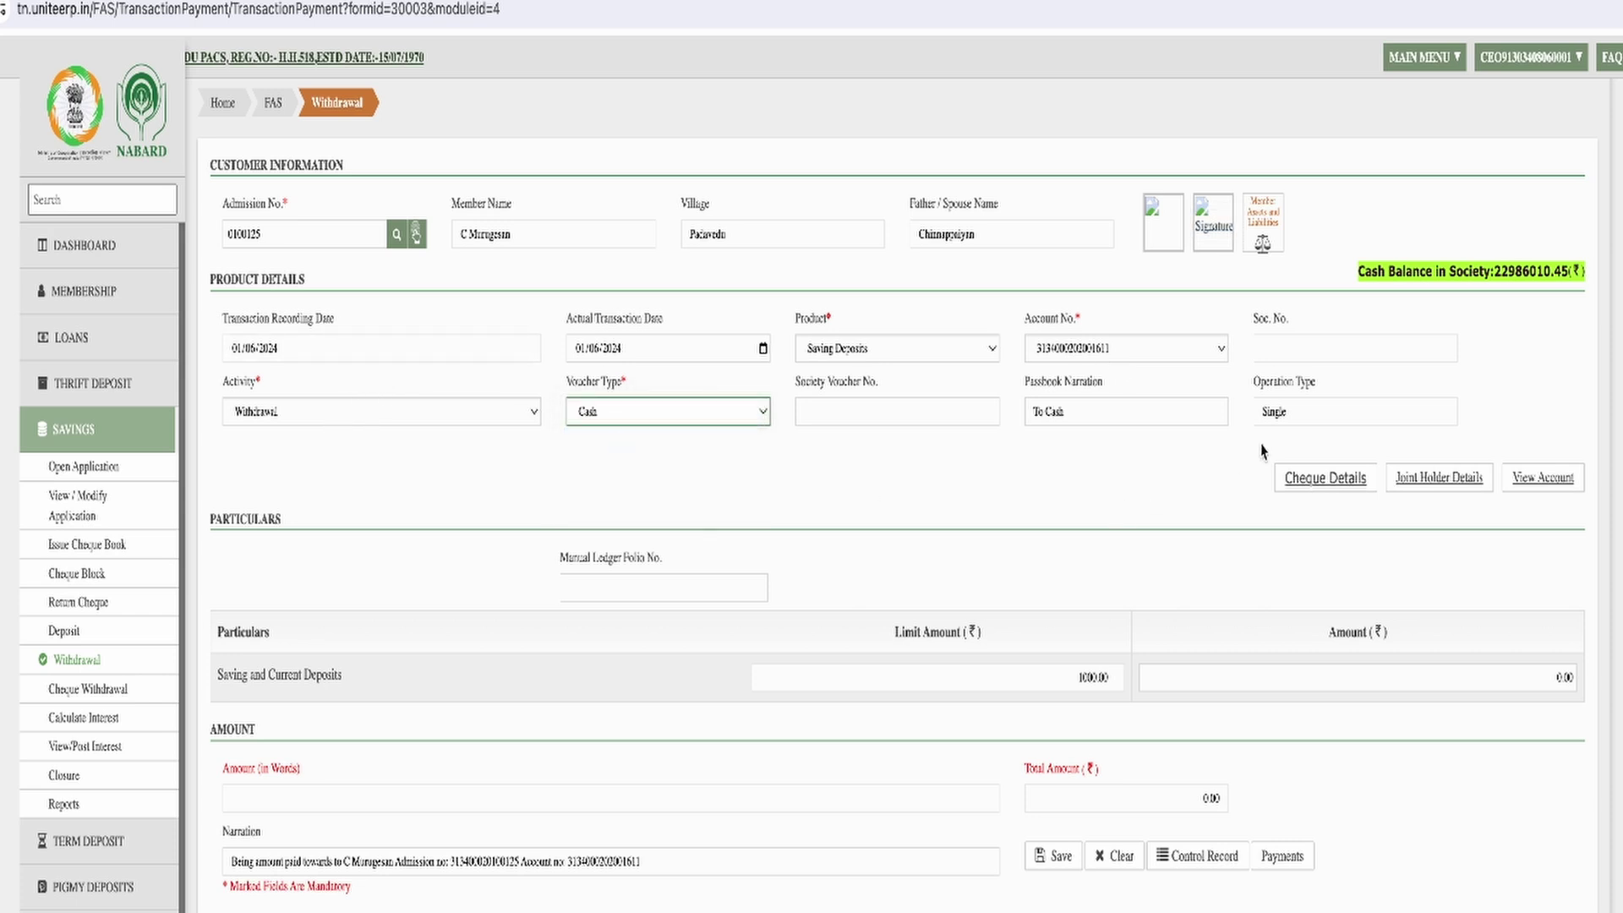
{"action": "left_click", "coordinate": [1474, 680]}
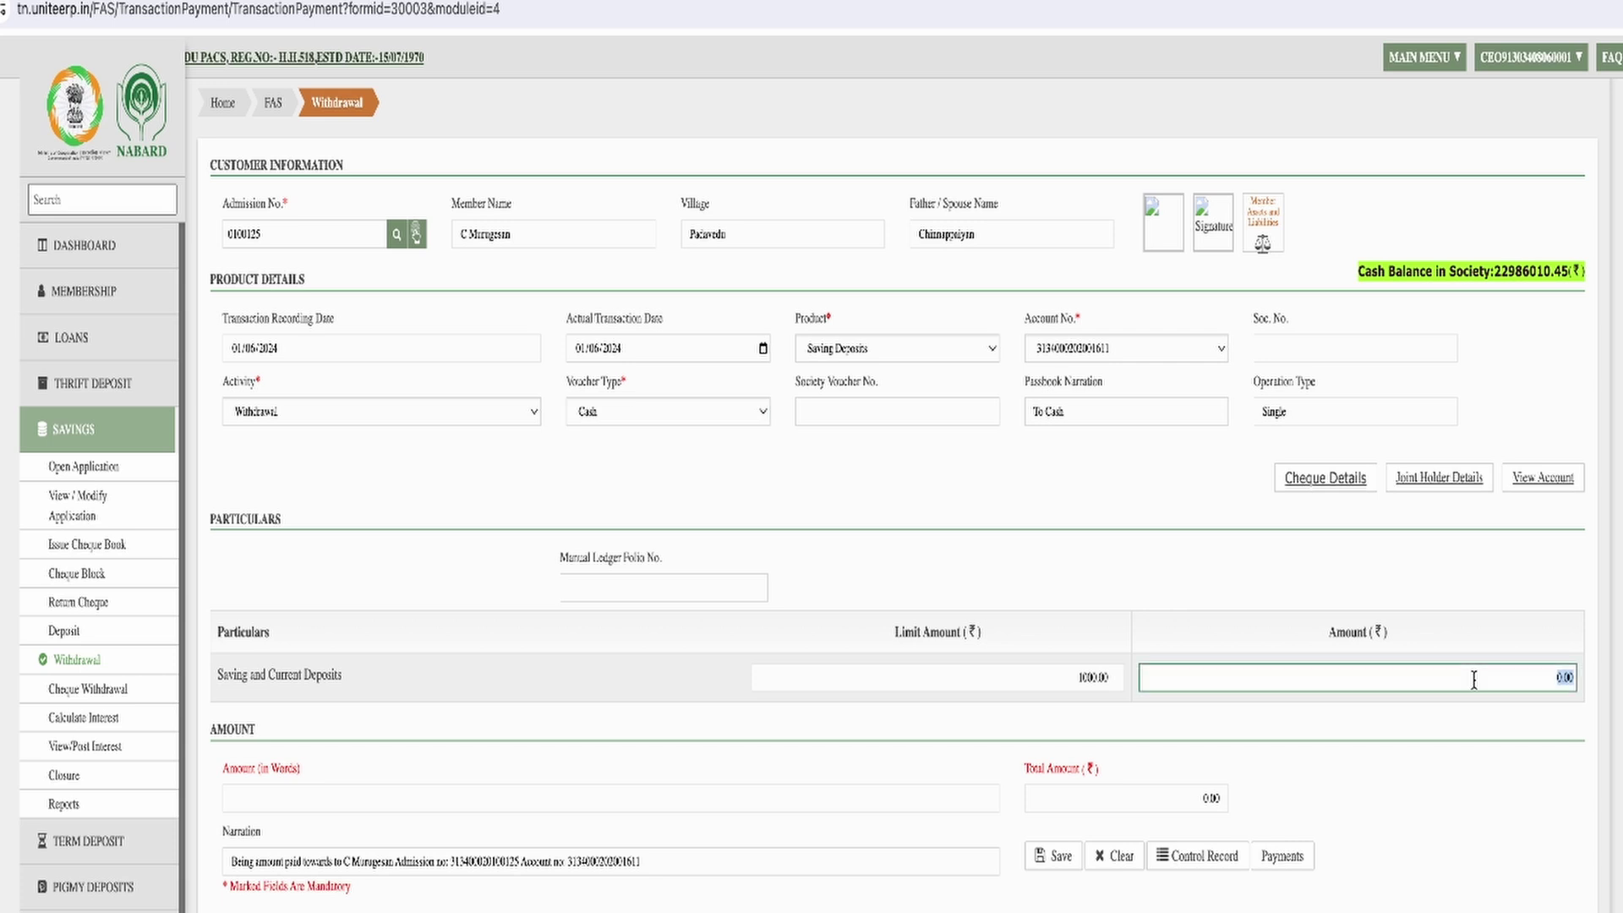
{"action": "type", "text": "500"}
{"action": "key", "text": "Tab"}
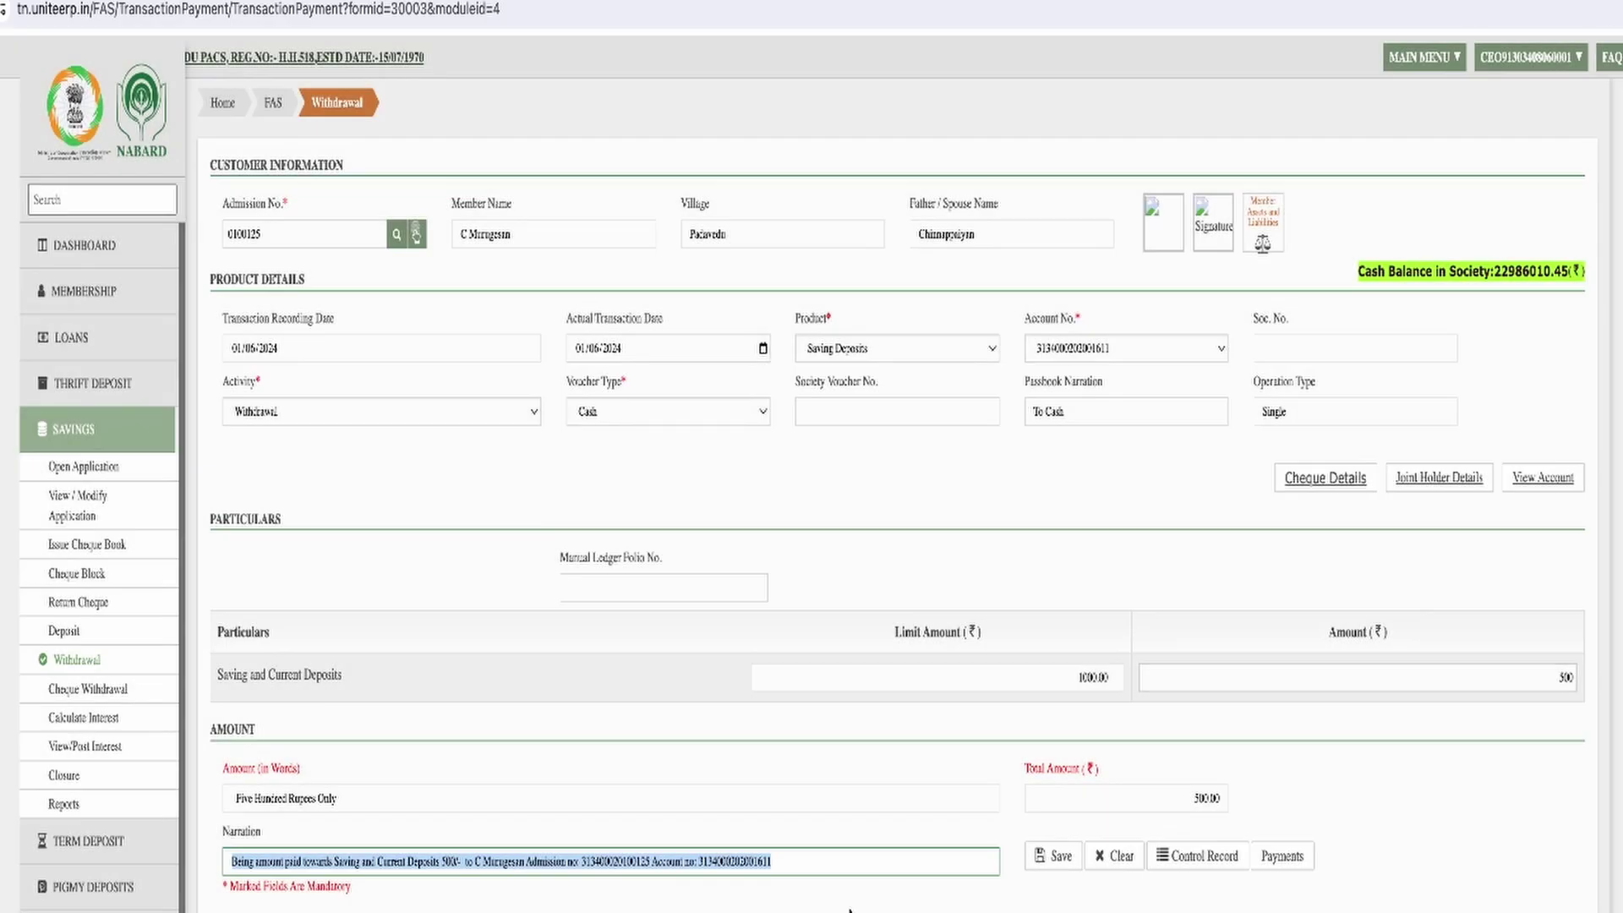
Save and confirm the withdrawal transaction, and close the voucher preview without printing it.
{"action": "left_click", "coordinate": [1060, 856]}
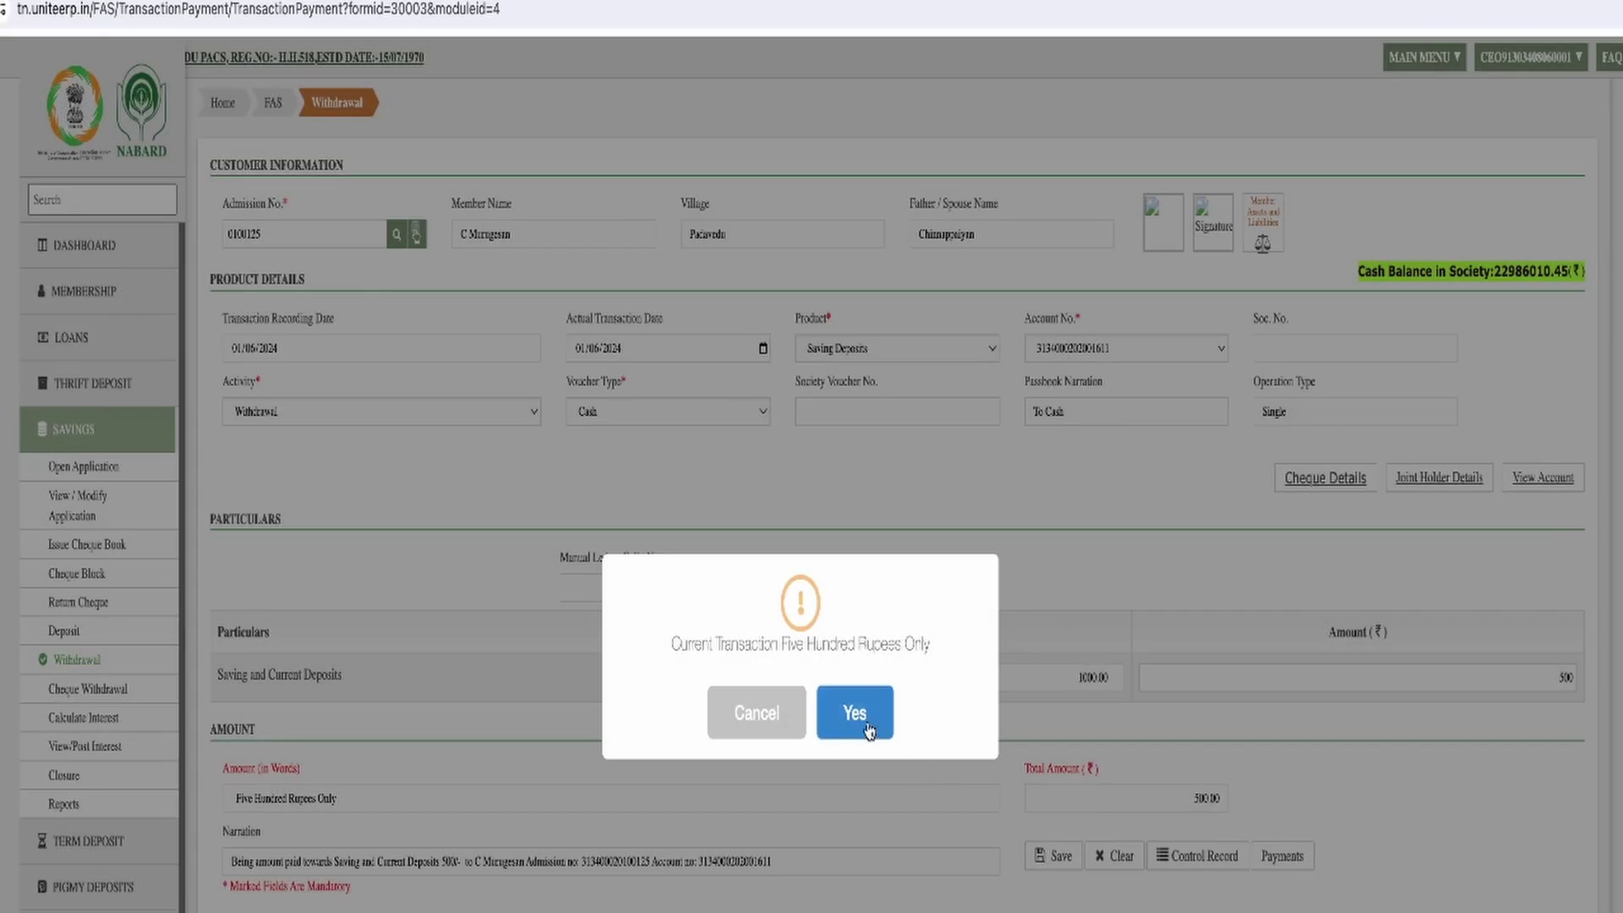
{"action": "left_click", "coordinate": [869, 730]}
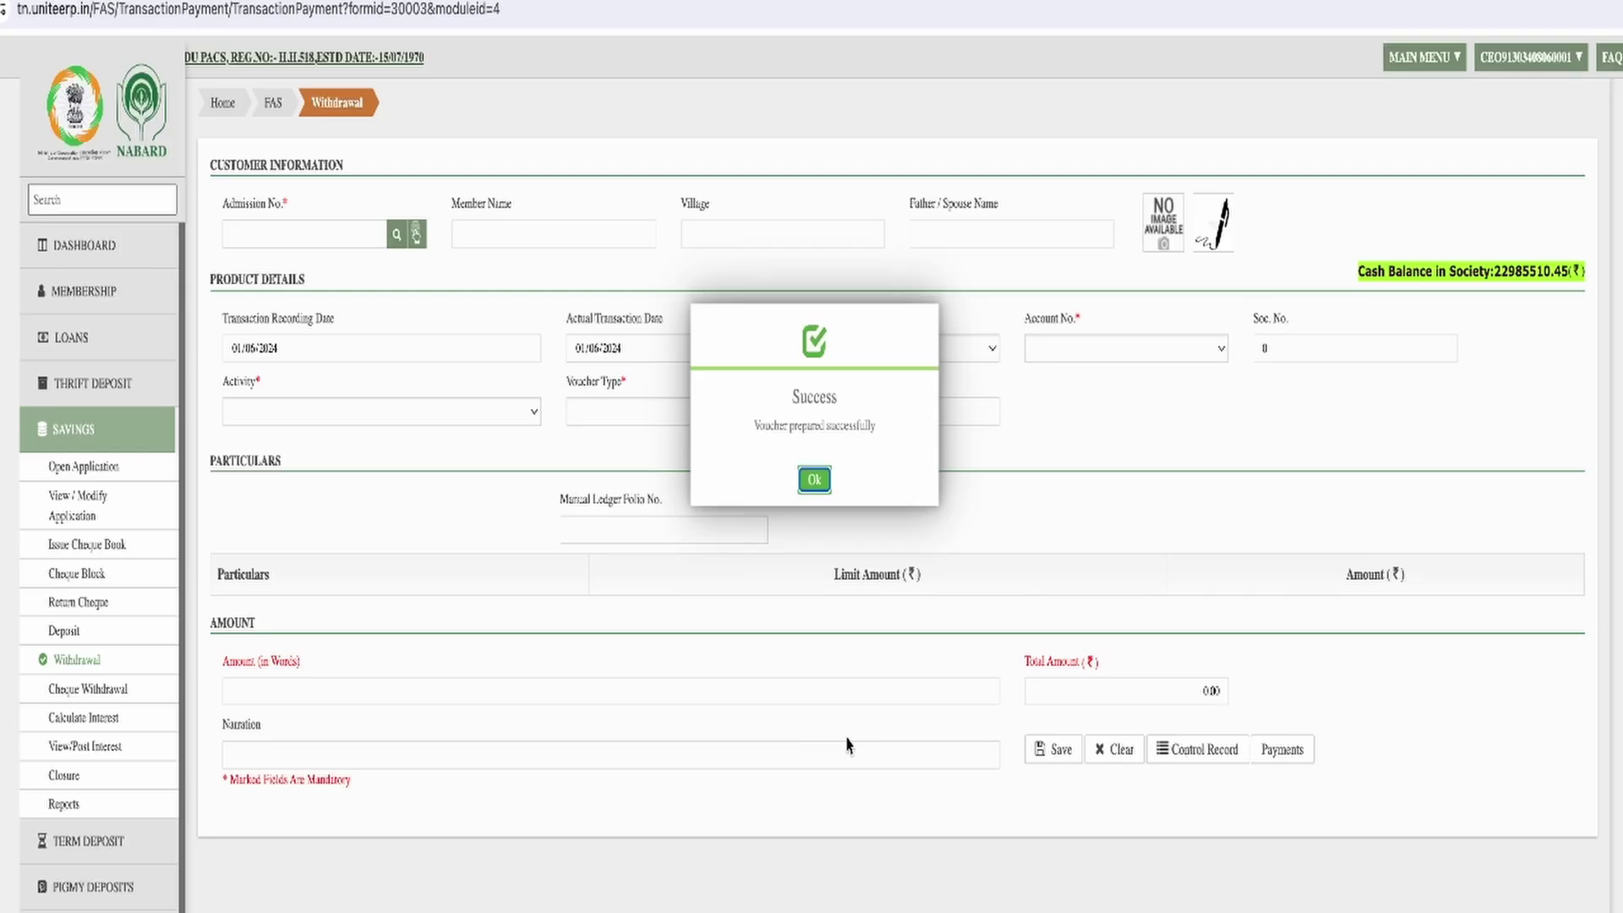
{"action": "left_click", "coordinate": [814, 481]}
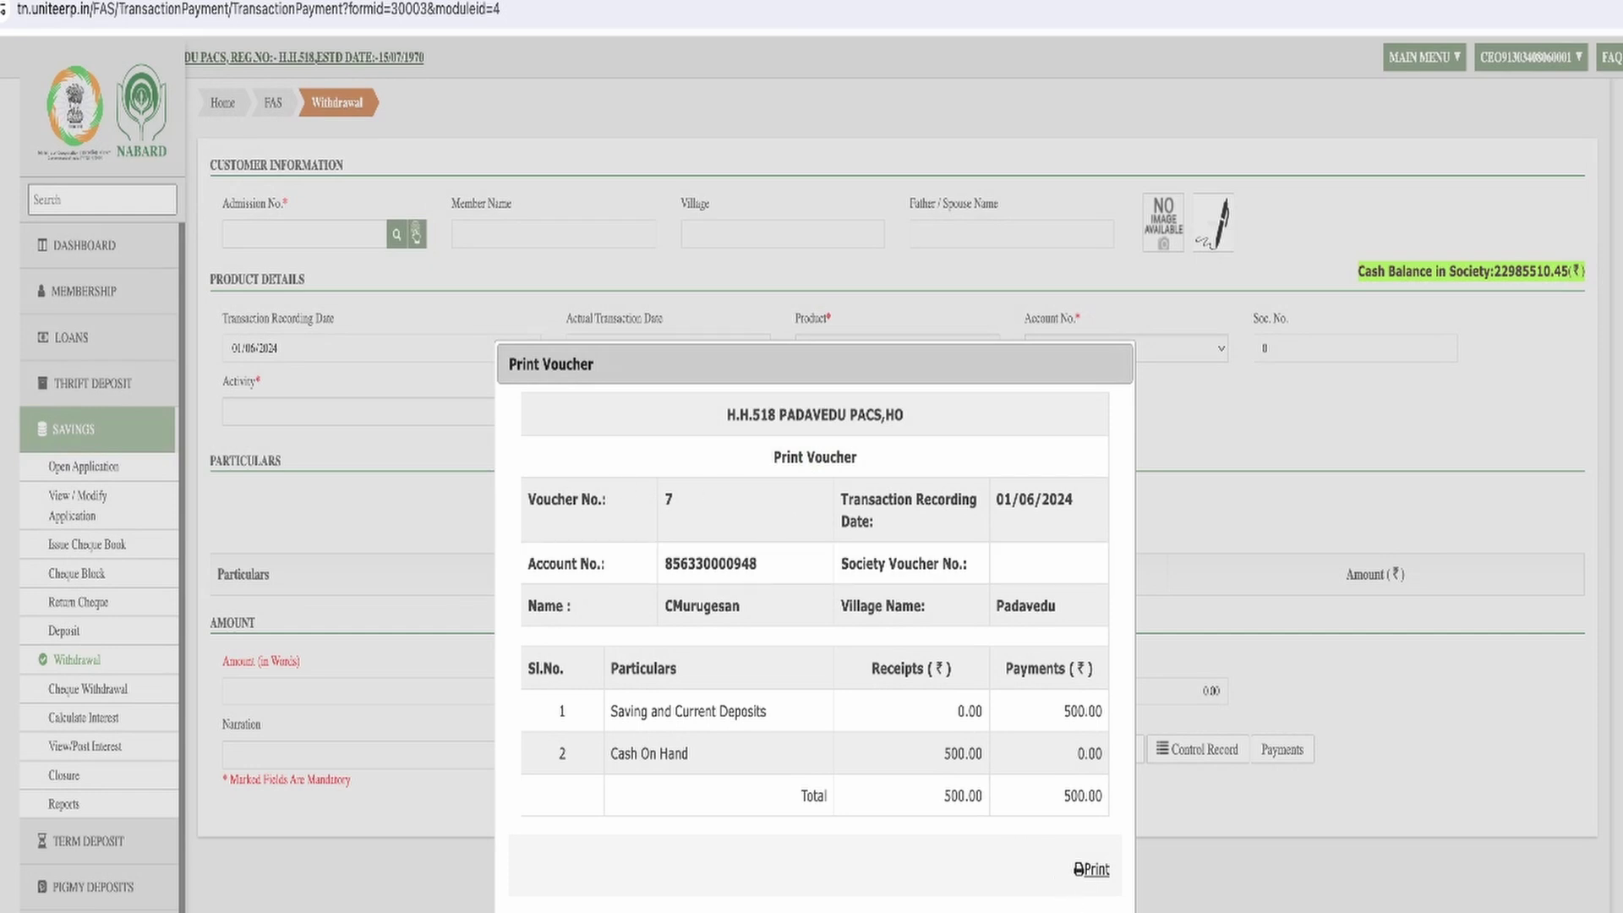
{"action": "key", "text": "Escape"}
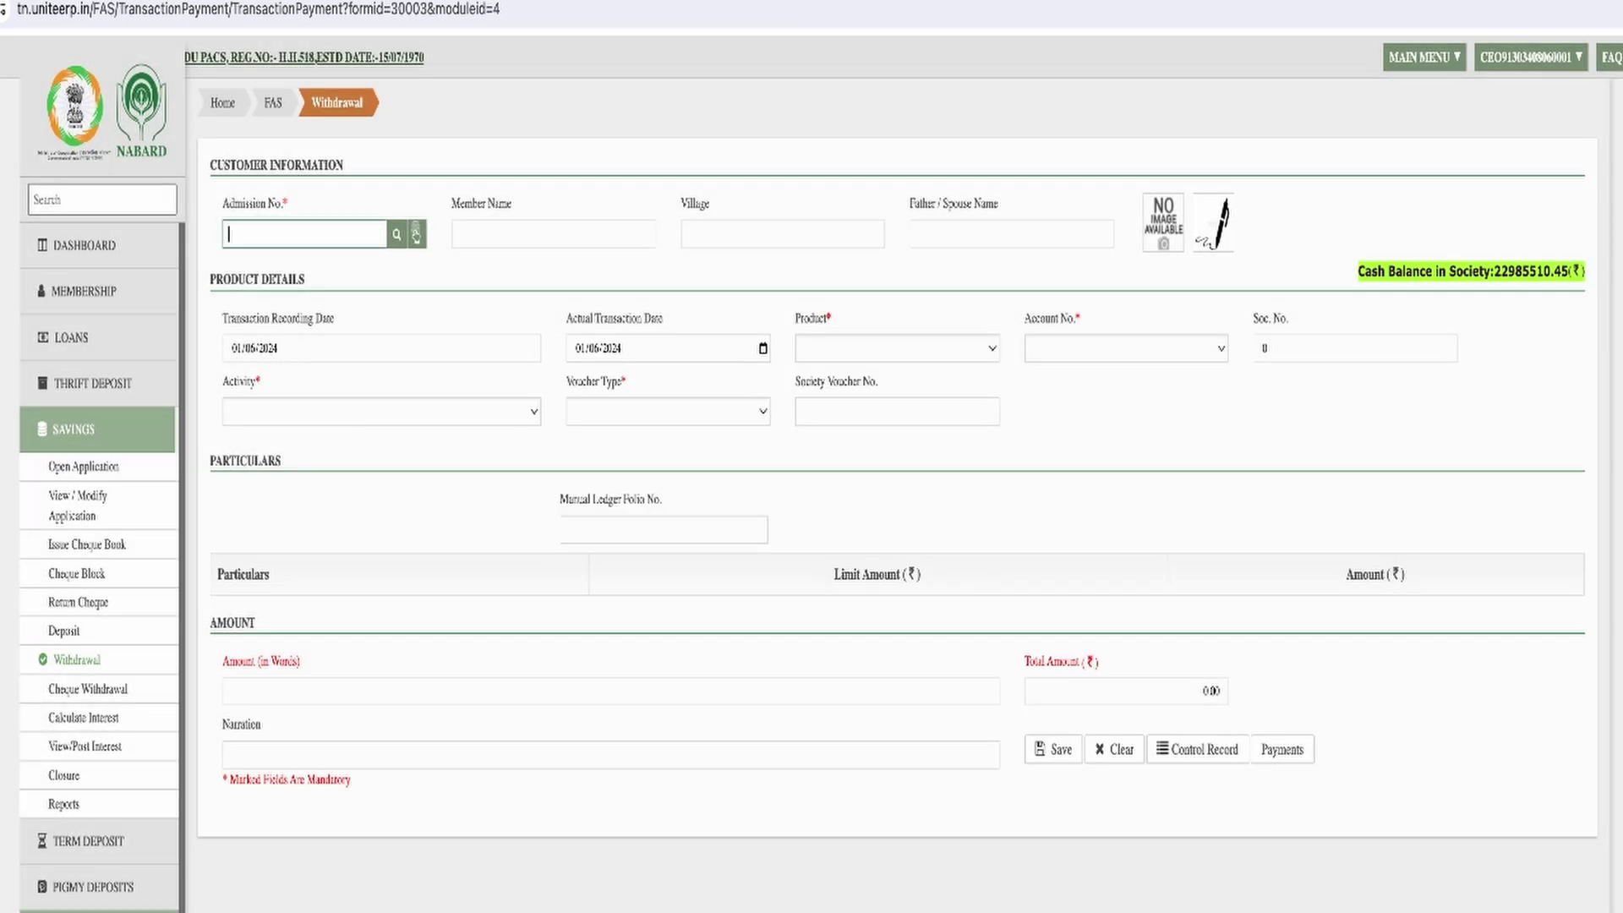
Set the transfer withdrawal's Saving and Current Deposits amount to 100 rupees, then save and confirm the transaction.
{"action": "scroll", "coordinate": [99, 431], "scroll_direction": "down", "scroll_amount": 4}
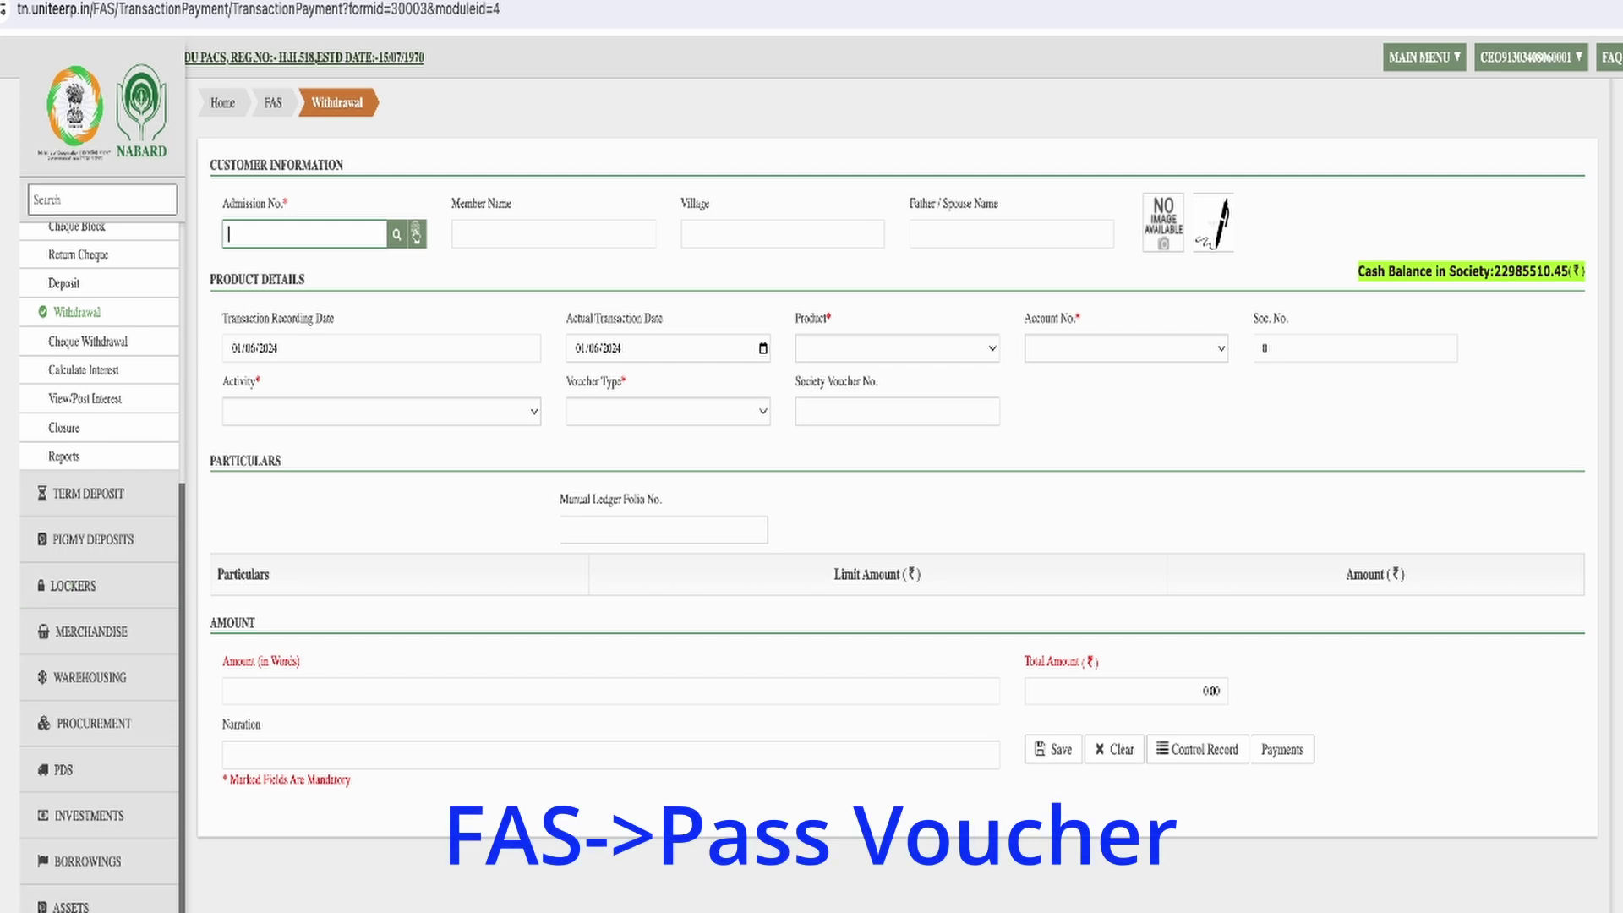
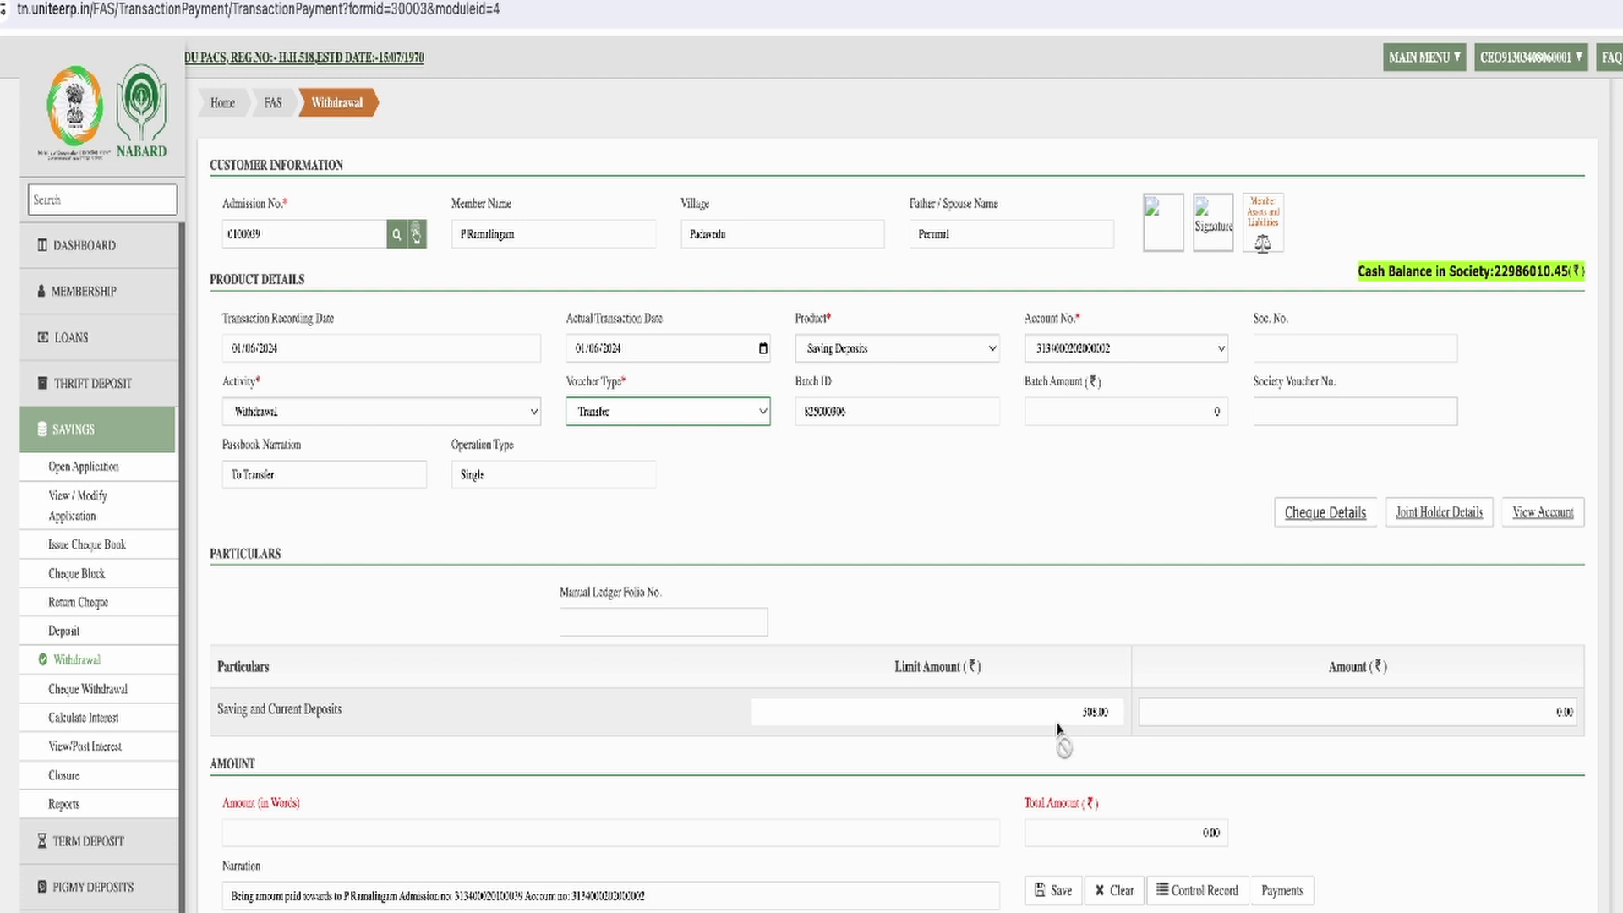
{"action": "left_click", "coordinate": [1541, 716]}
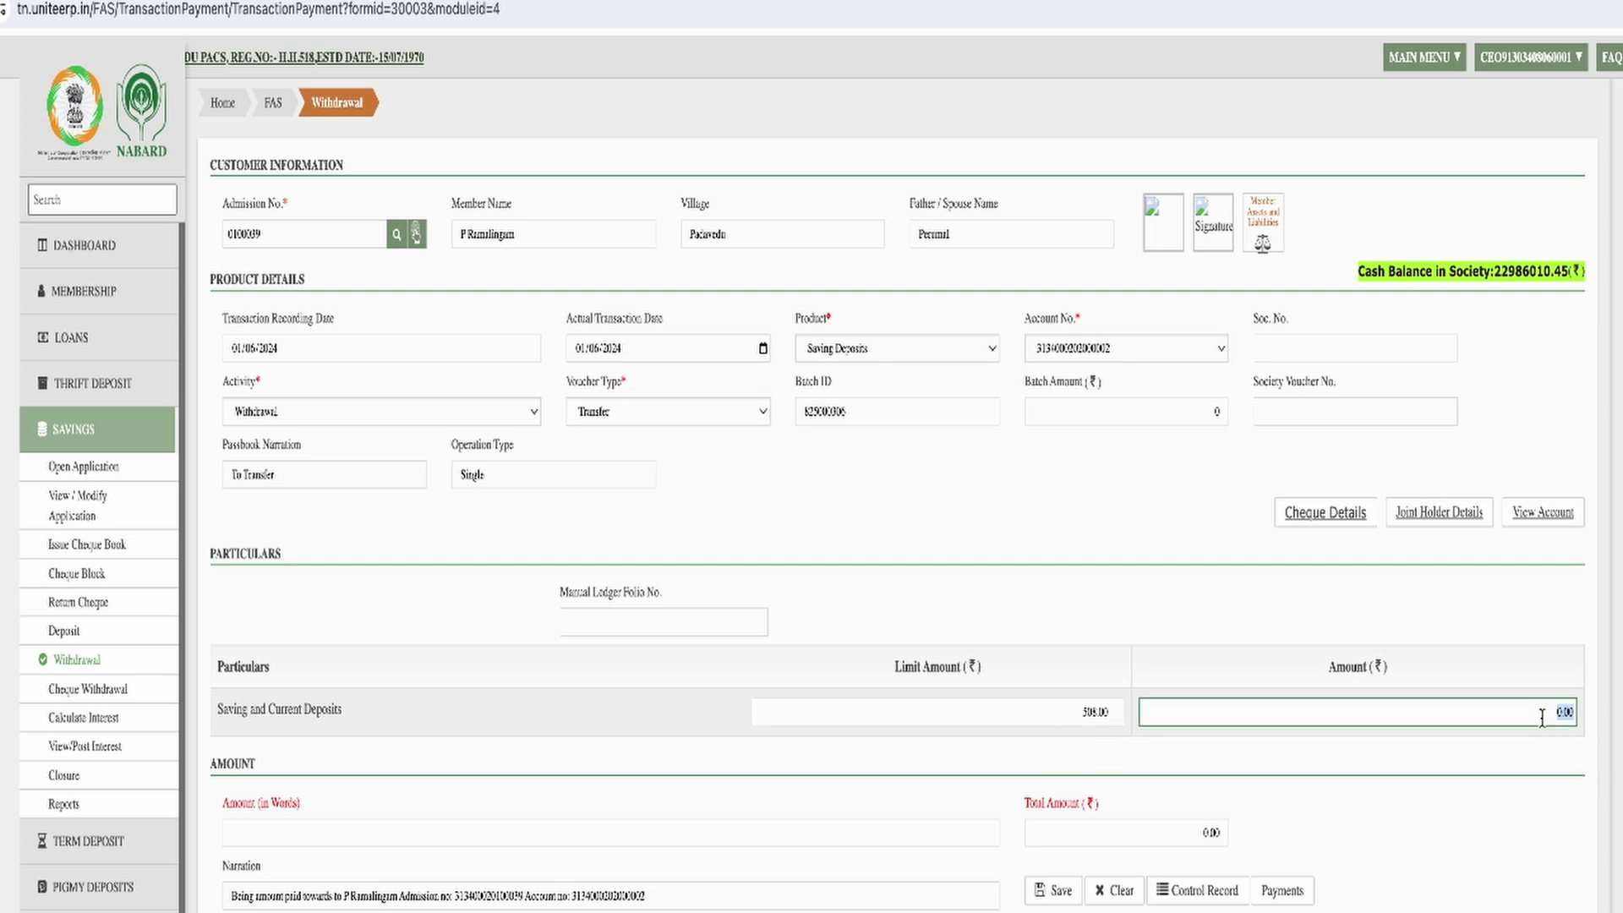
{"action": "type", "text": "1"}
{"action": "key", "text": "Tab"}
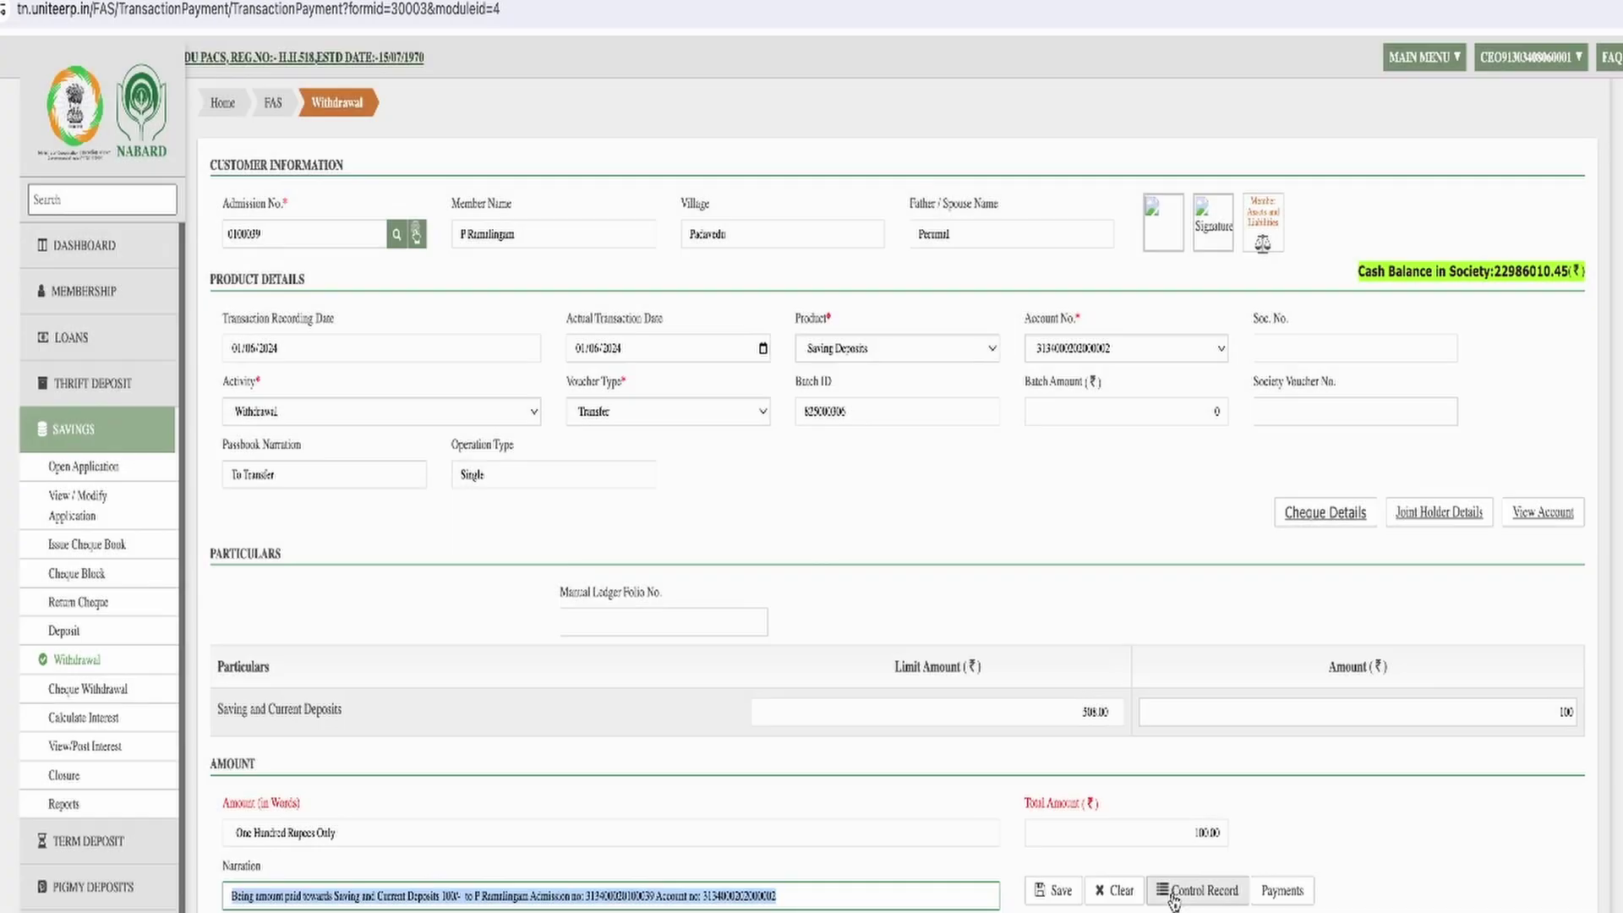
{"action": "left_click", "coordinate": [1057, 894]}
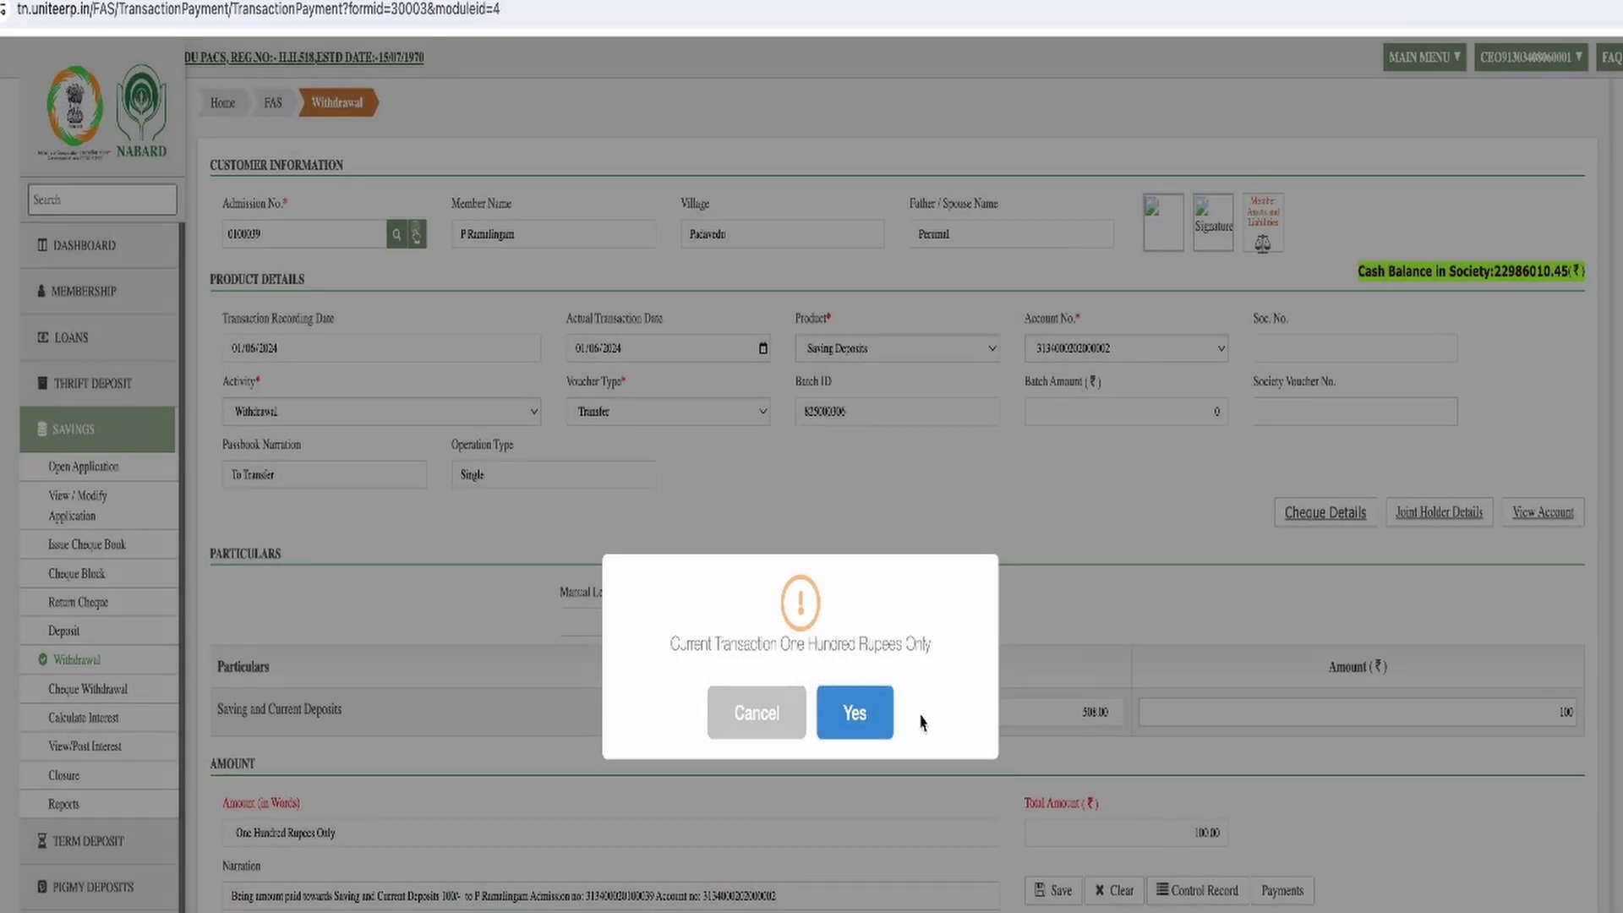
{"action": "left_click", "coordinate": [859, 715]}
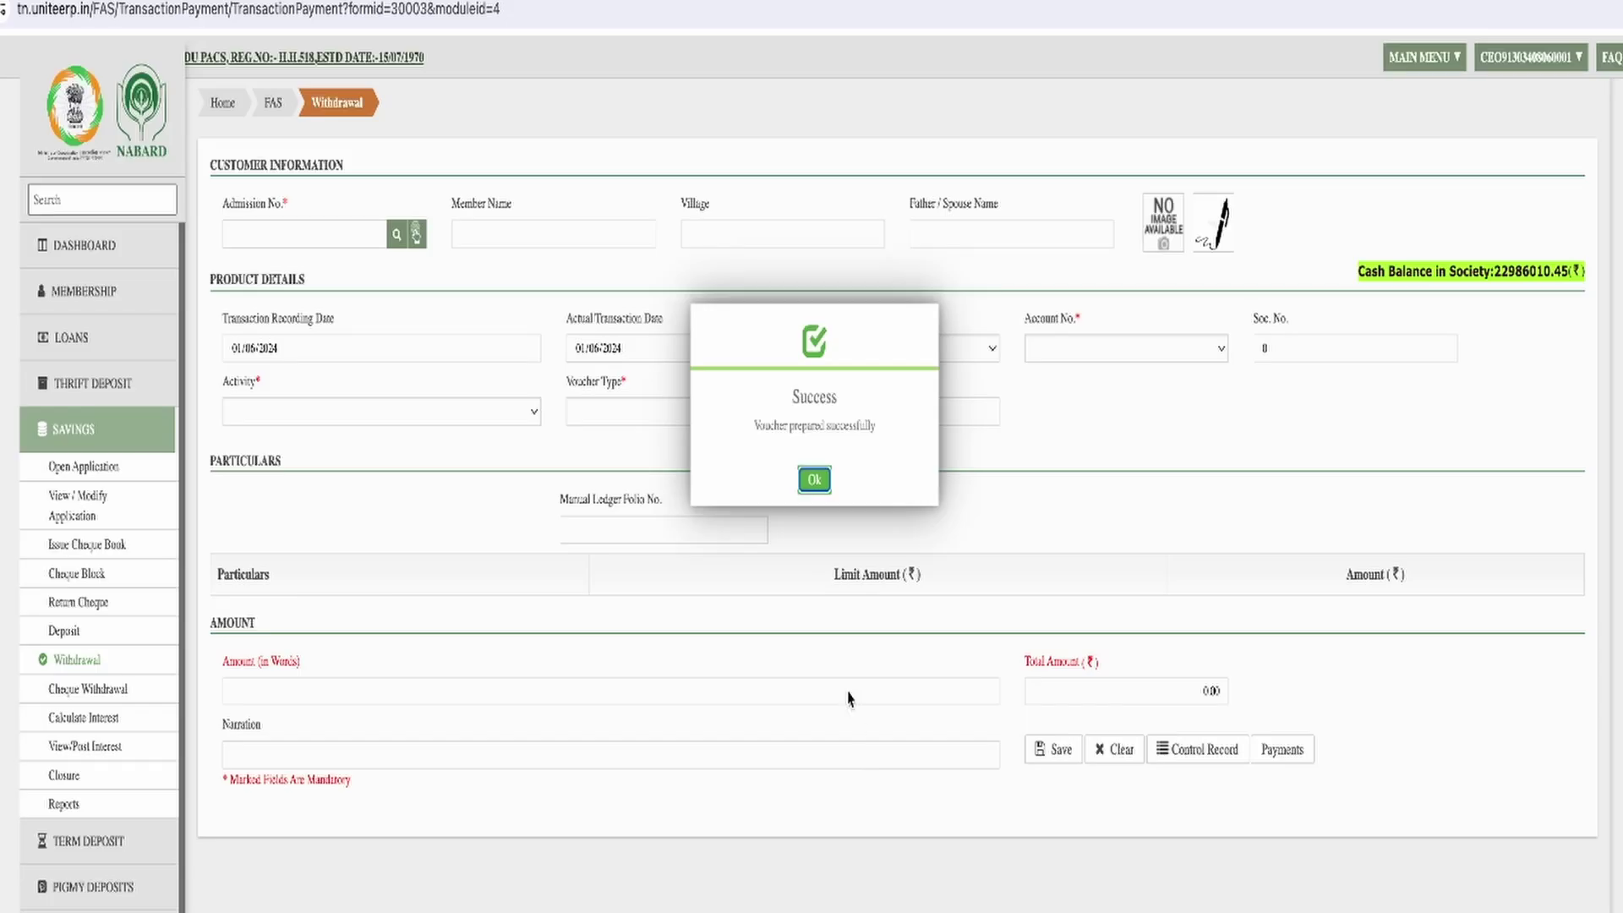
{"action": "left_click", "coordinate": [814, 481]}
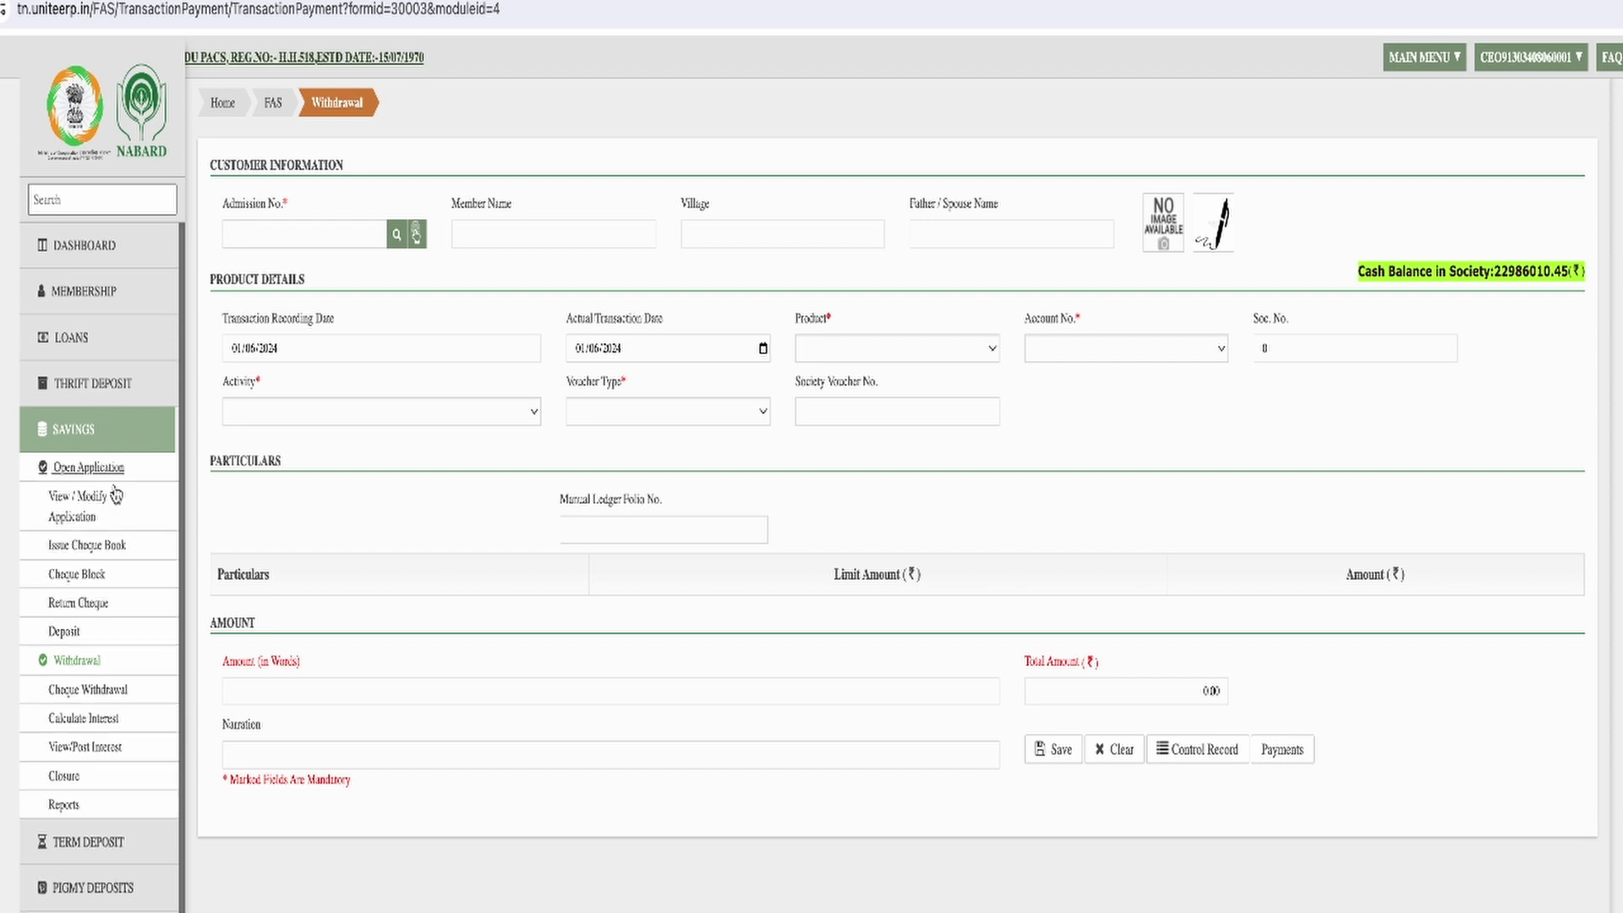
Start a savings deposit transaction and load the receiving member by entering that member's admission number.
{"action": "left_click", "coordinate": [80, 634]}
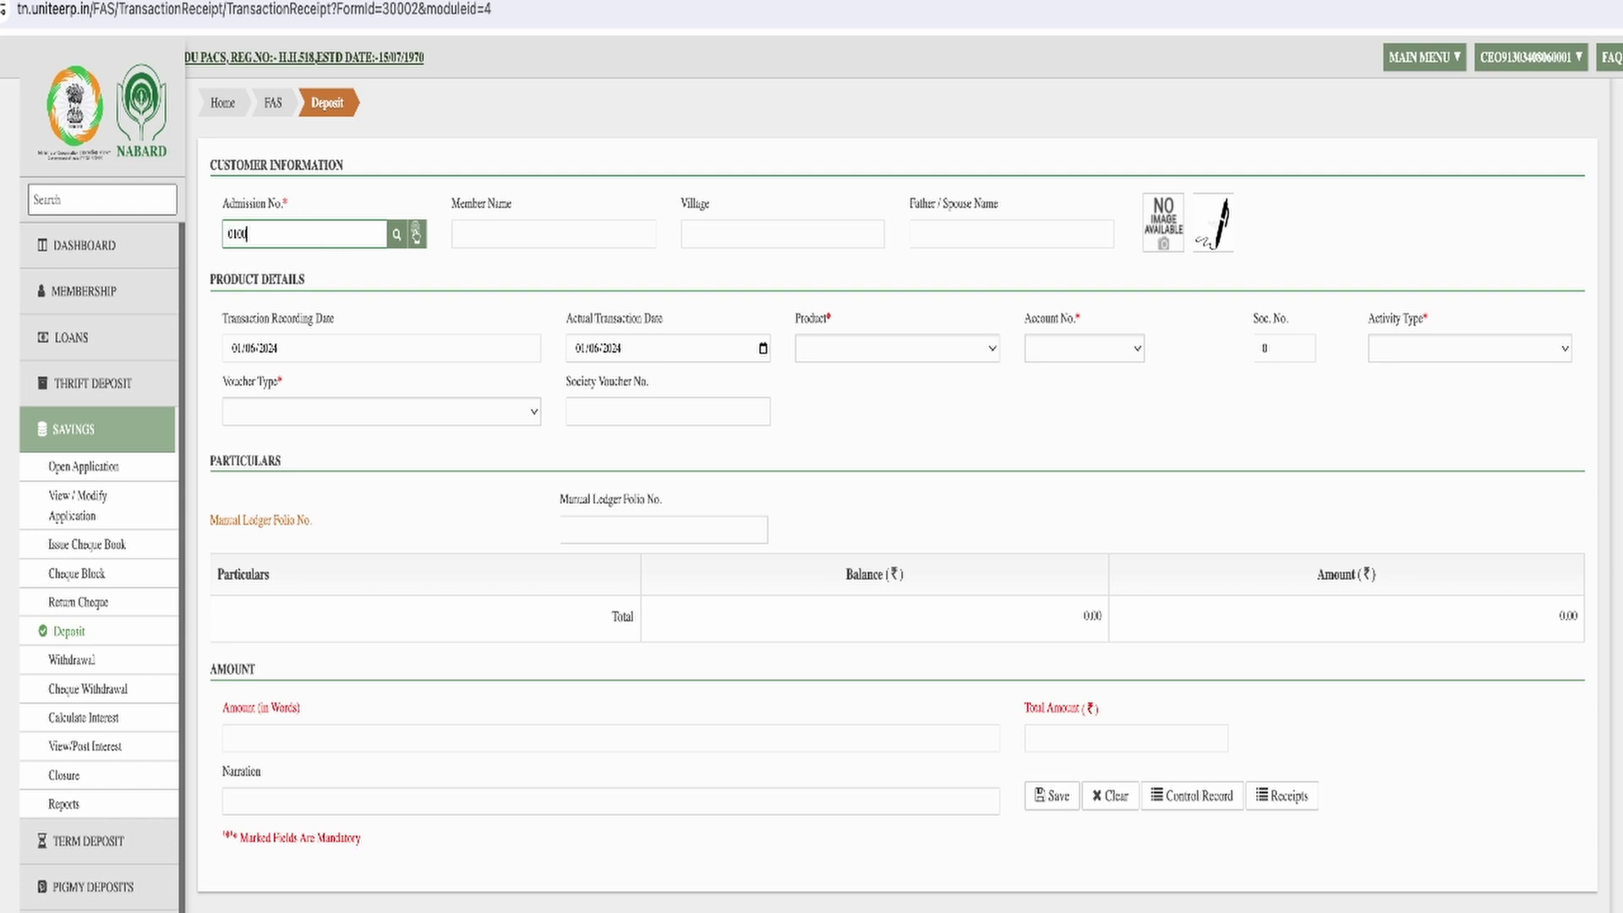
{"action": "type", "text": "0100125"}
{"action": "key", "text": "Return"}
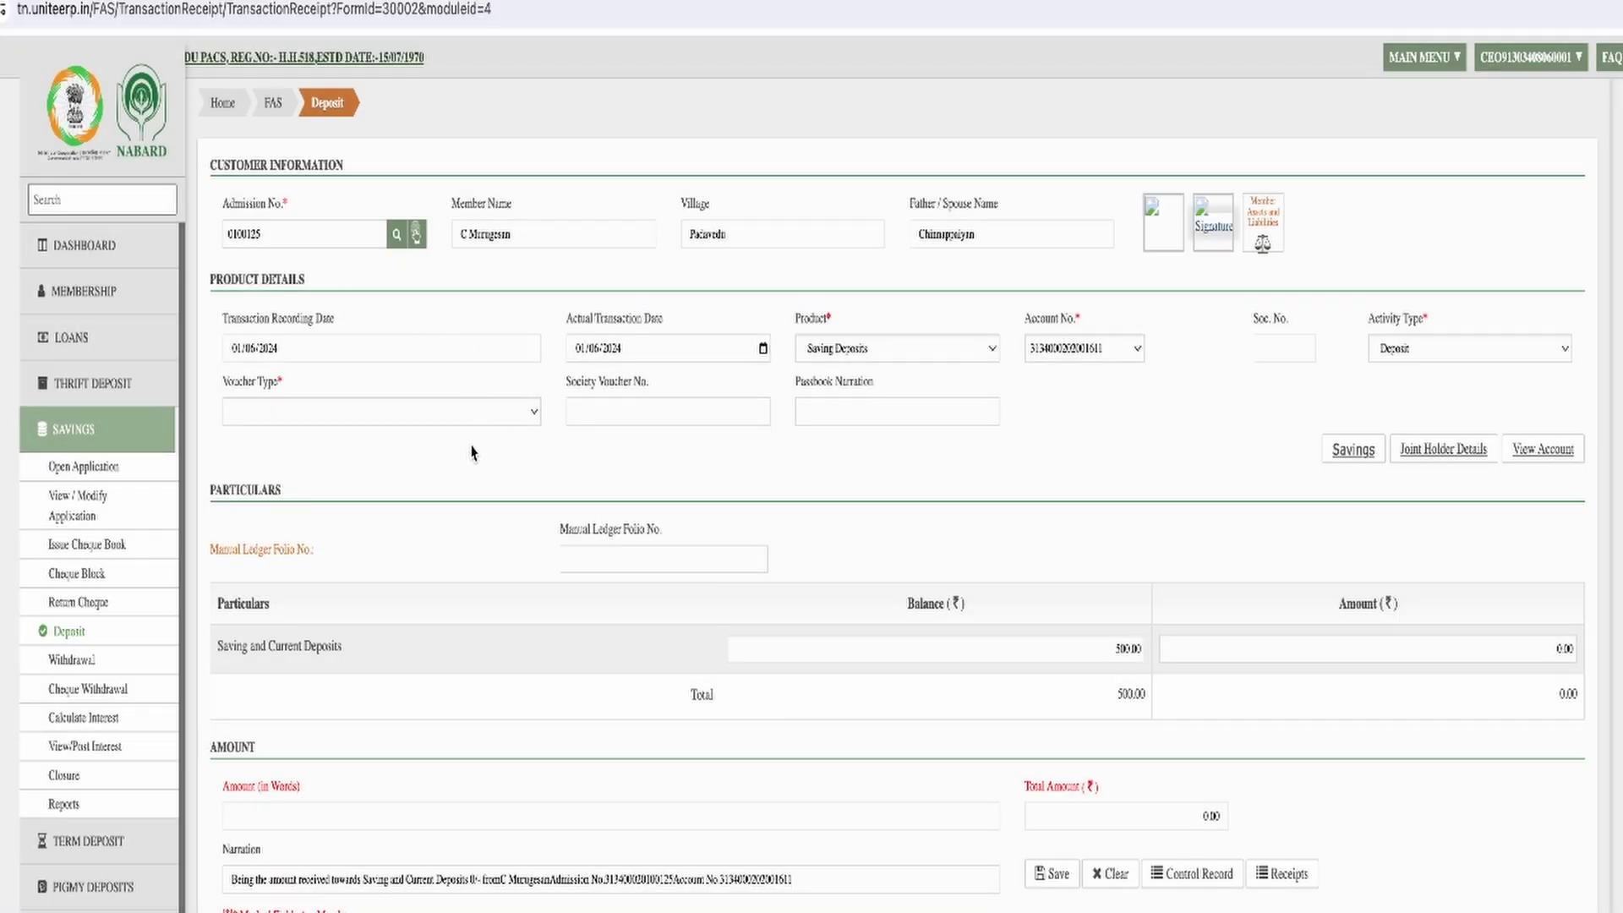
Set the deposit's voucher type to Transfer under existing batch 825000306, with a Saving and Current Deposits amount of 100 rupees.
{"action": "left_click", "coordinate": [417, 422]}
{"action": "left_click", "coordinate": [402, 465]}
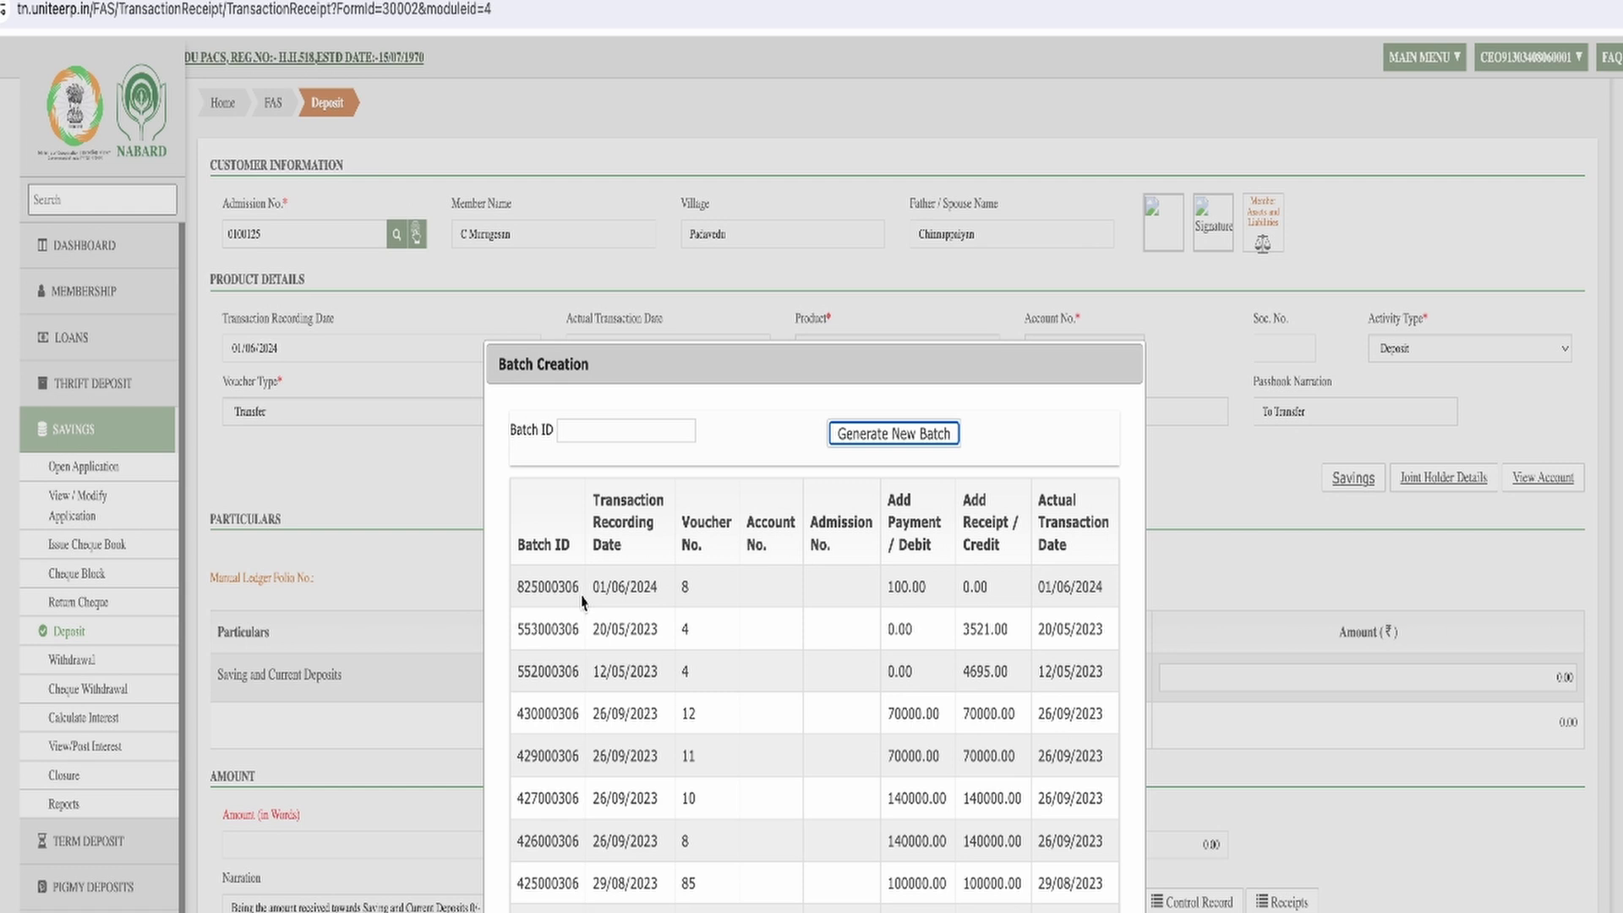
{"action": "left_click", "coordinate": [568, 591]}
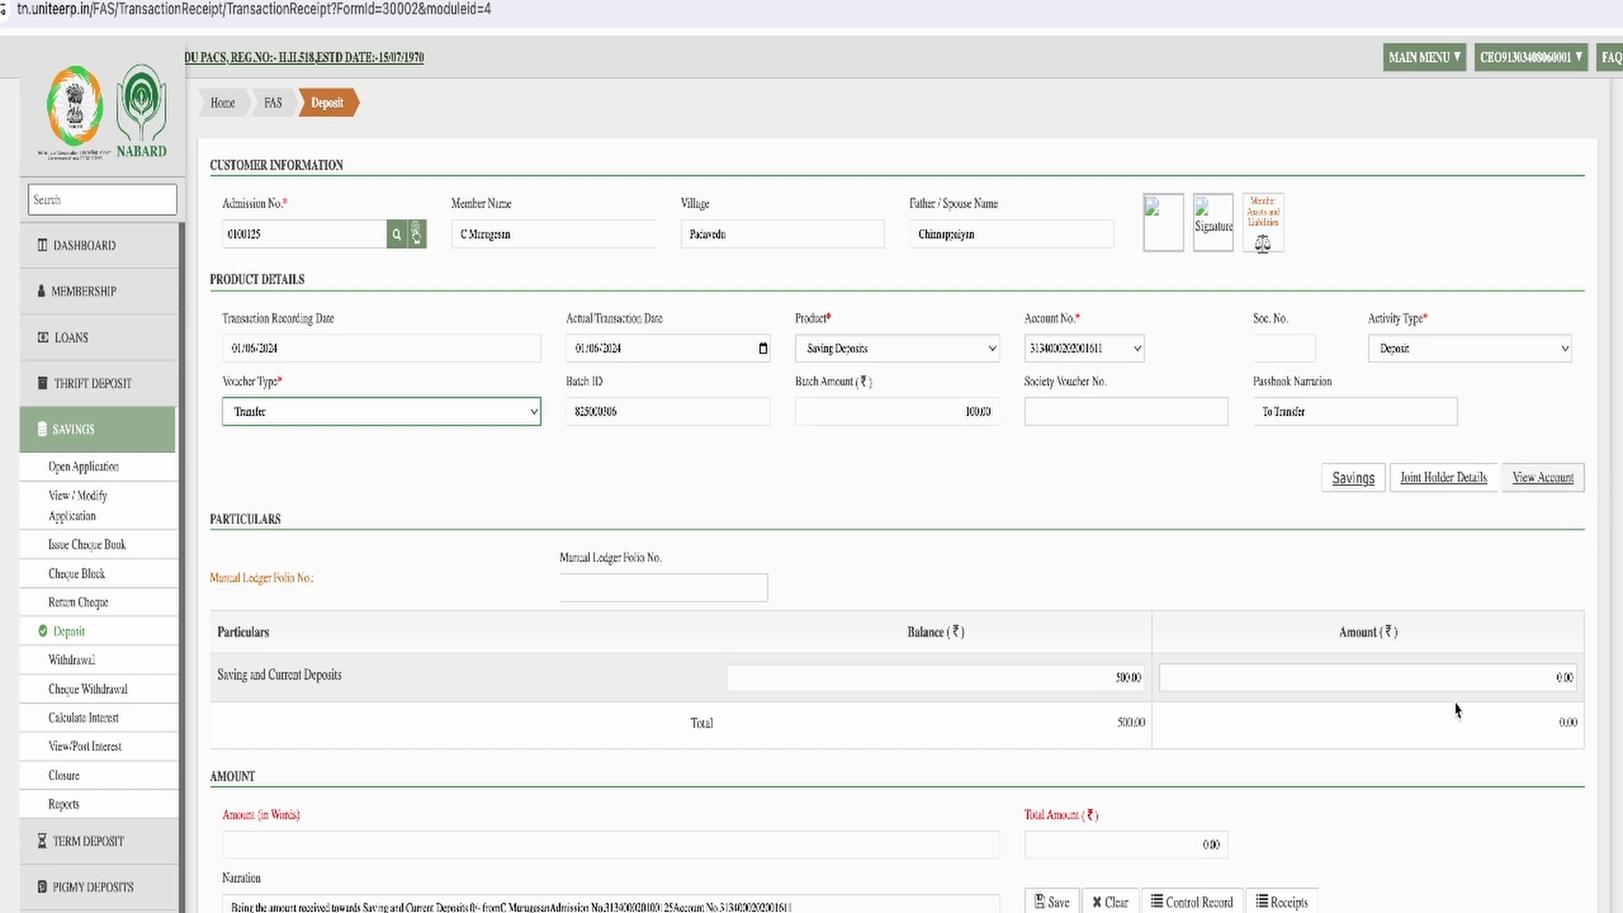
{"action": "left_click", "coordinate": [1501, 687]}
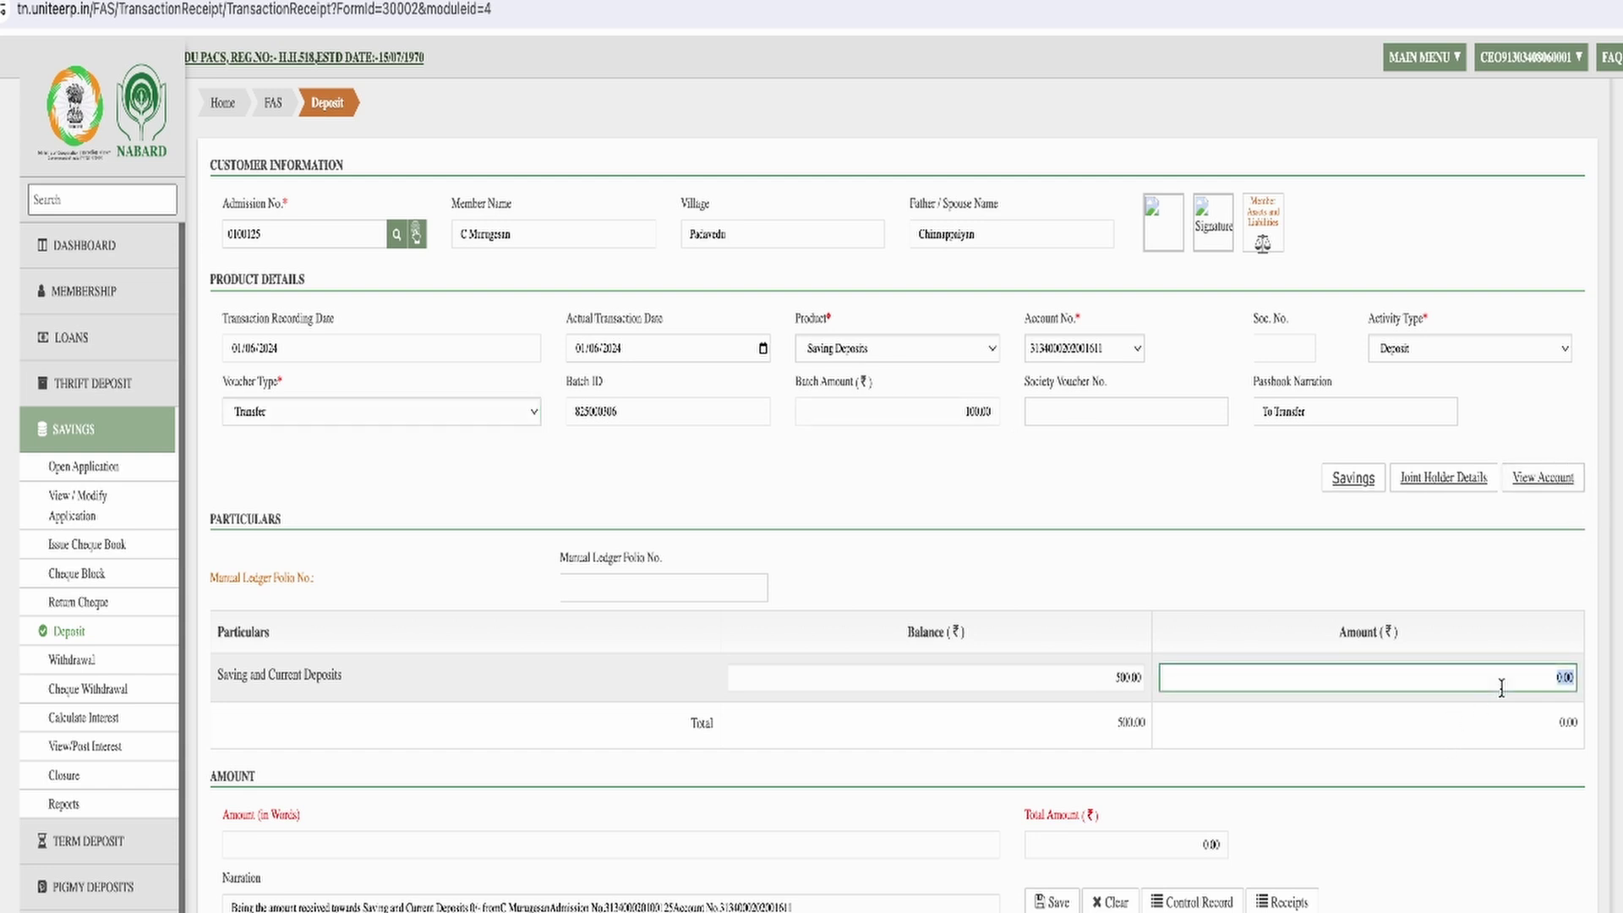
{"action": "key", "text": "BackSpace"}
{"action": "type", "text": "100"}
{"action": "key", "text": "Tab"}
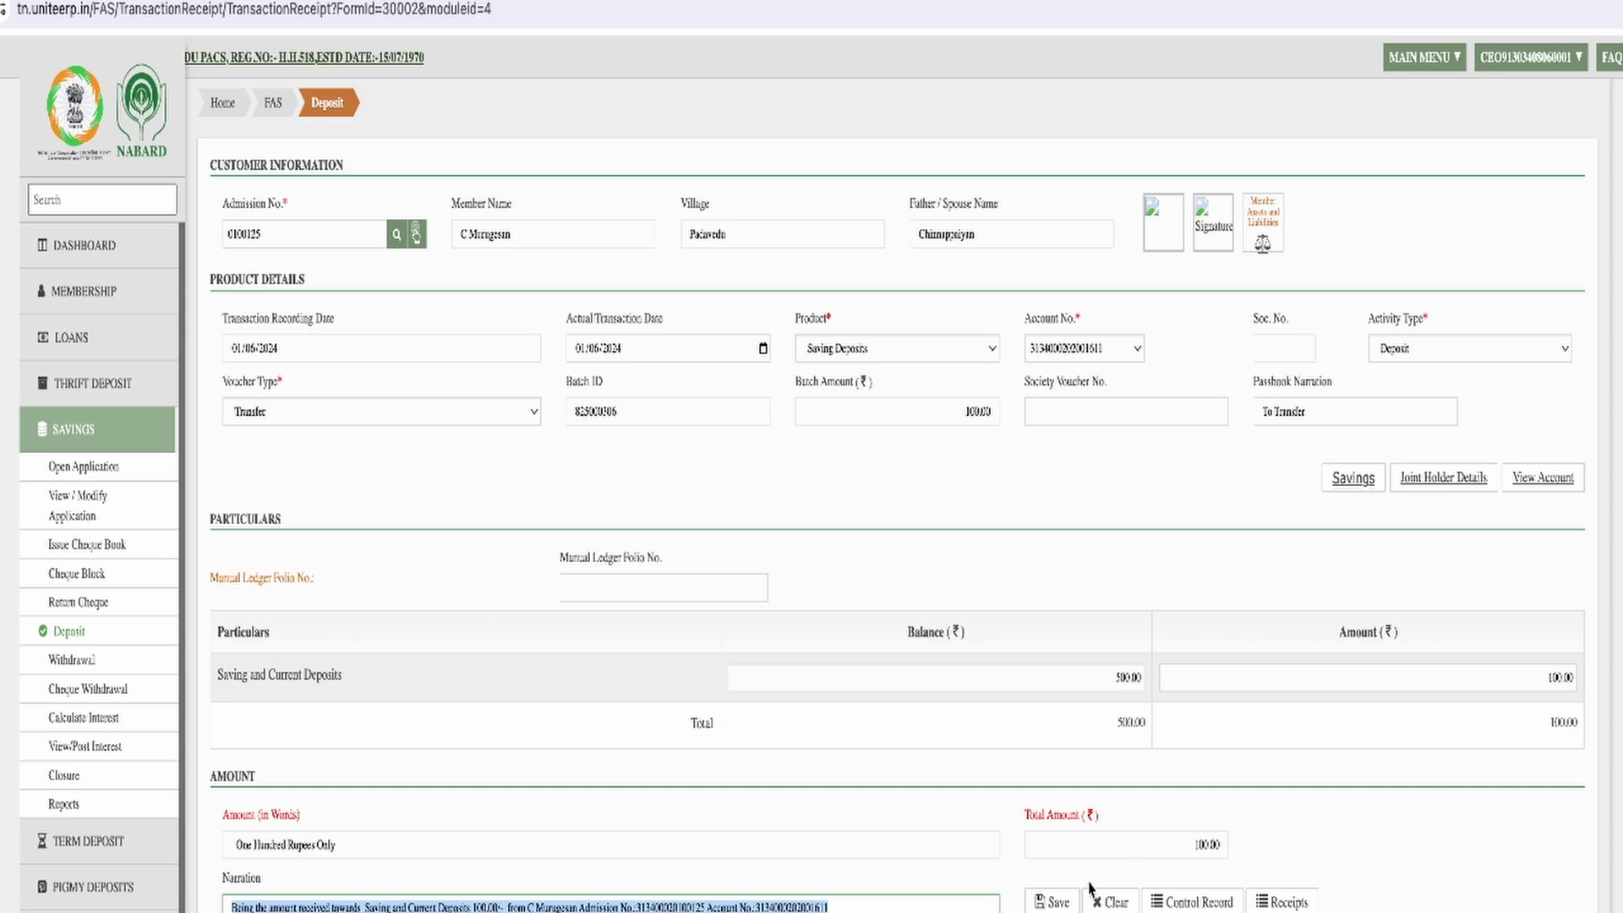
Save and confirm the transfer deposit transaction, and close its voucher preview without printing.
{"action": "left_click", "coordinate": [1064, 902]}
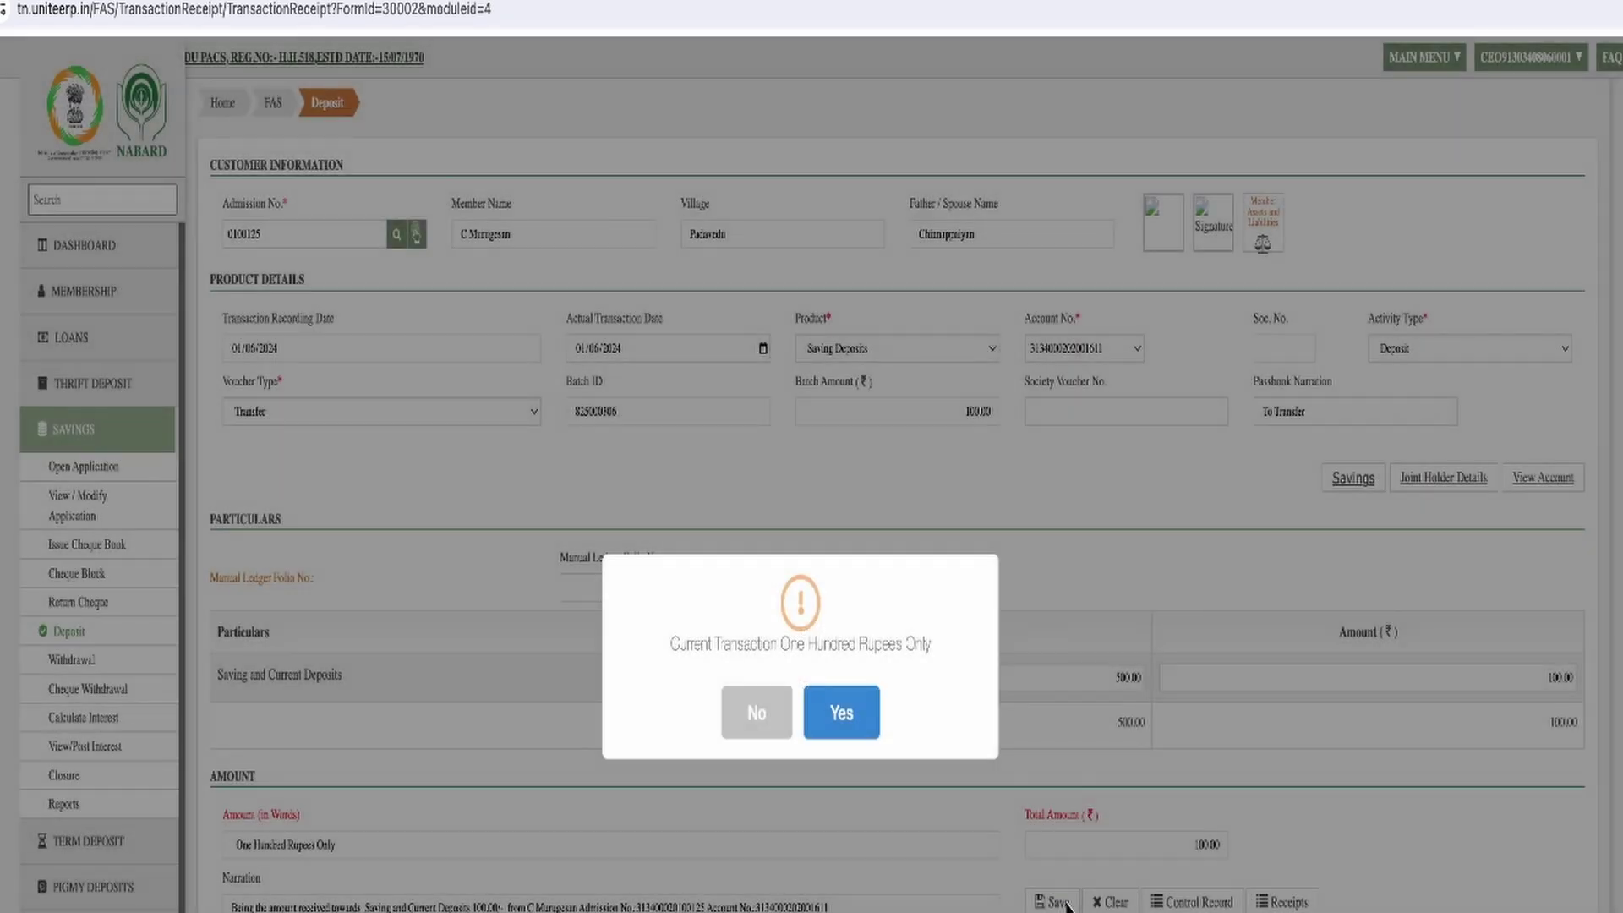
{"action": "left_click", "coordinate": [845, 714]}
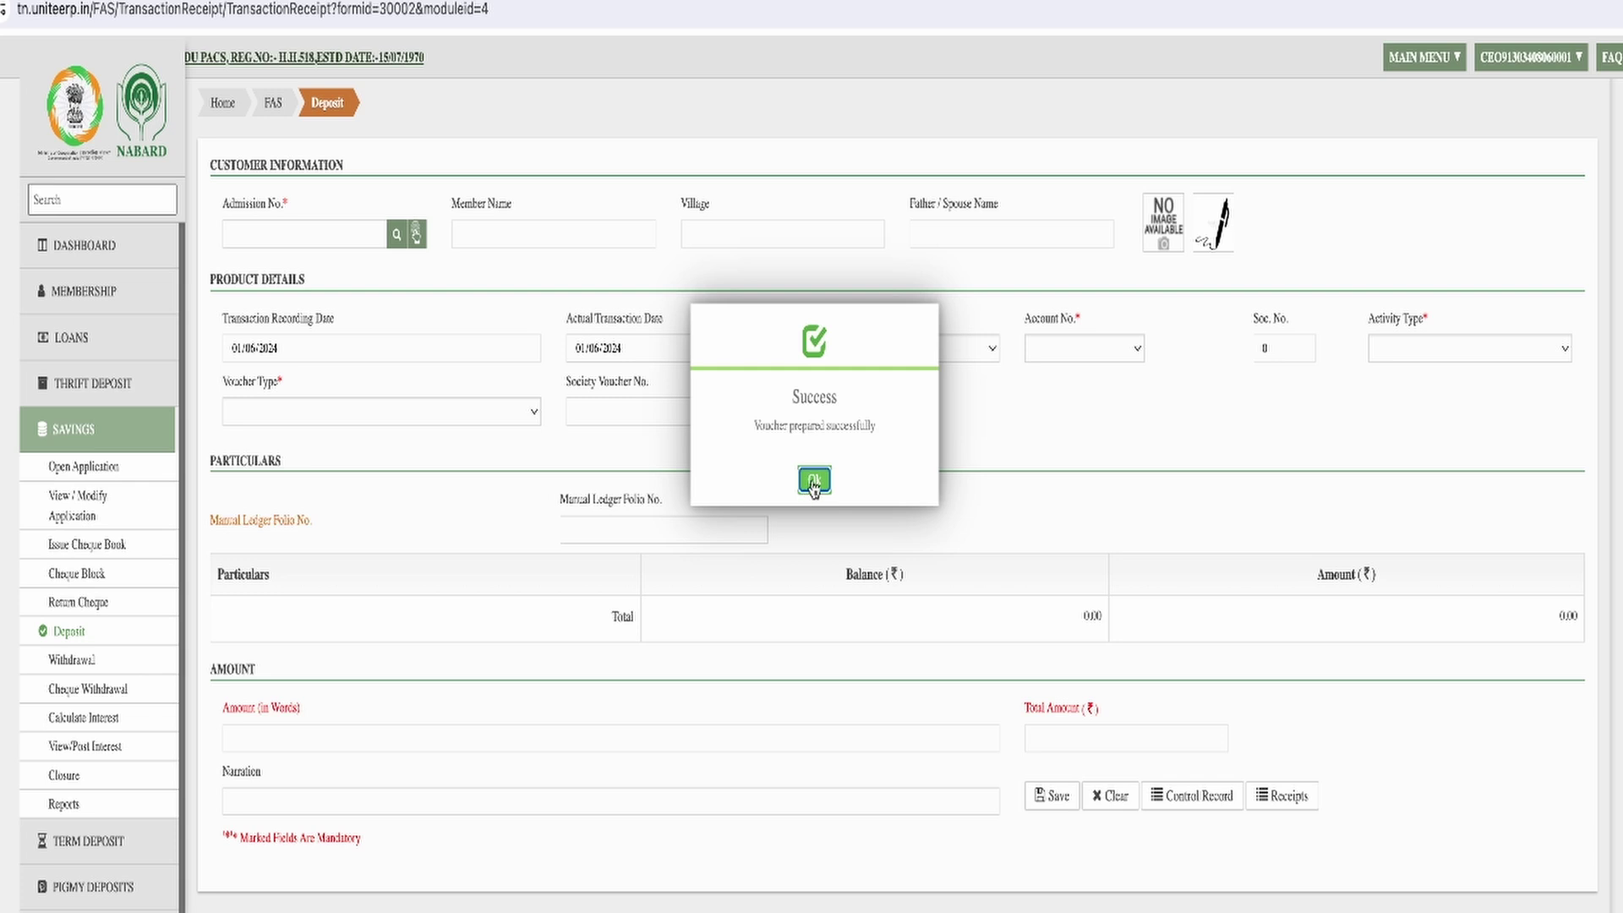
{"action": "left_click", "coordinate": [813, 480]}
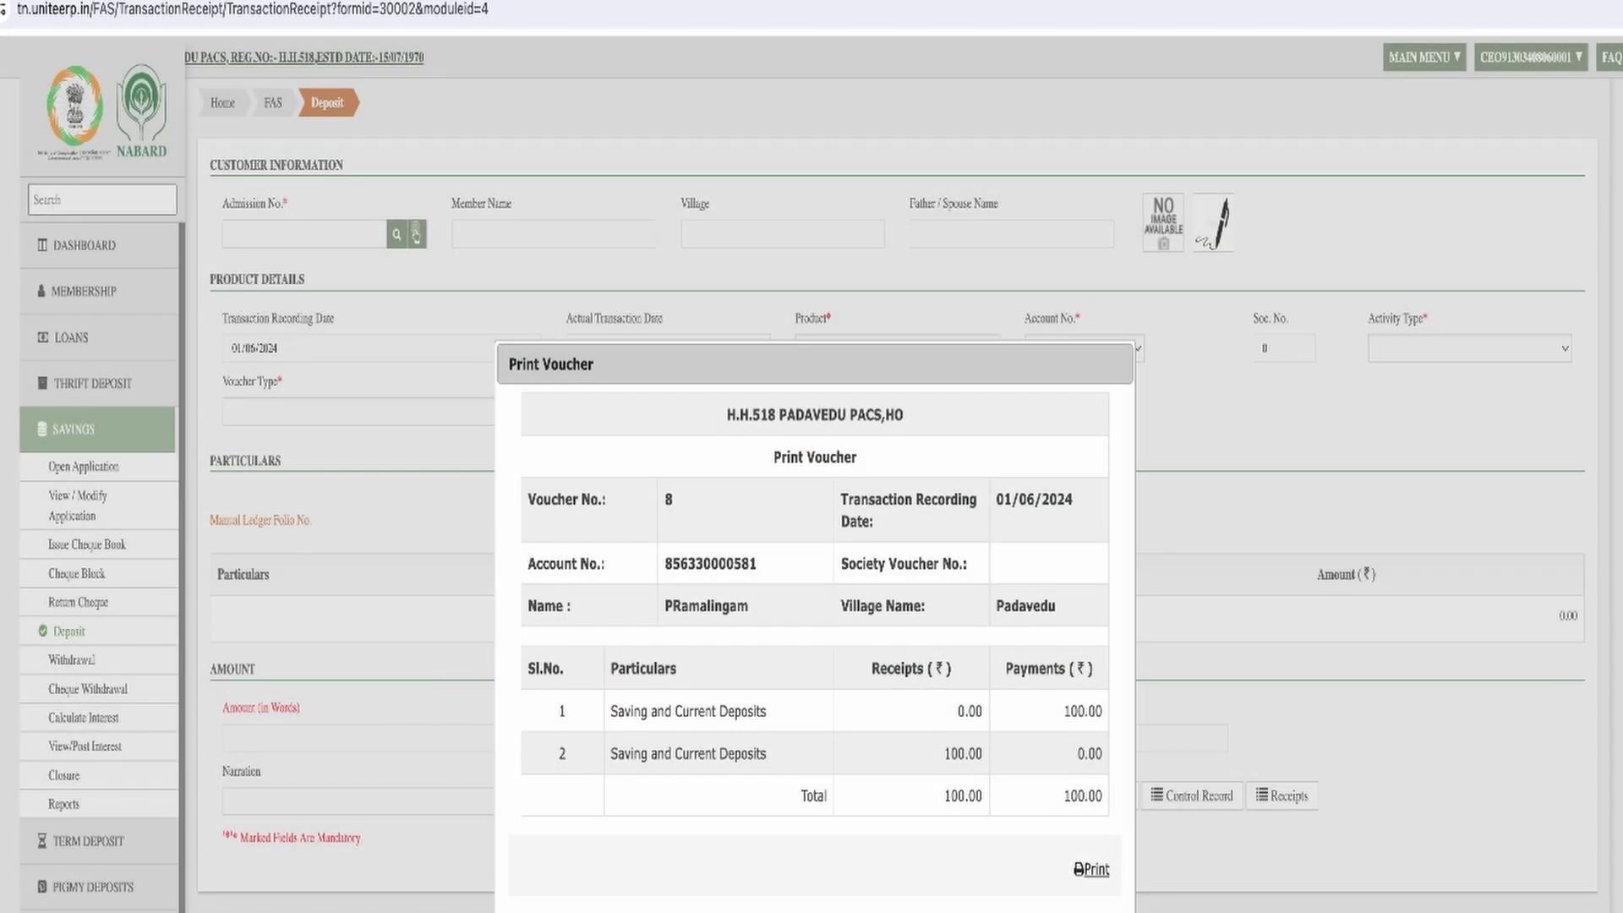
{"action": "key", "text": "Escape"}
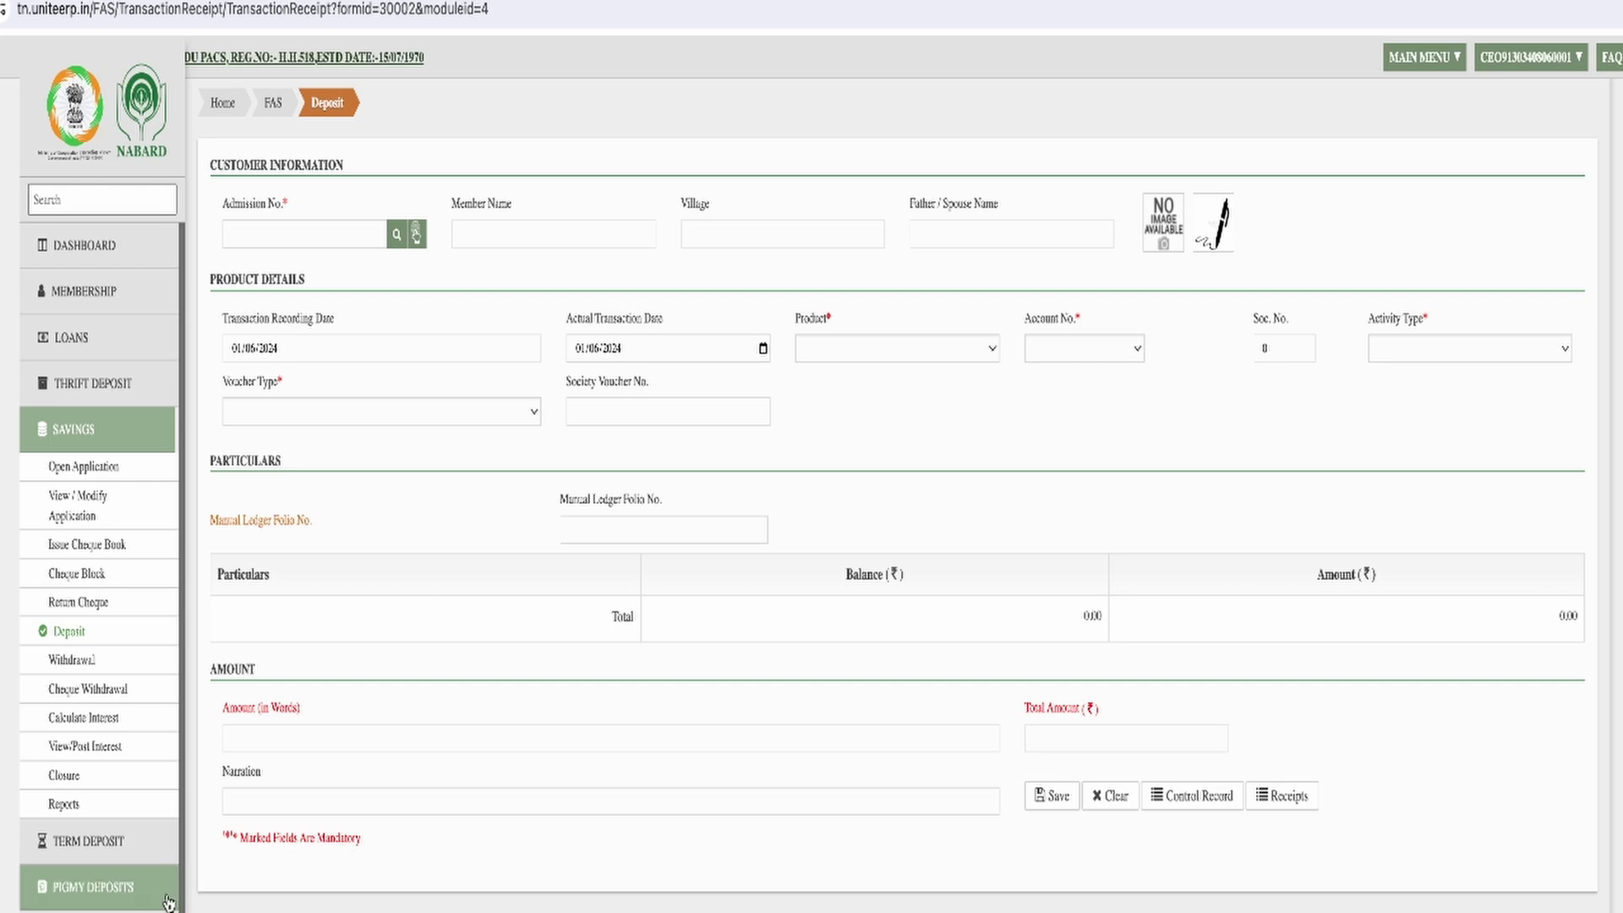
List the FAS vouchers for all modules in Pass Voucher, select the 100 rupee transfer voucher in batch 825000306 and post it.
{"action": "scroll", "coordinate": [164, 904], "scroll_direction": "down", "scroll_amount": 4}
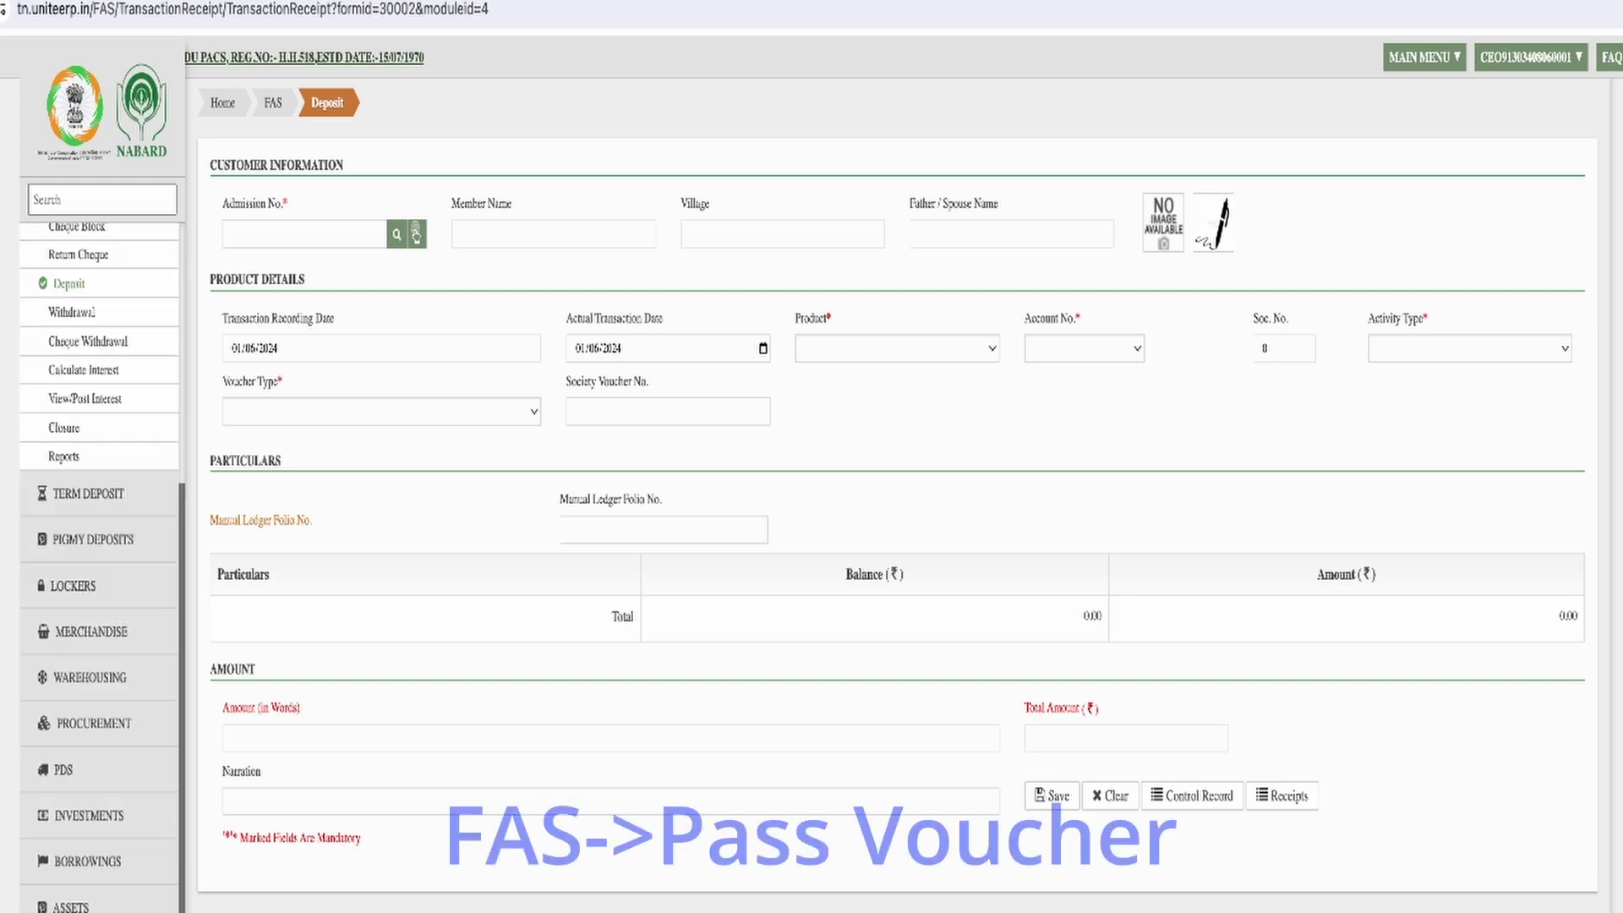
{"action": "left_click", "coordinate": [164, 902]}
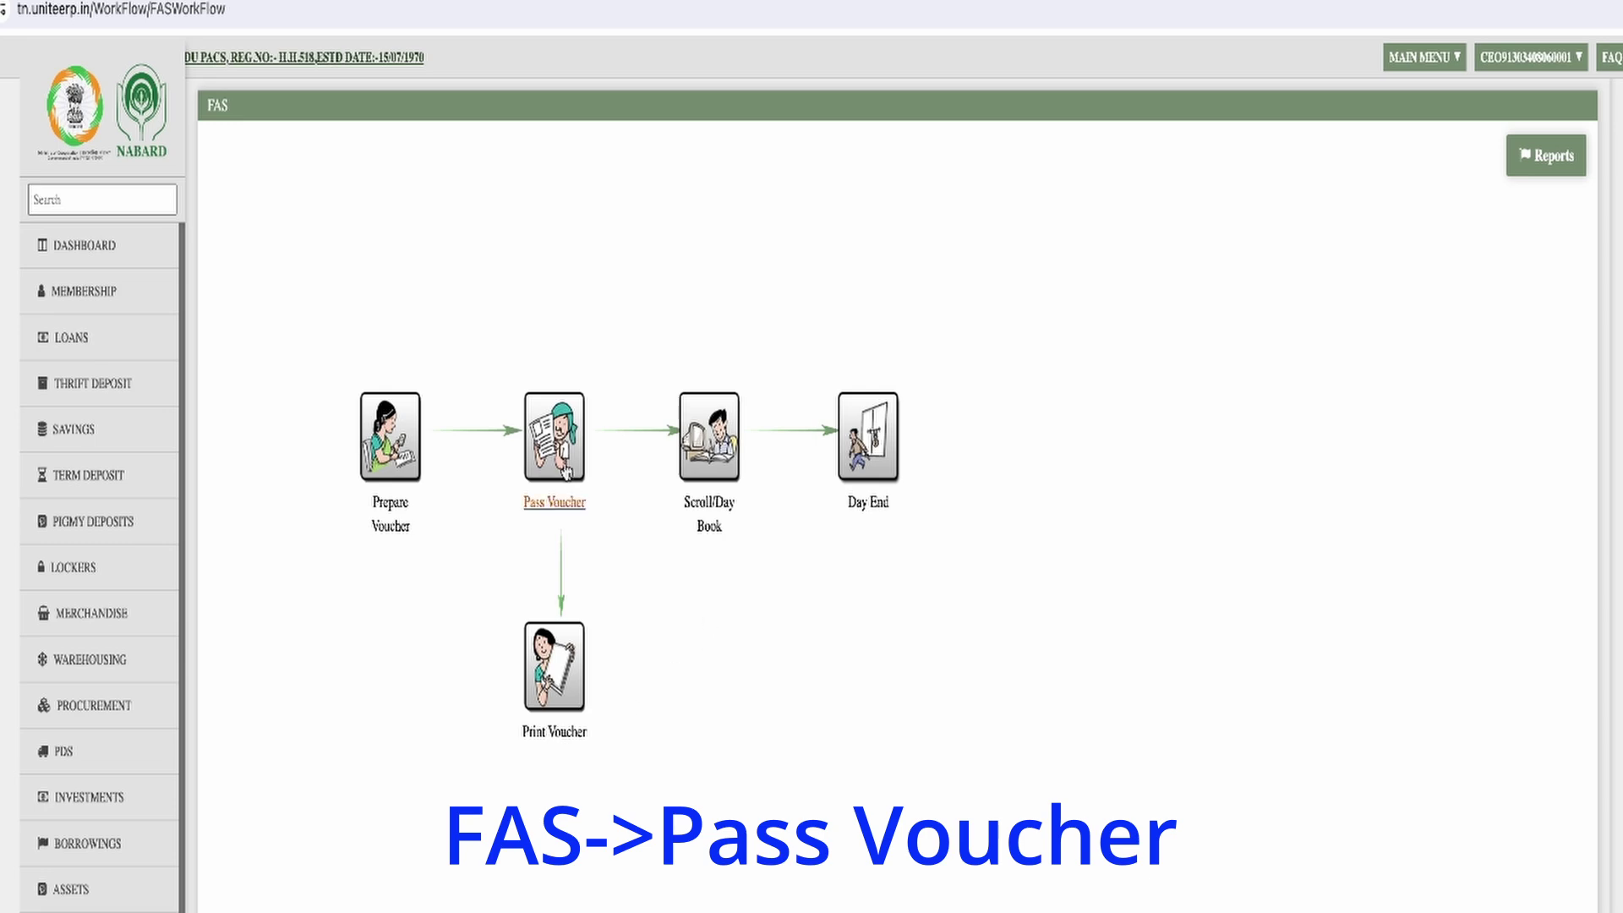
{"action": "left_click", "coordinate": [566, 472]}
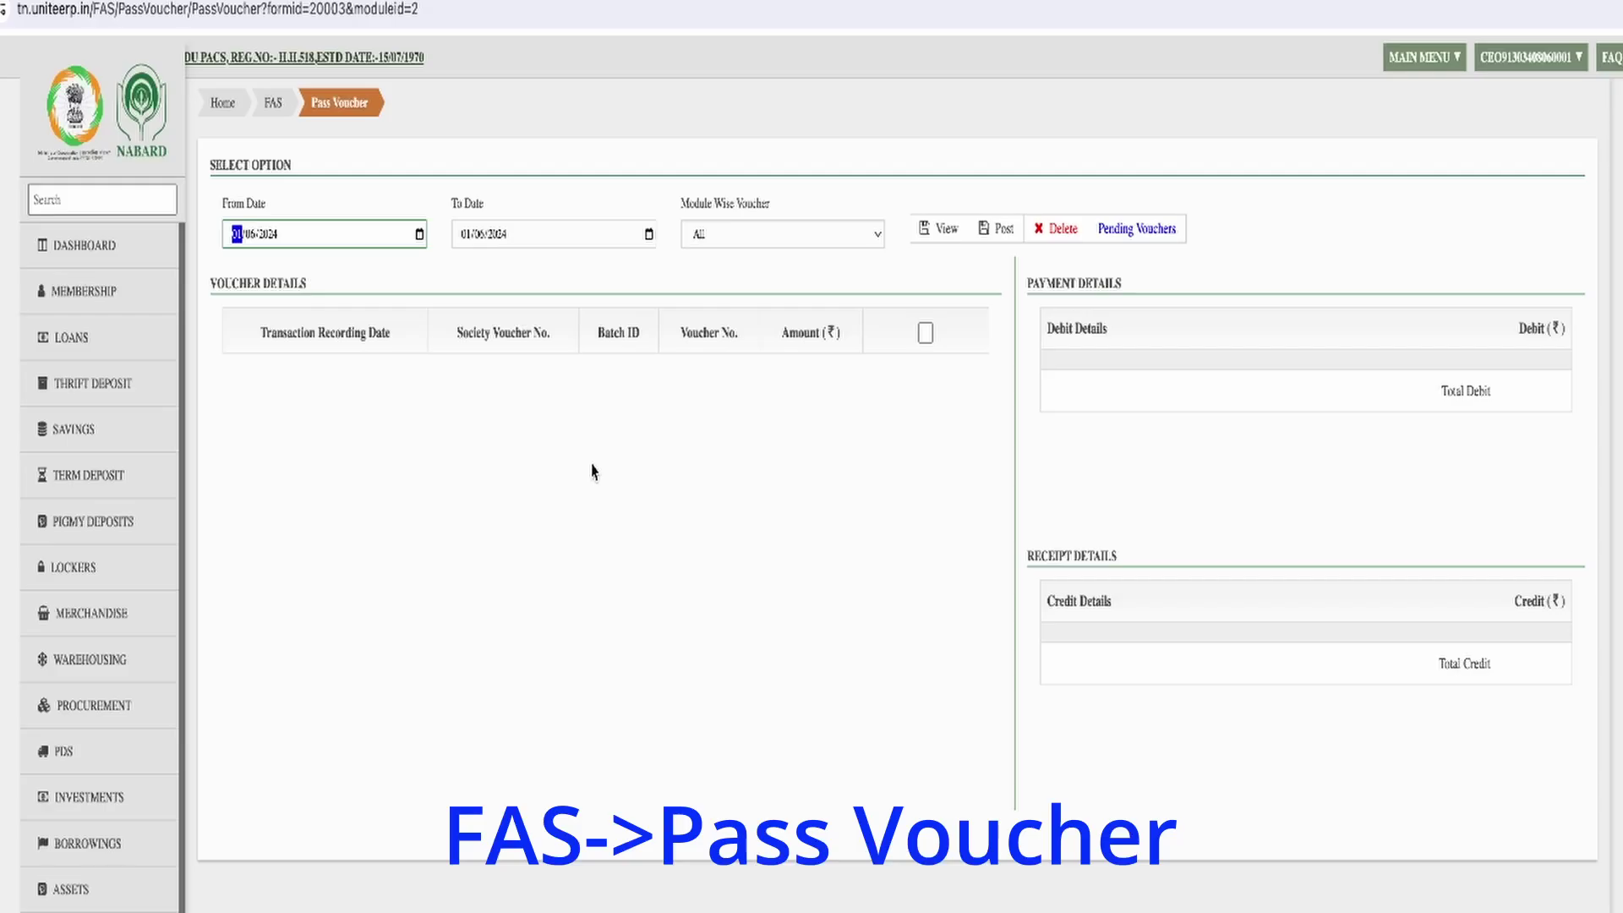
{"action": "left_click", "coordinate": [926, 227]}
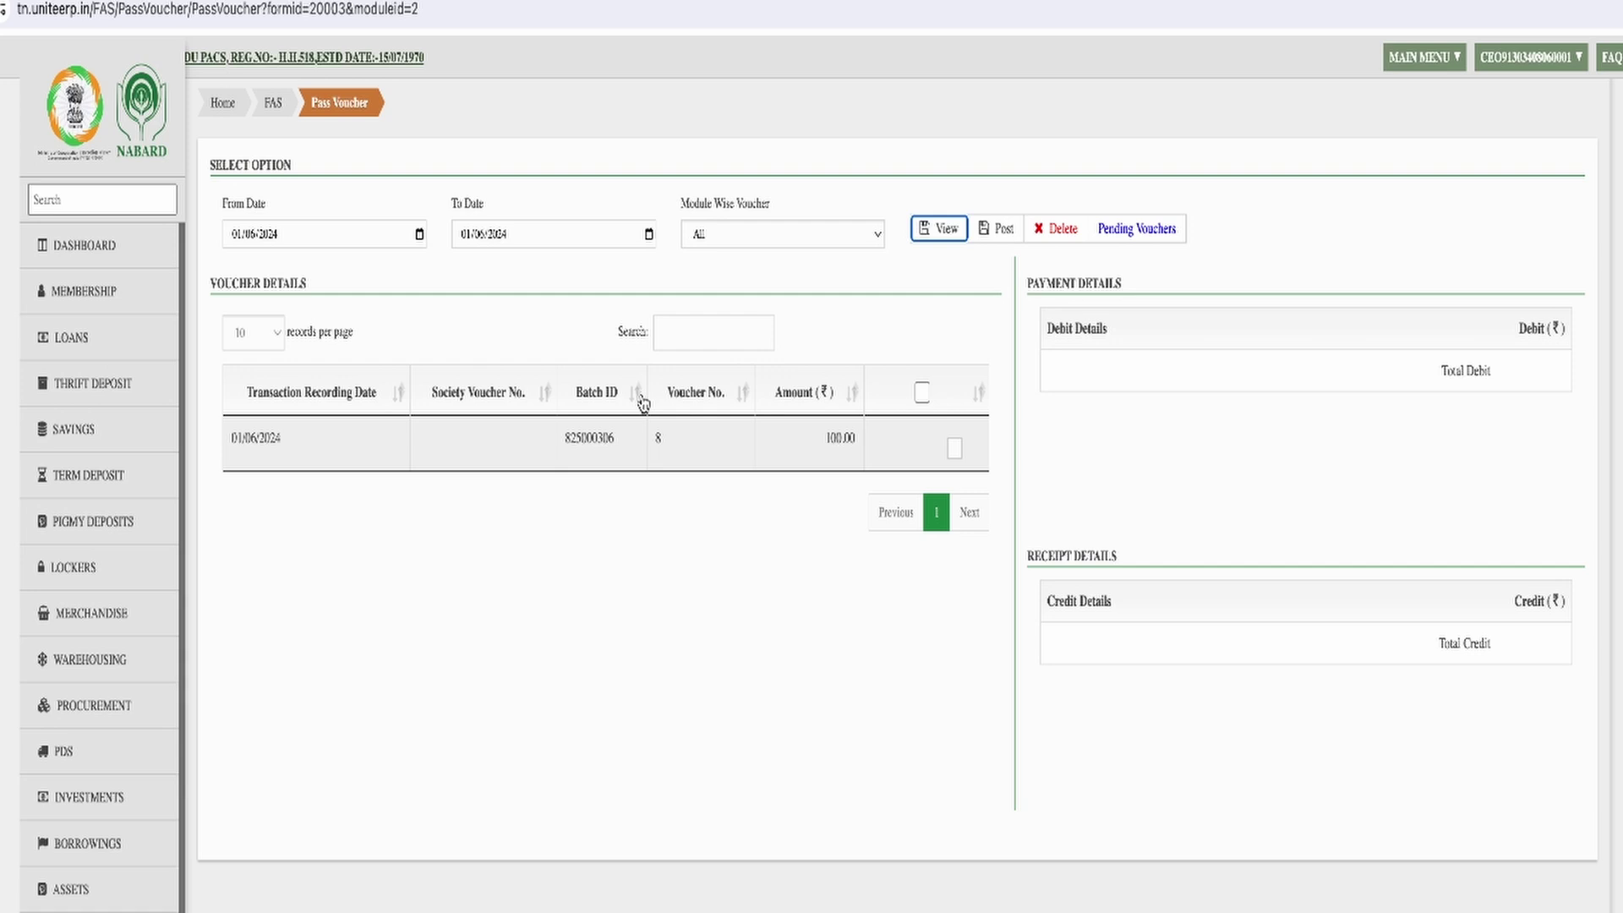
{"action": "left_click", "coordinate": [594, 443]}
{"action": "left_click", "coordinate": [955, 448]}
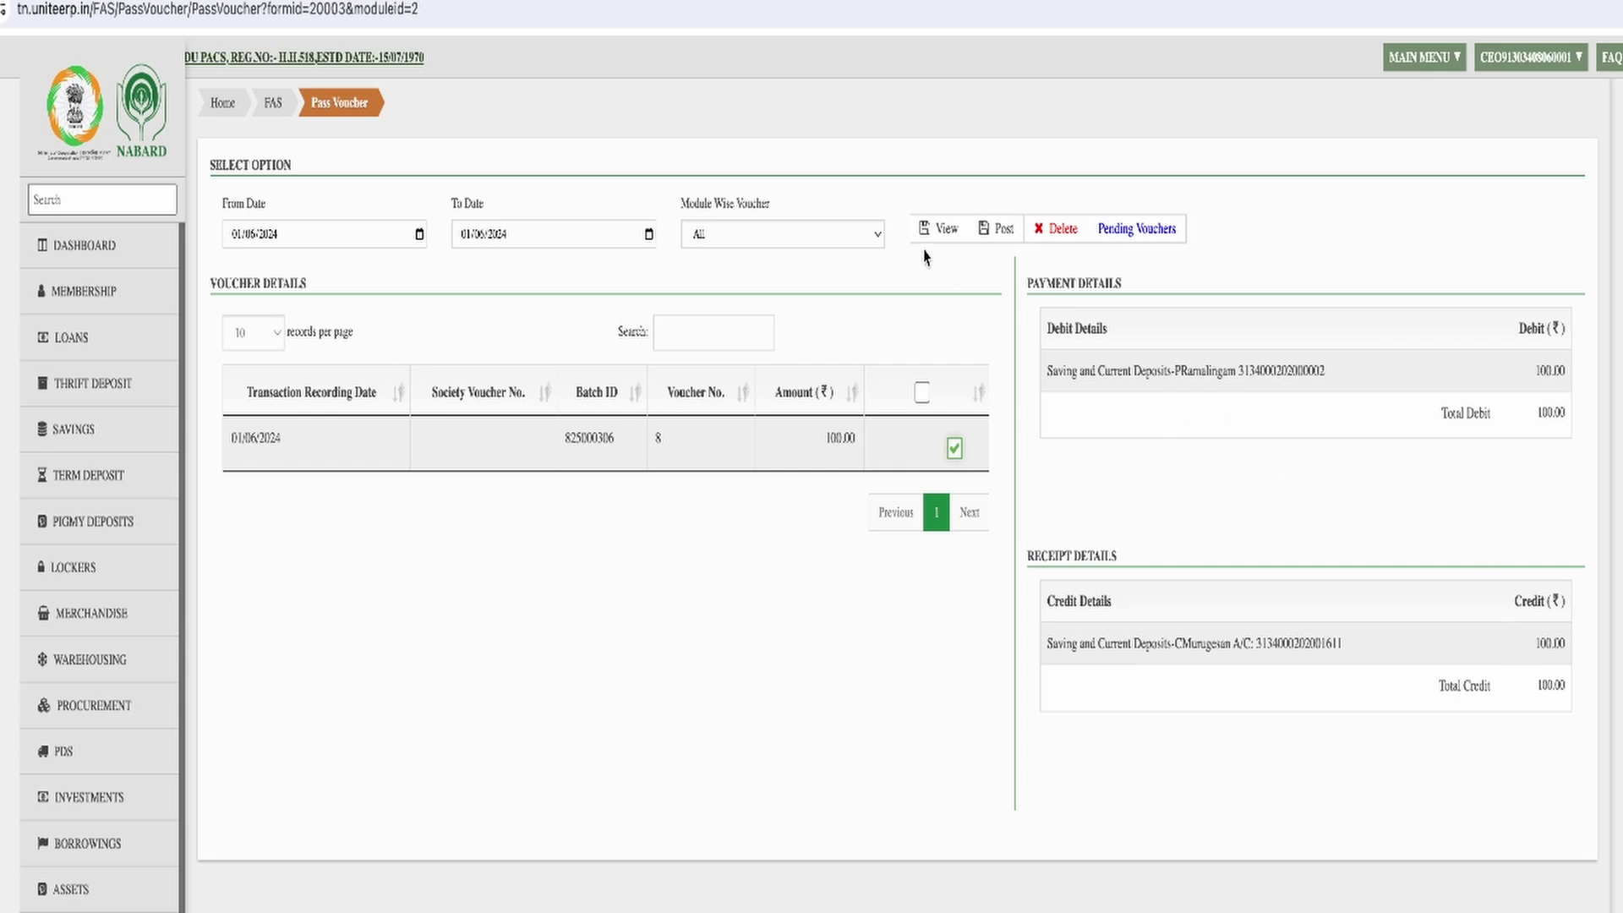
{"action": "left_click", "coordinate": [998, 239]}
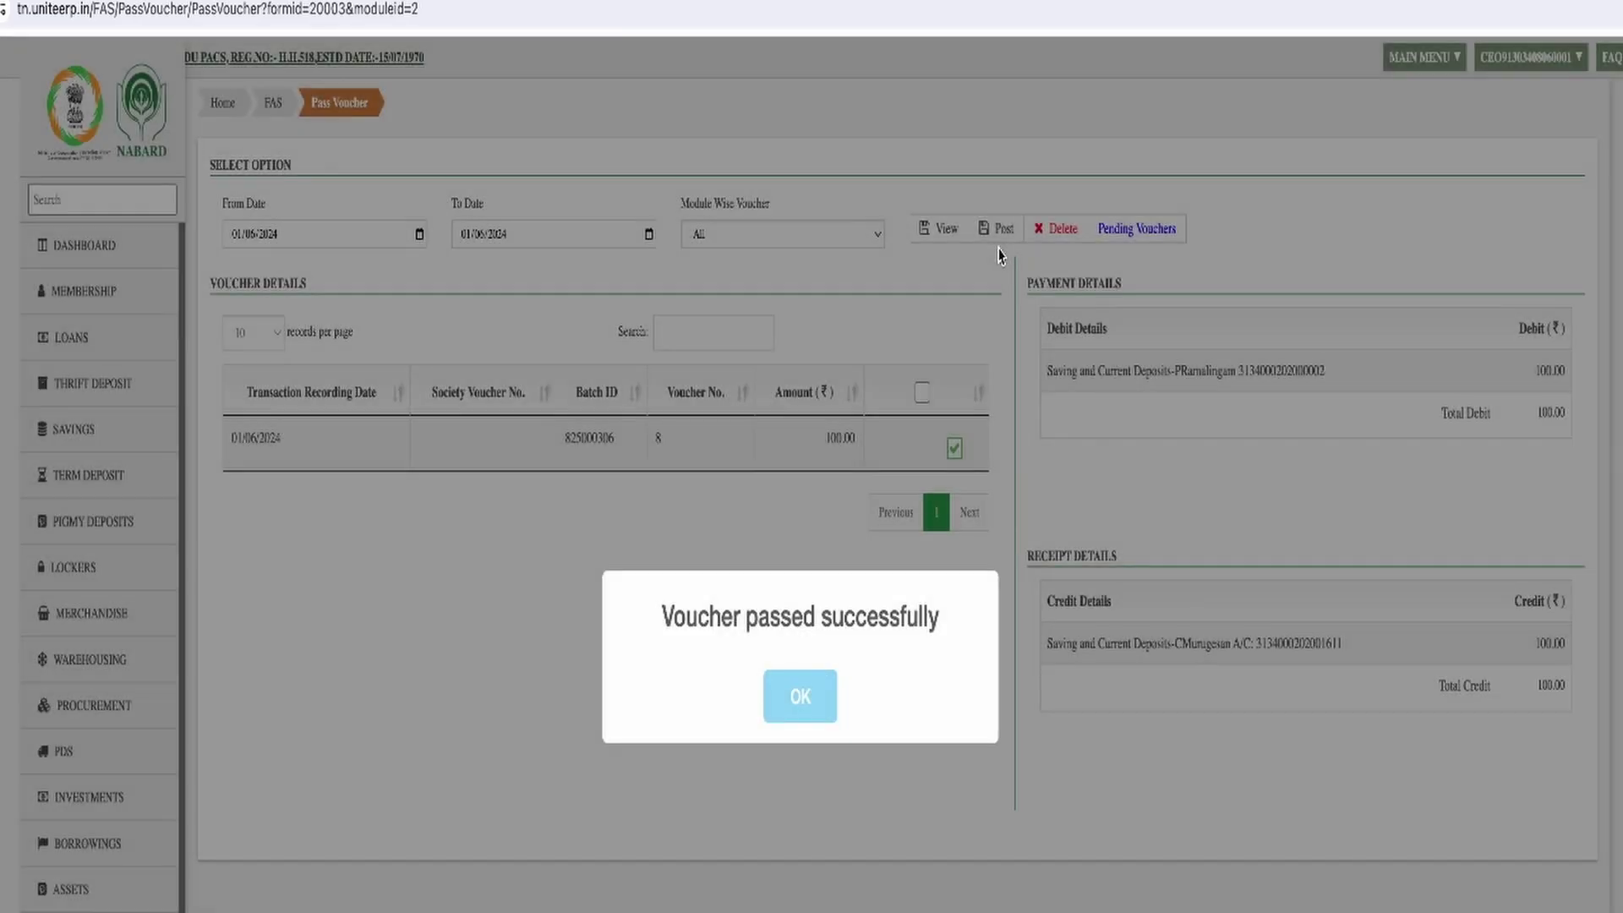
{"action": "left_click", "coordinate": [795, 701]}
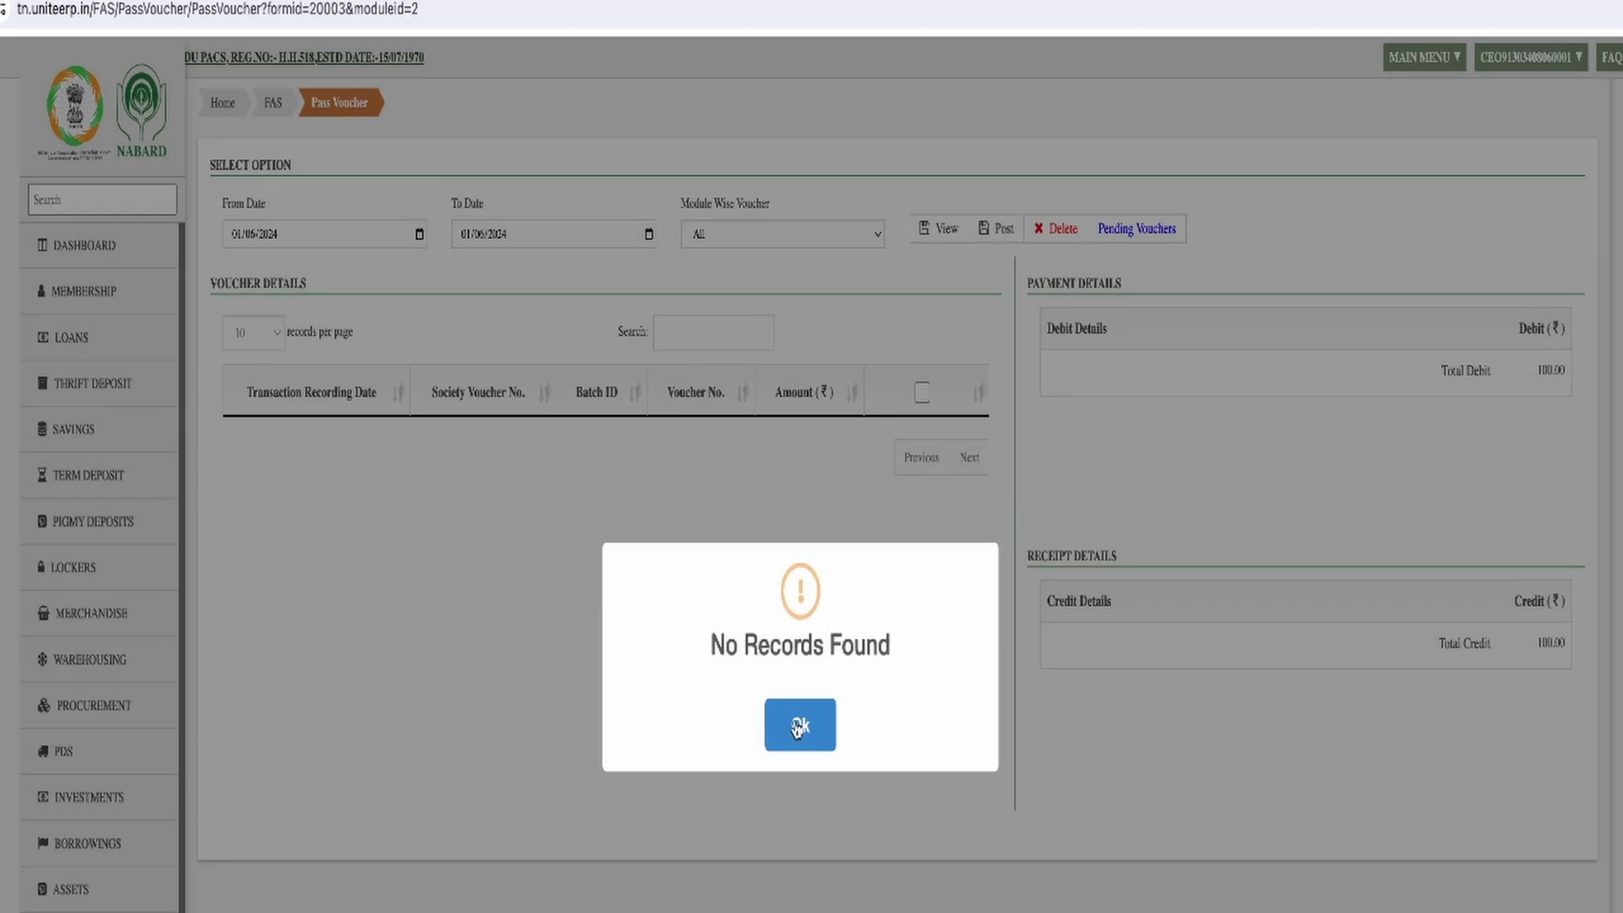
{"action": "left_click", "coordinate": [798, 725]}
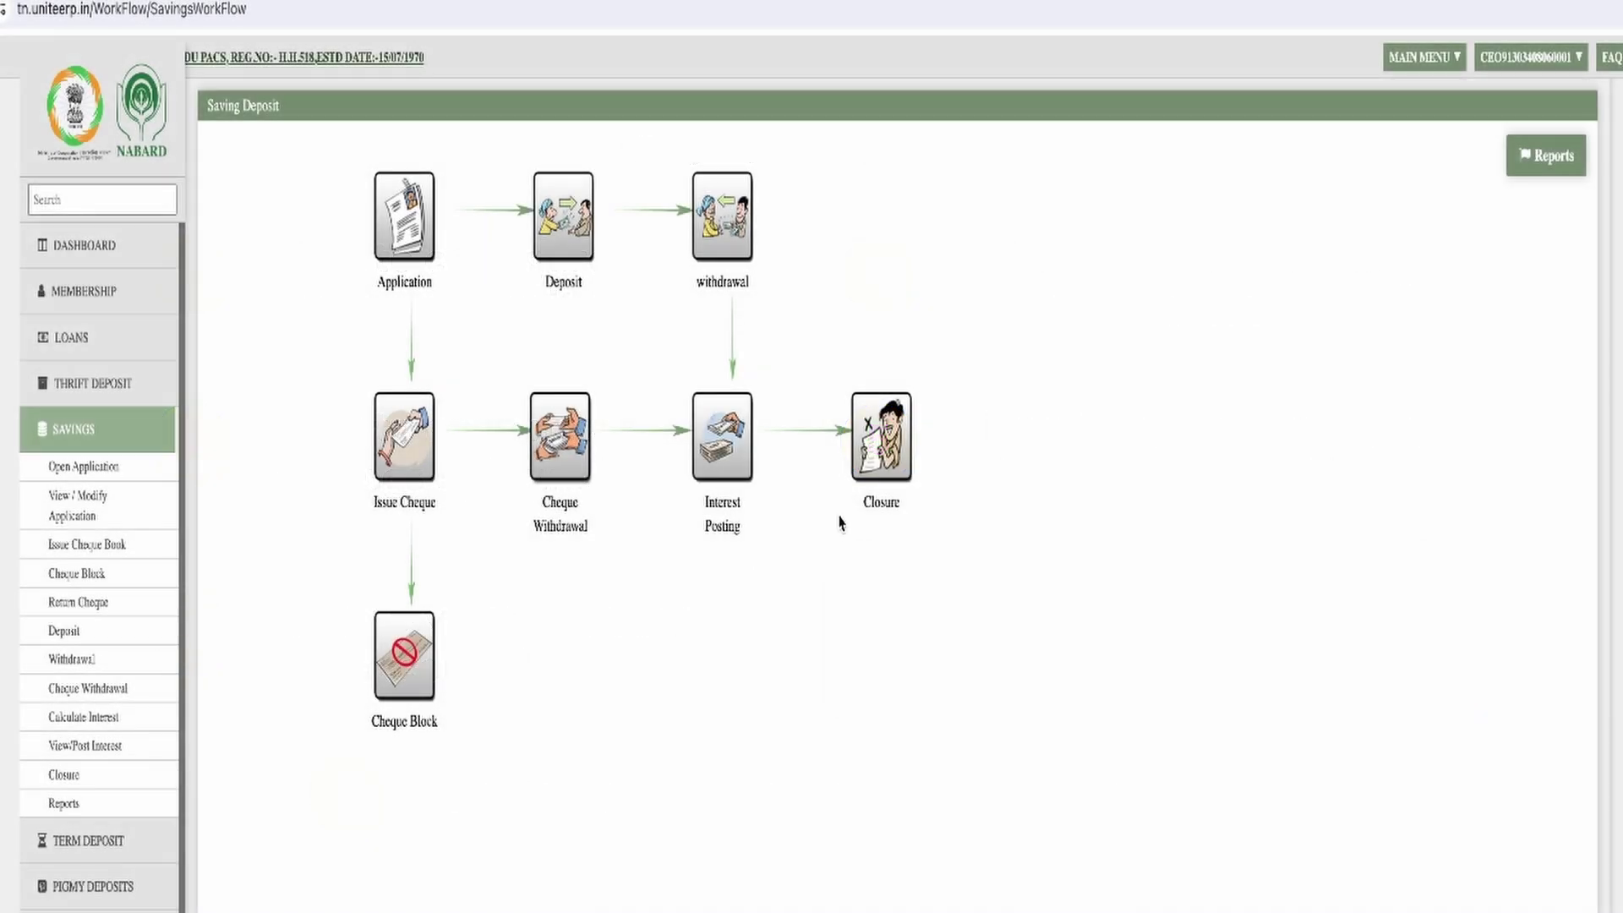
Start an SB Closure transaction for savings and load the account holder by entering the member's admission number.
{"action": "left_click", "coordinate": [889, 461]}
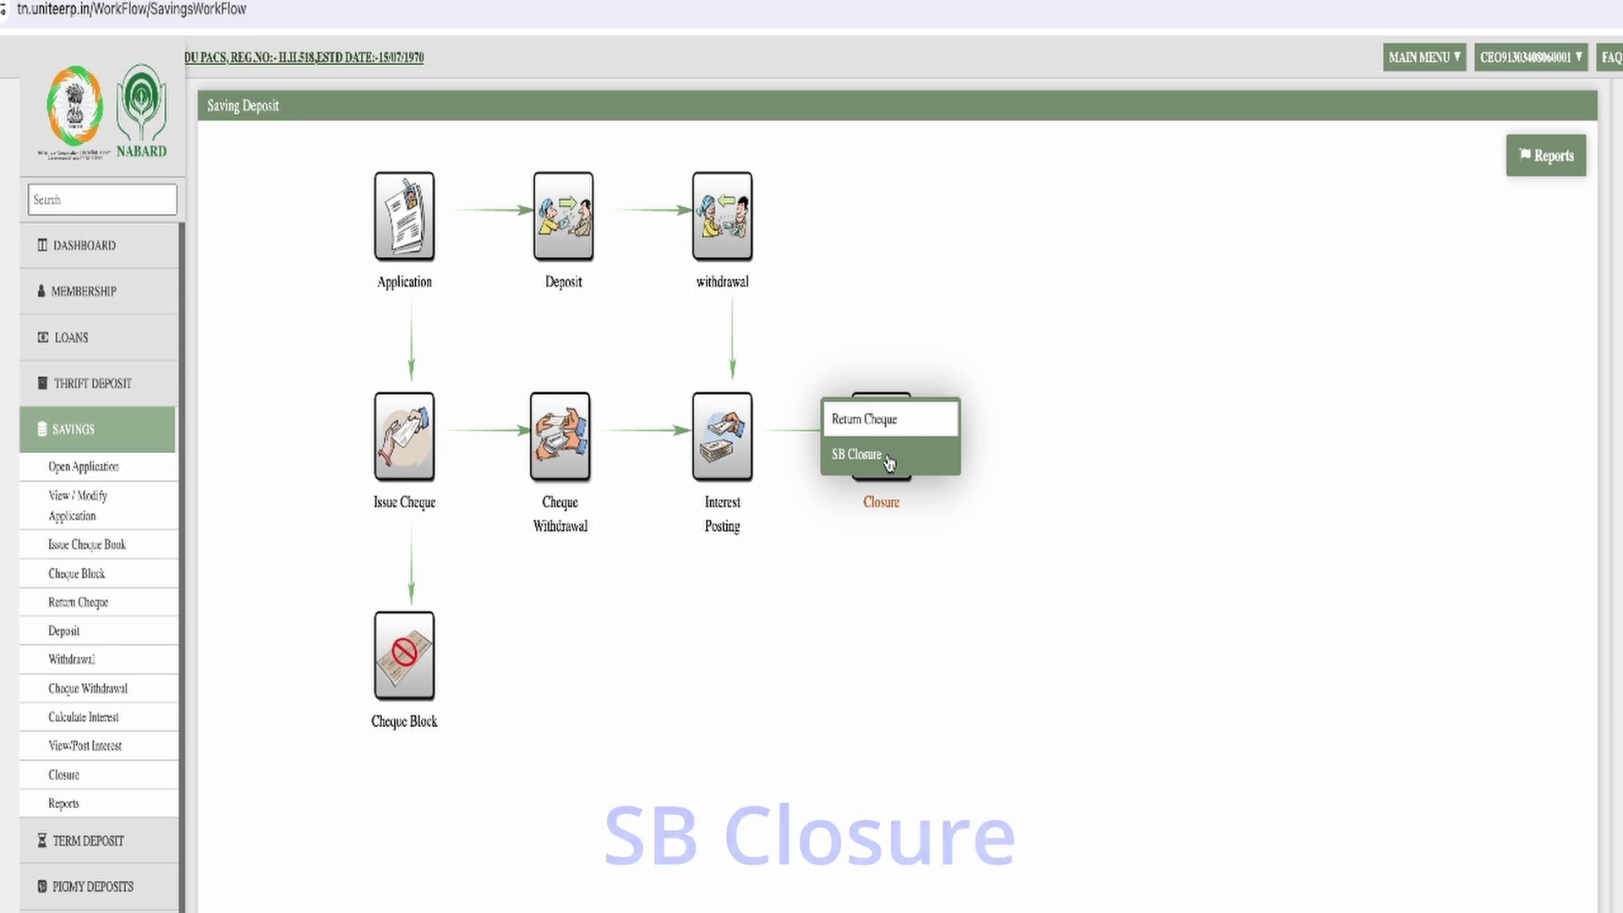
{"action": "left_click", "coordinate": [890, 461]}
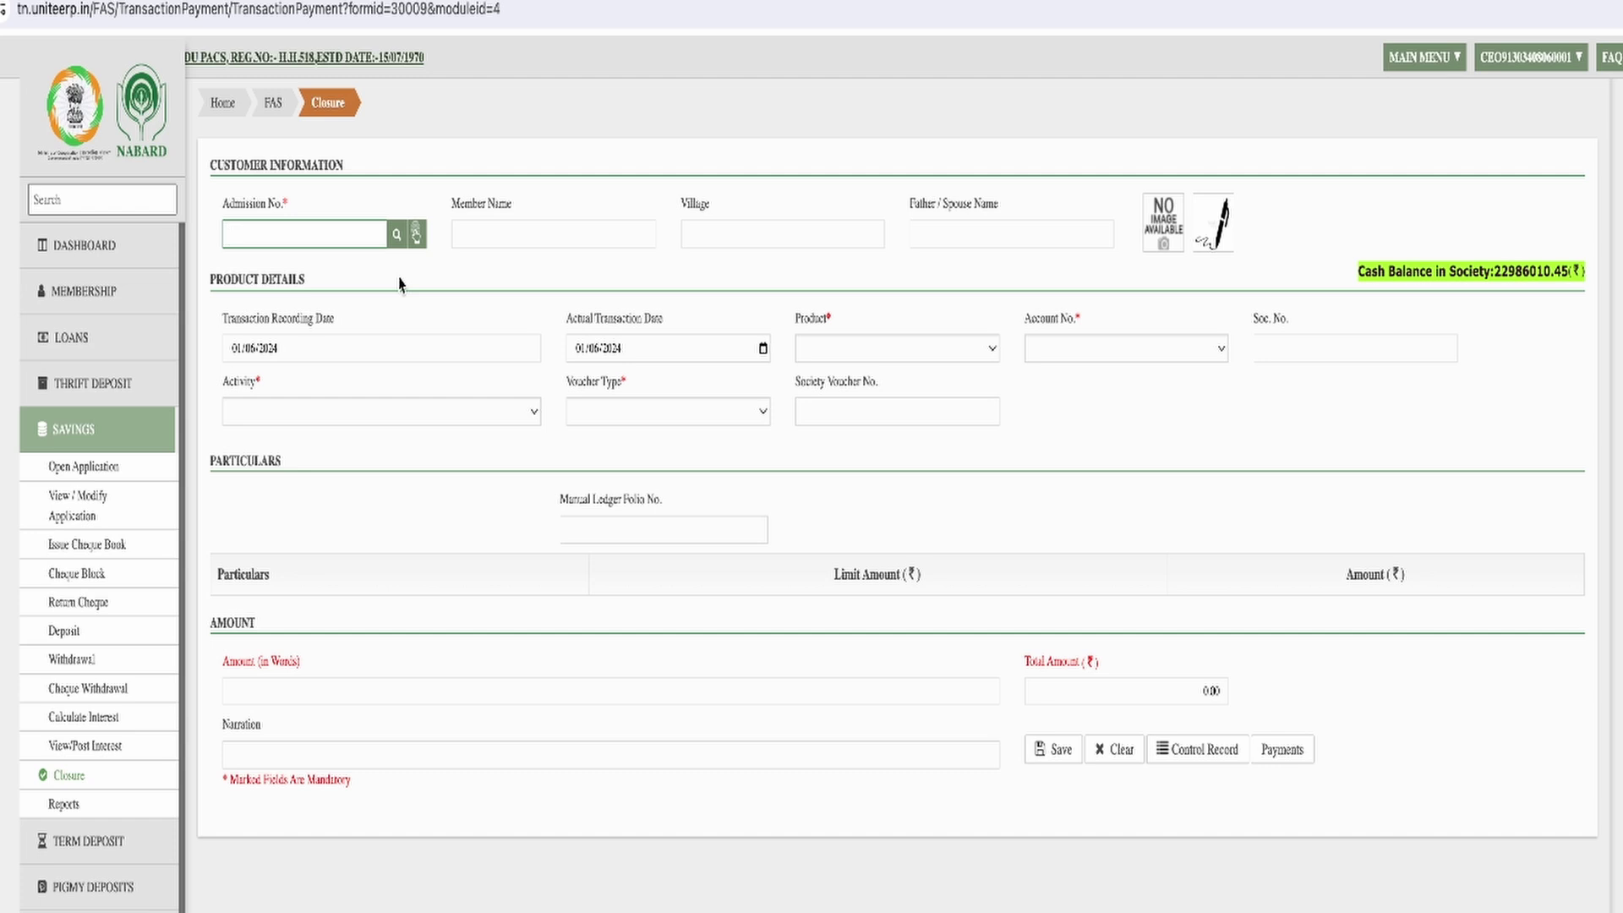
{"action": "type", "text": "0100039"}
{"action": "key", "text": "Tab"}
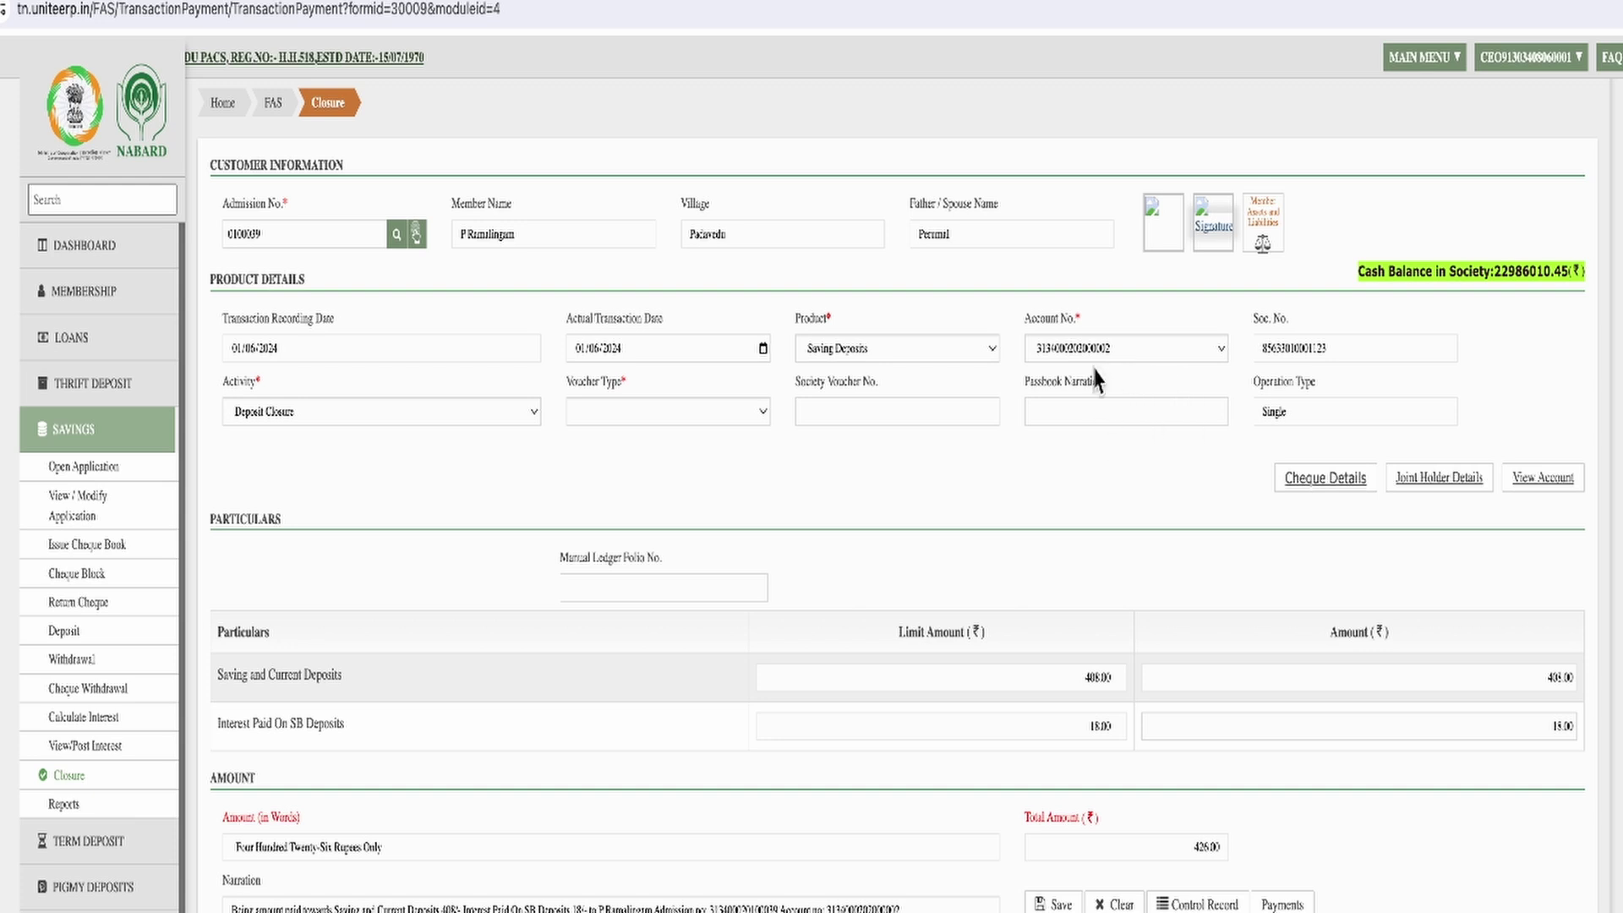
Set the closure's voucher type to Cash, then save and confirm the account closure transaction.
{"action": "left_click", "coordinate": [596, 414]}
{"action": "left_click", "coordinate": [594, 439]}
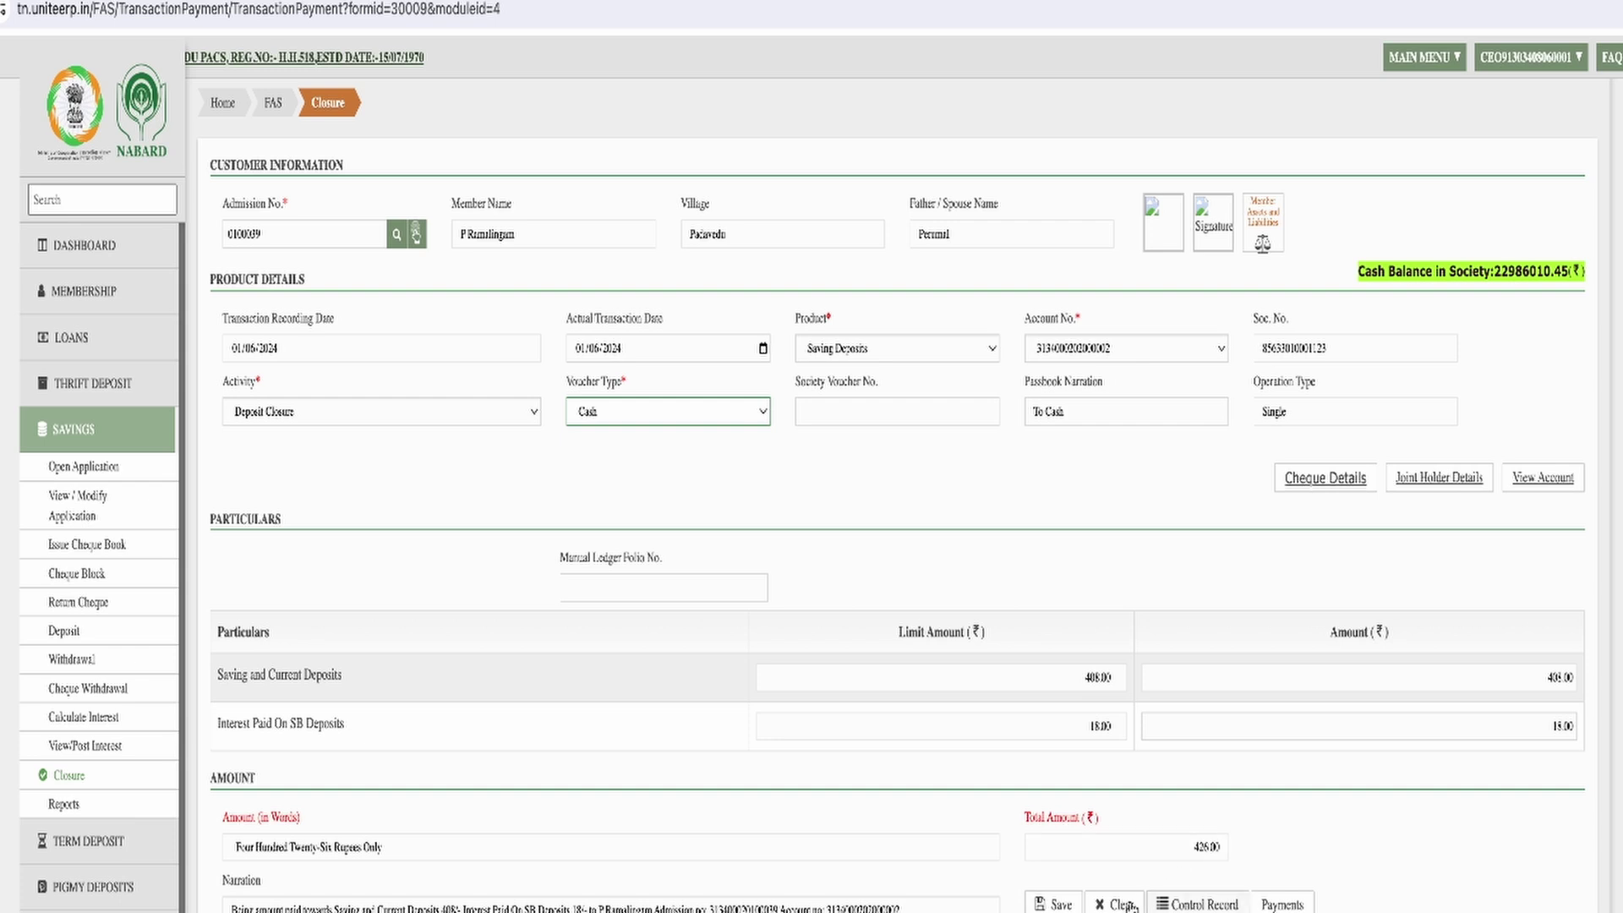
{"action": "left_click", "coordinate": [1052, 903]}
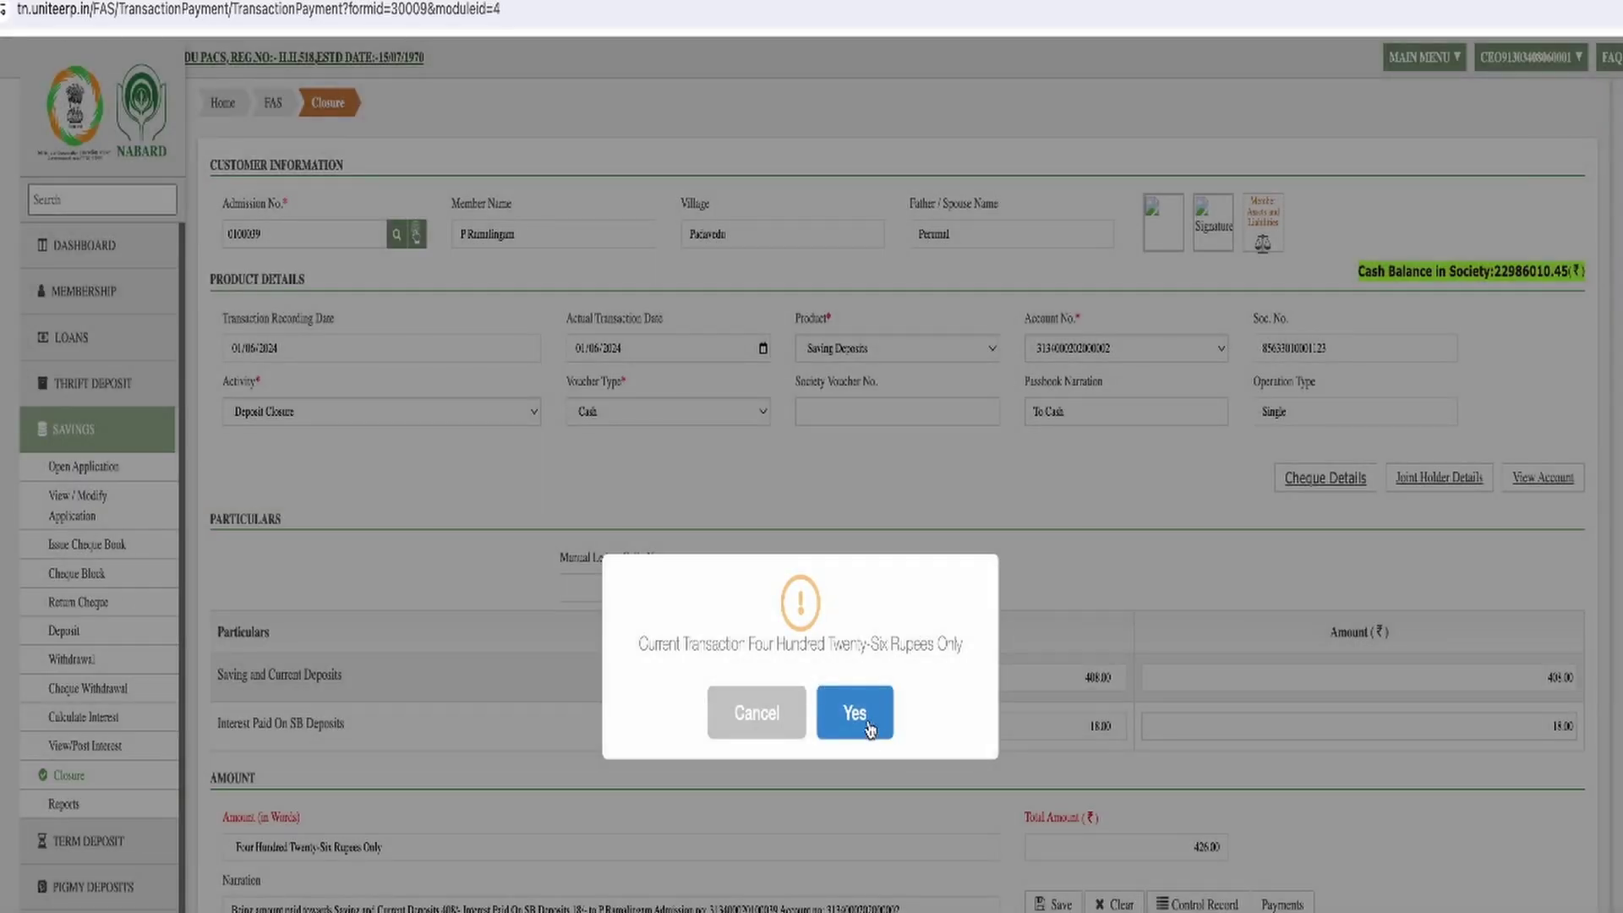
{"action": "left_click", "coordinate": [869, 728]}
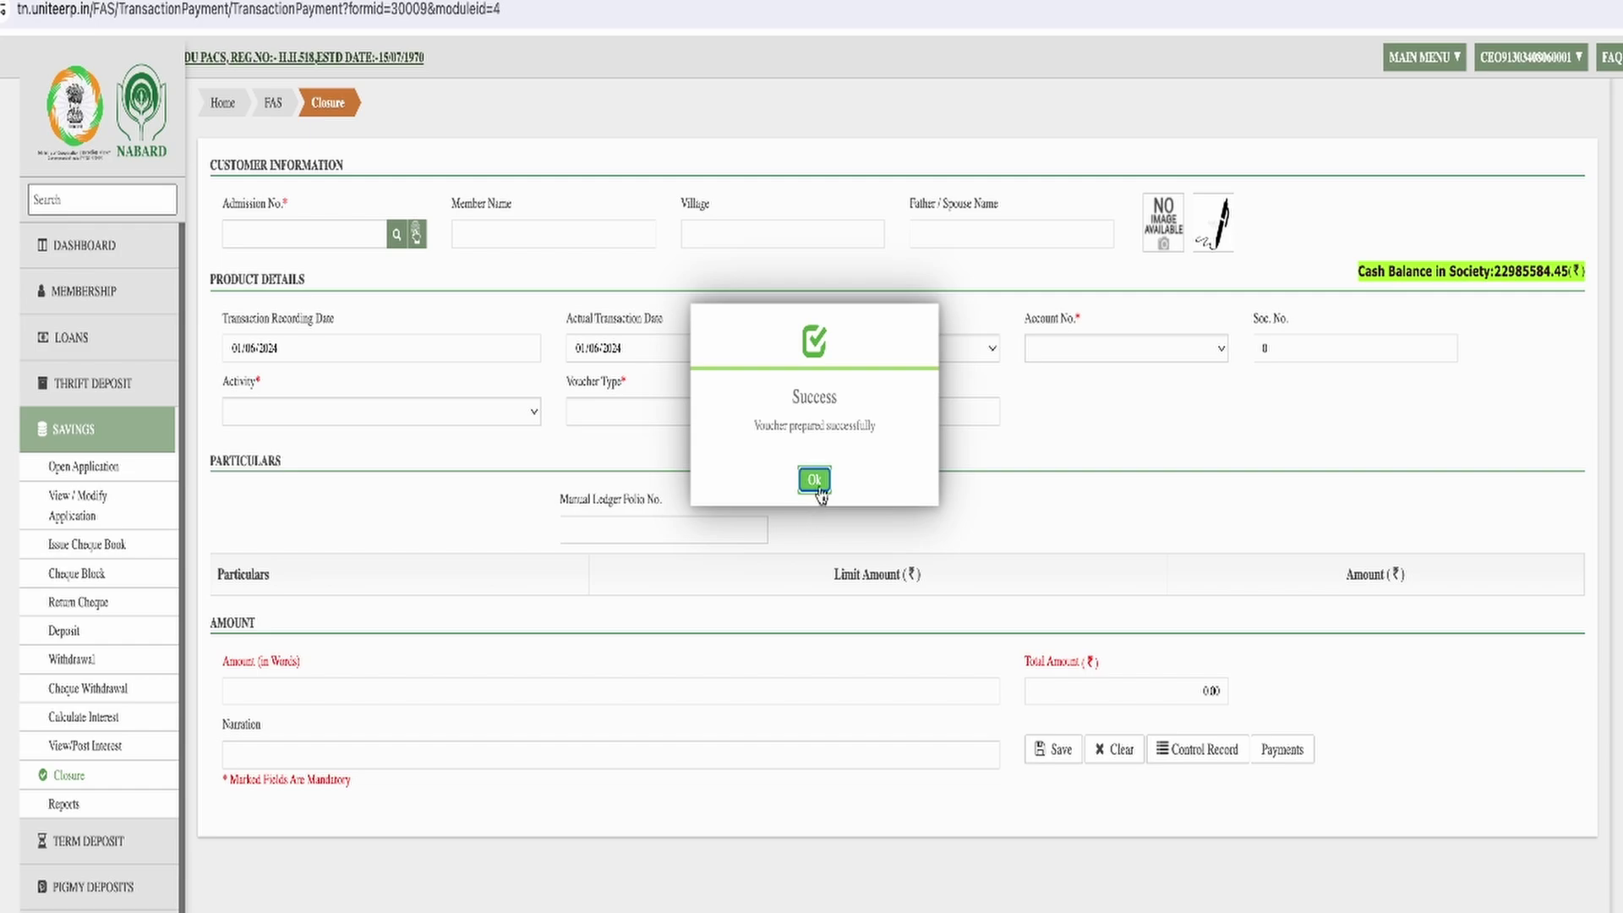
{"action": "left_click", "coordinate": [813, 480]}
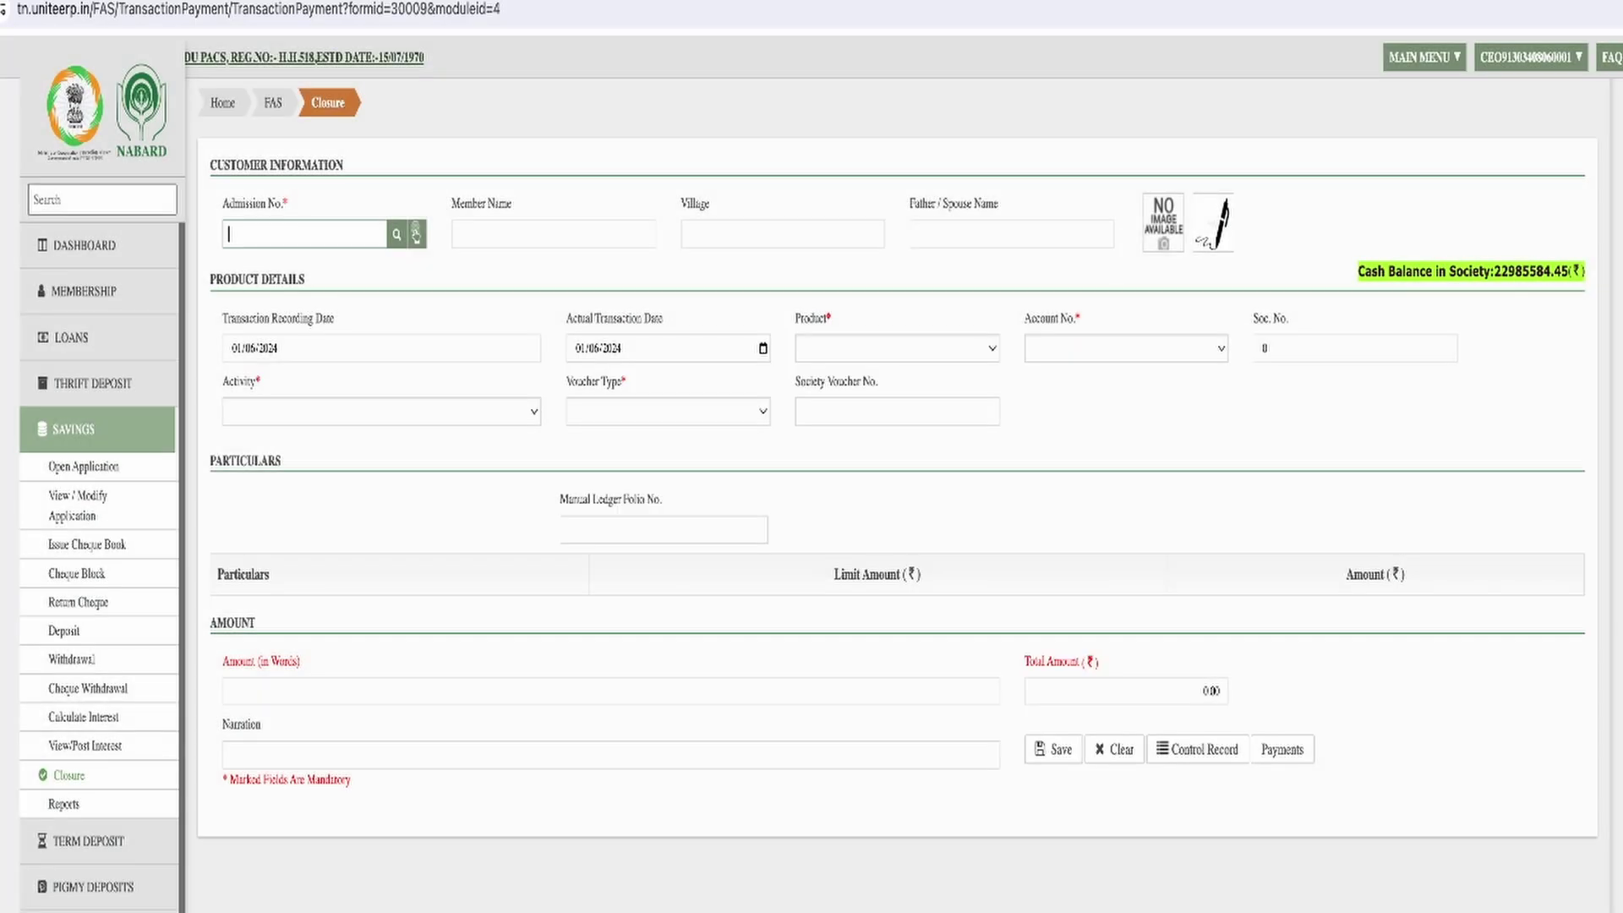
List the FAS vouchers for all modules in Pass Voucher, select the 426 rupee closure voucher and post it.
{"action": "scroll", "coordinate": [137, 859], "scroll_direction": "down", "scroll_amount": 4}
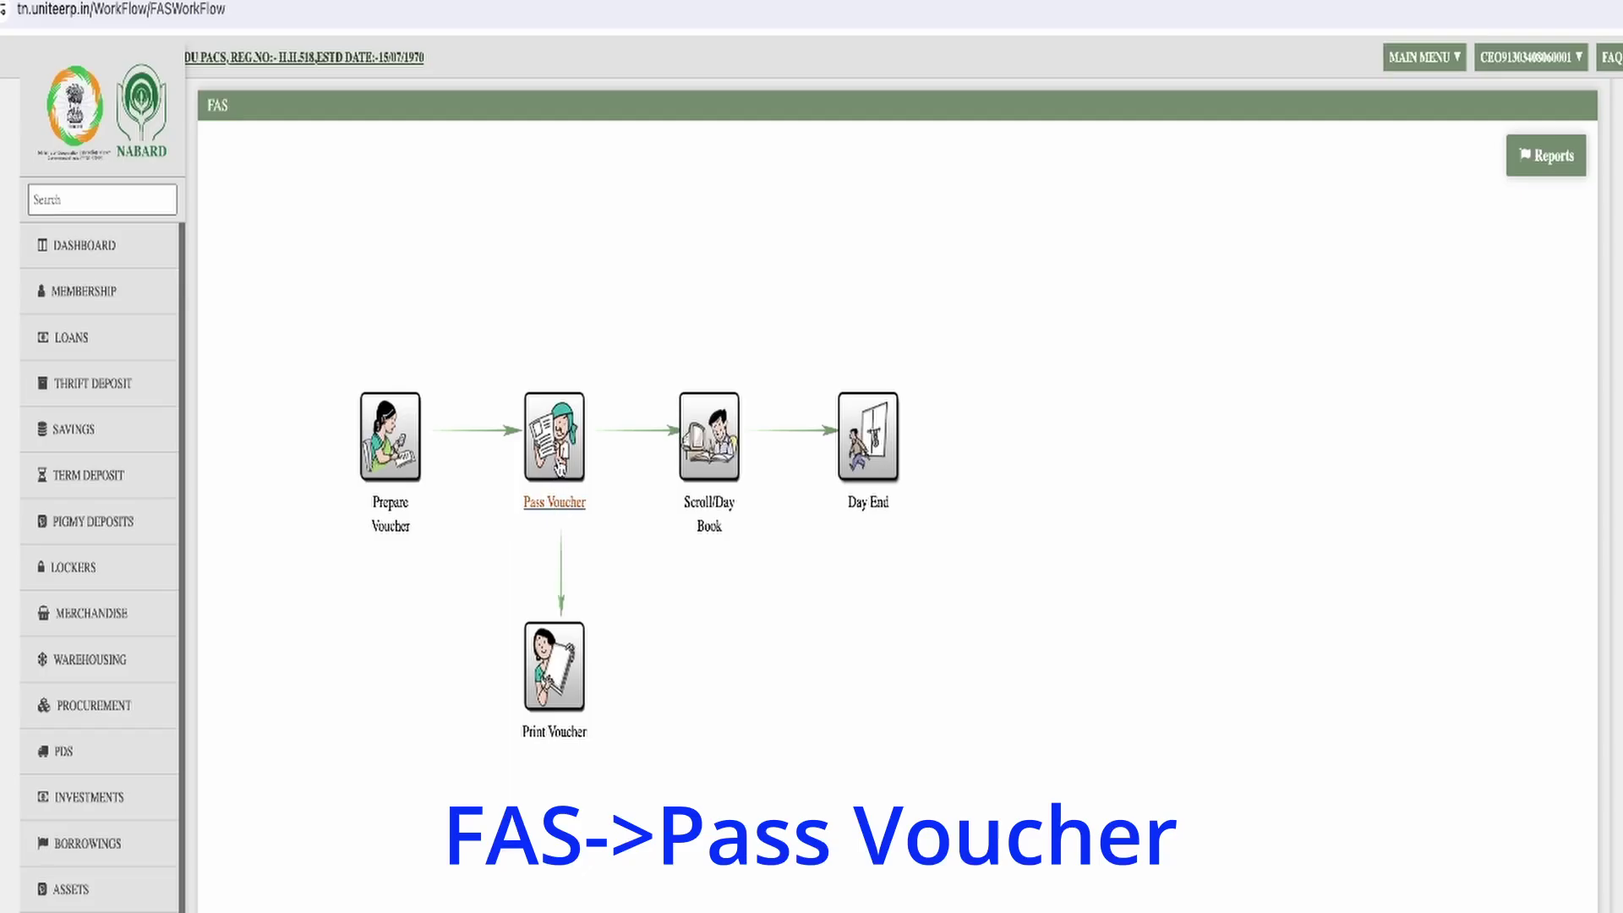
{"action": "left_click", "coordinate": [565, 471]}
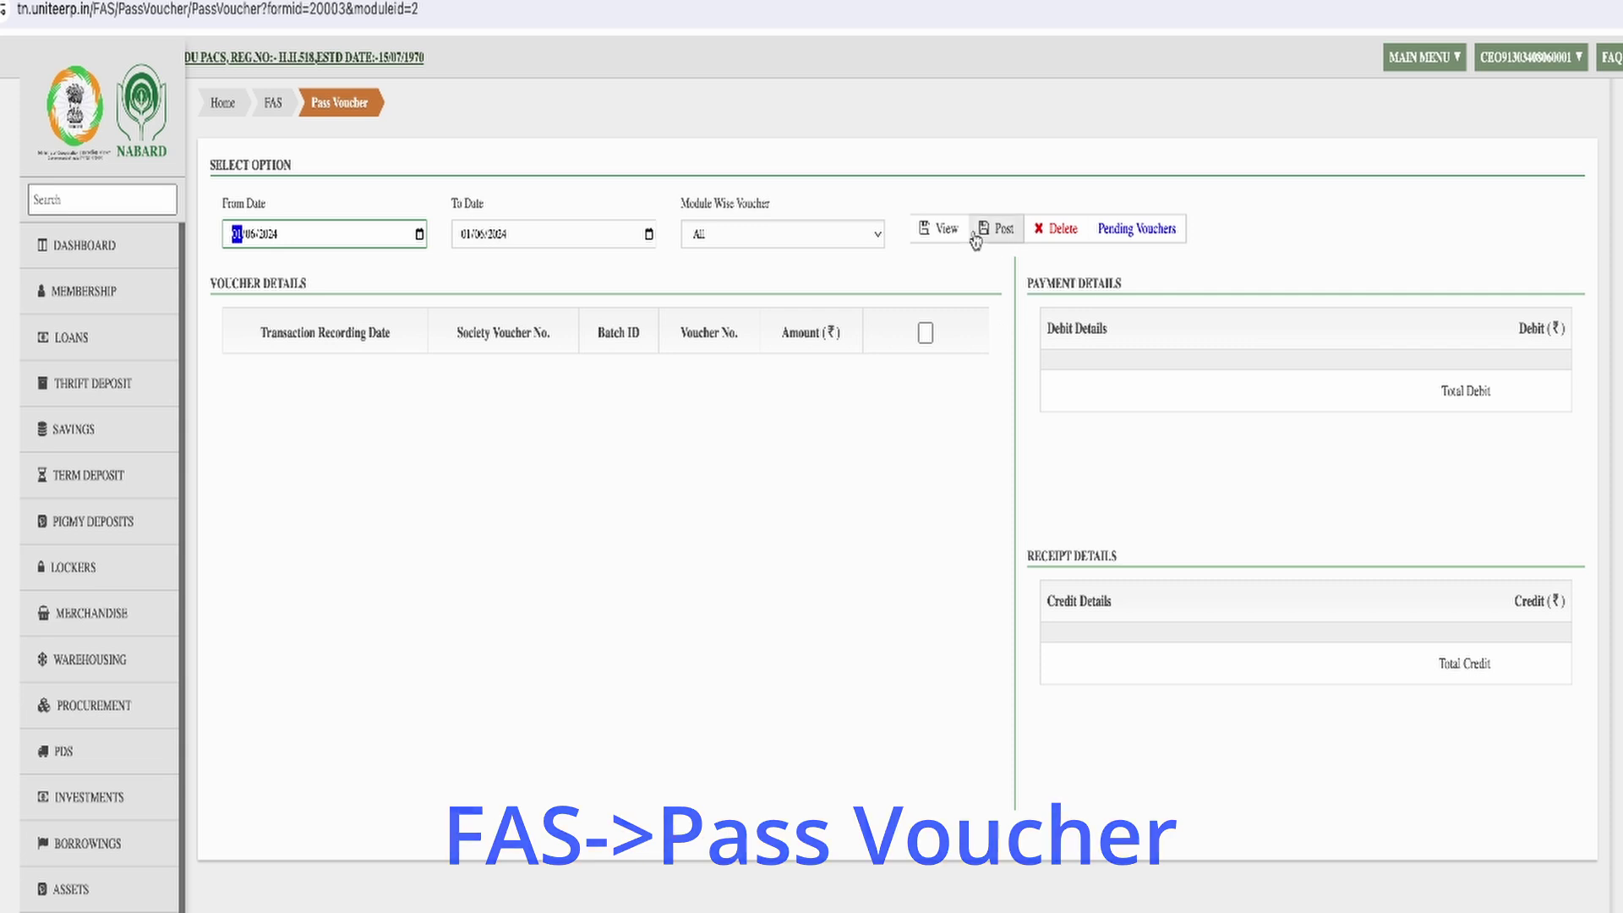
{"action": "left_click", "coordinate": [947, 230]}
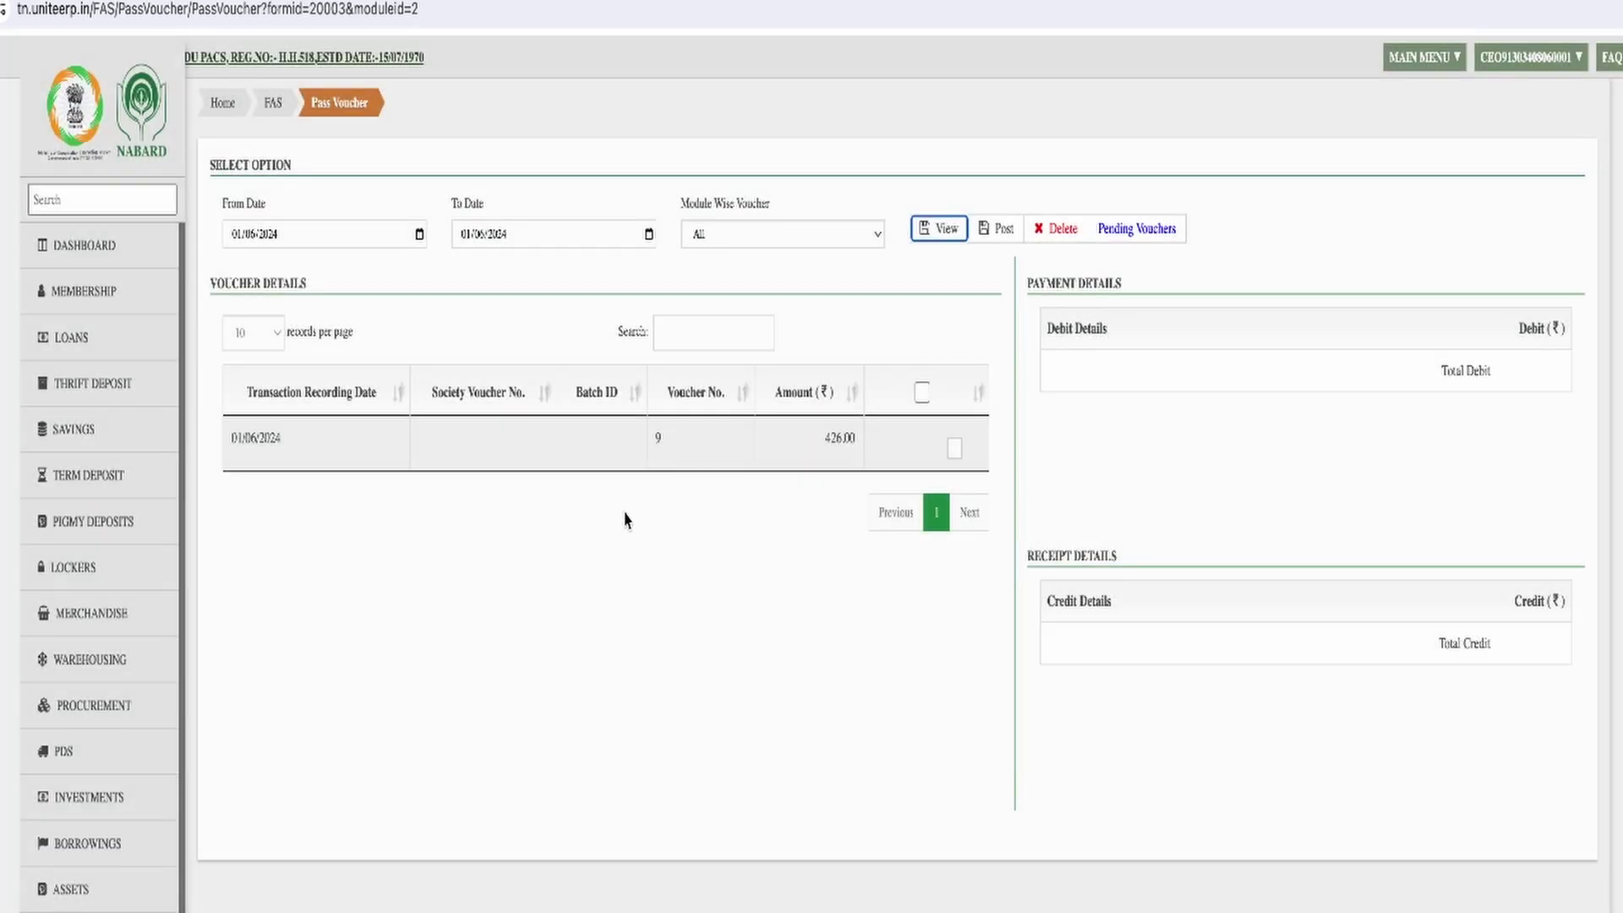
{"action": "left_click", "coordinate": [954, 448]}
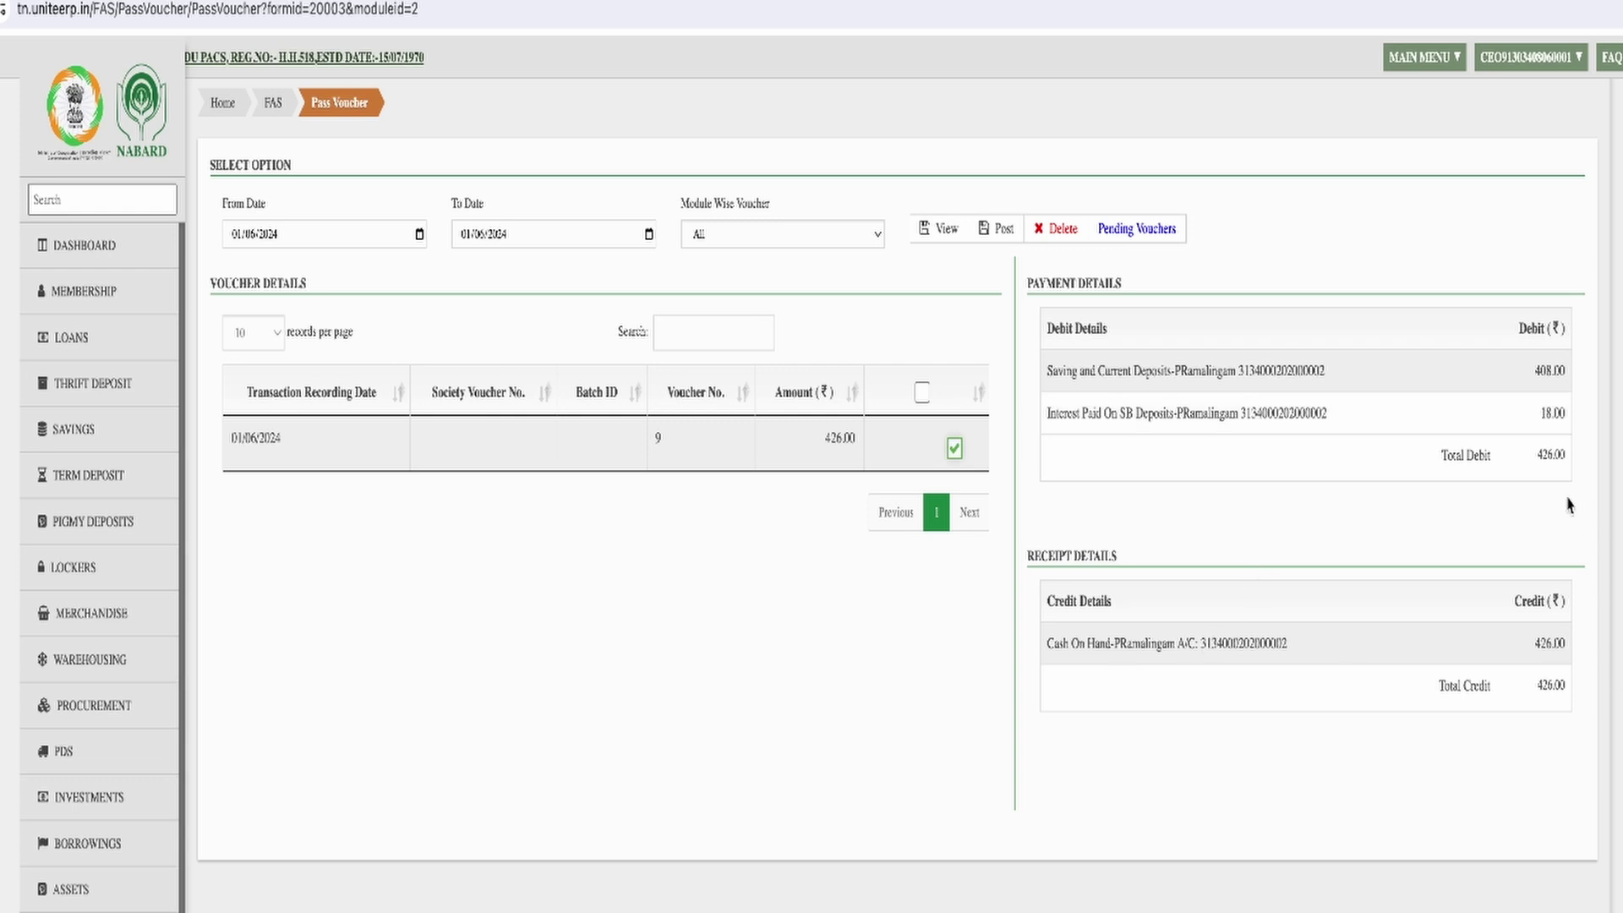
{"action": "left_click", "coordinate": [1005, 235]}
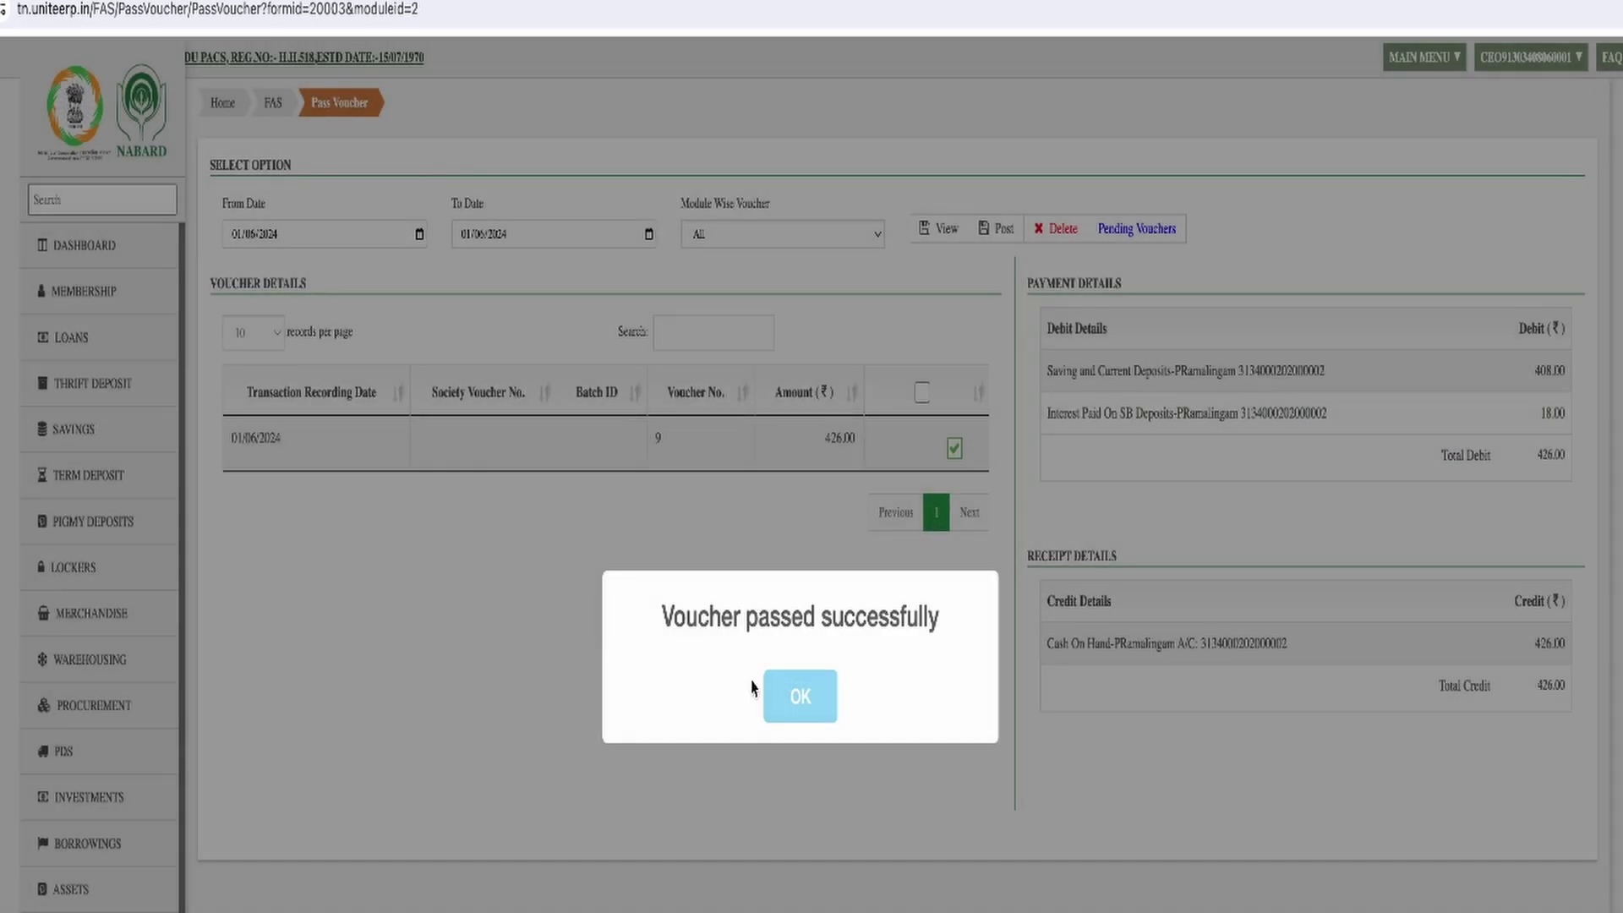
{"action": "left_click", "coordinate": [794, 696]}
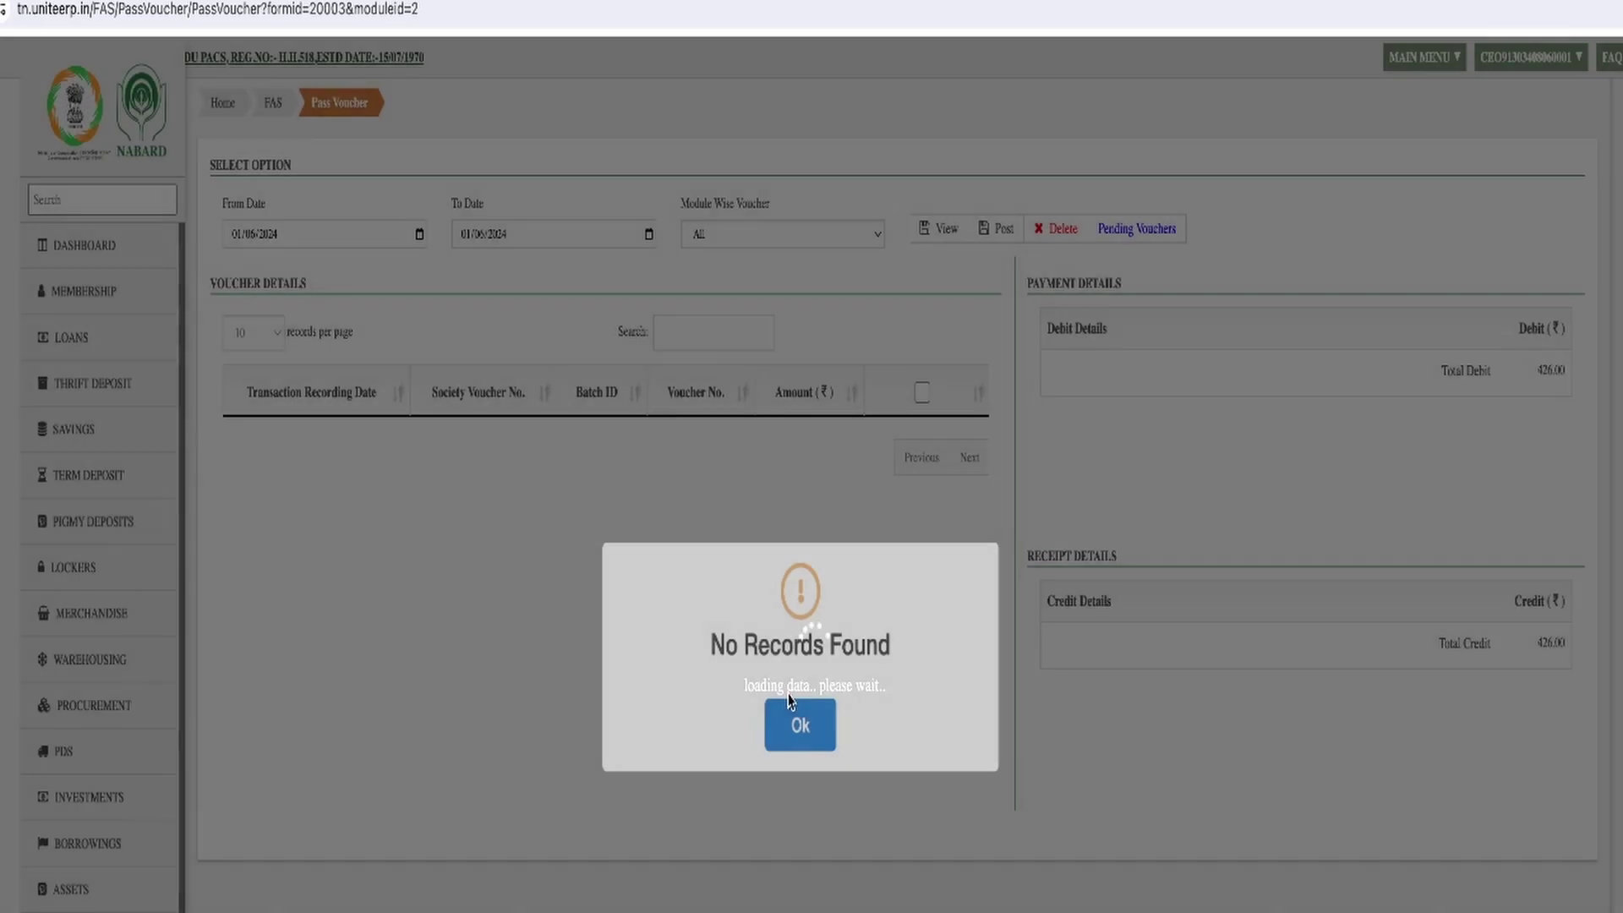
{"action": "left_click", "coordinate": [798, 718]}
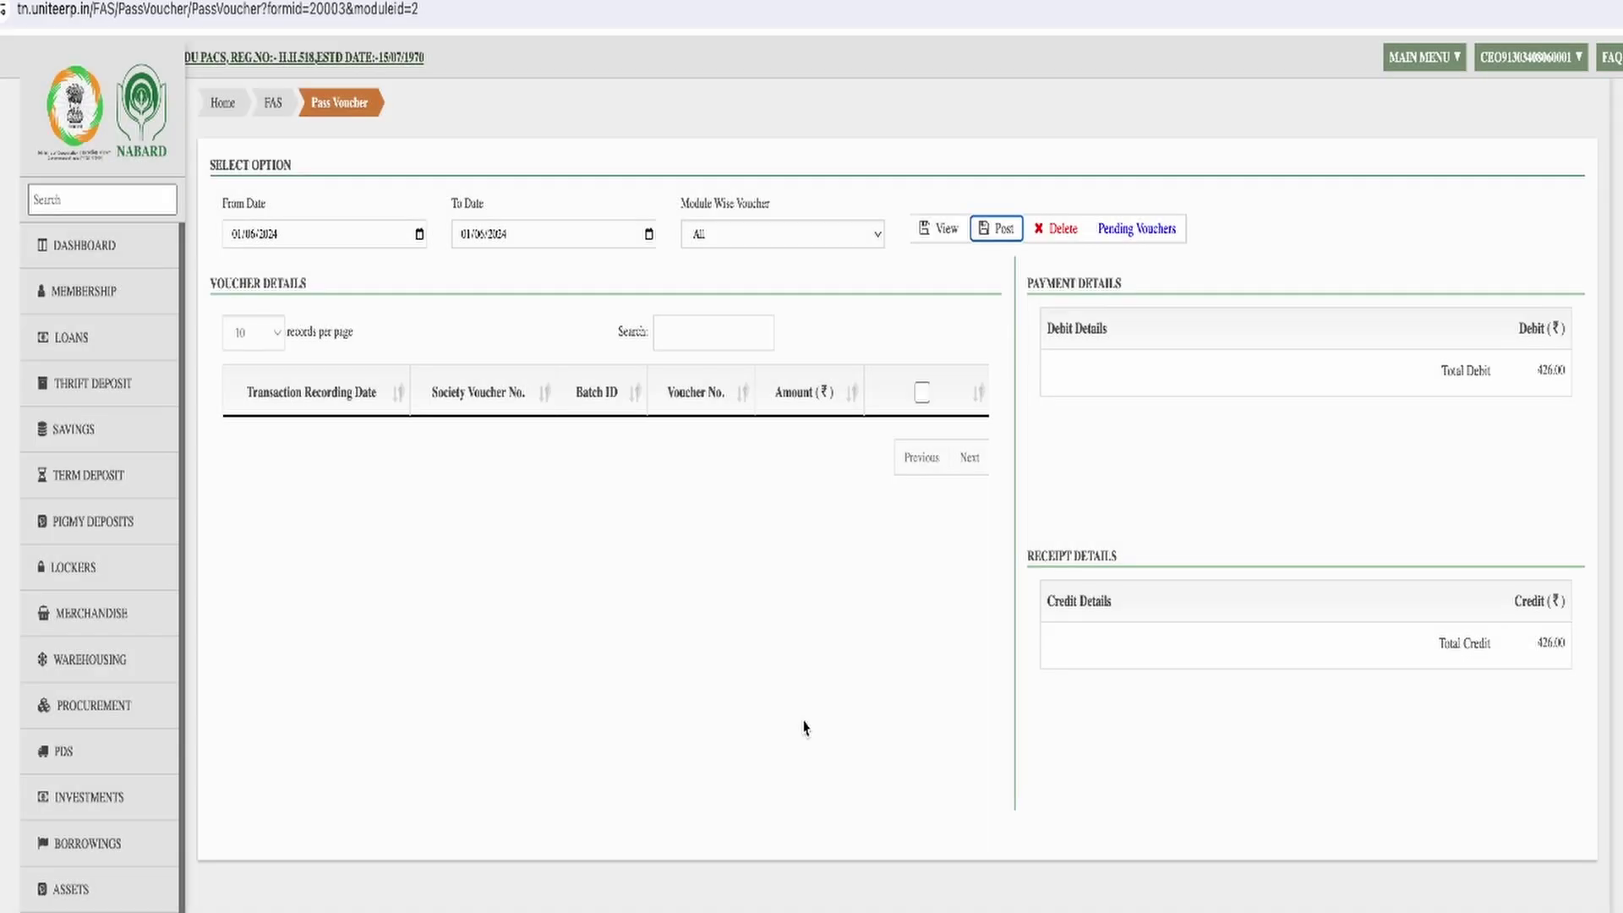